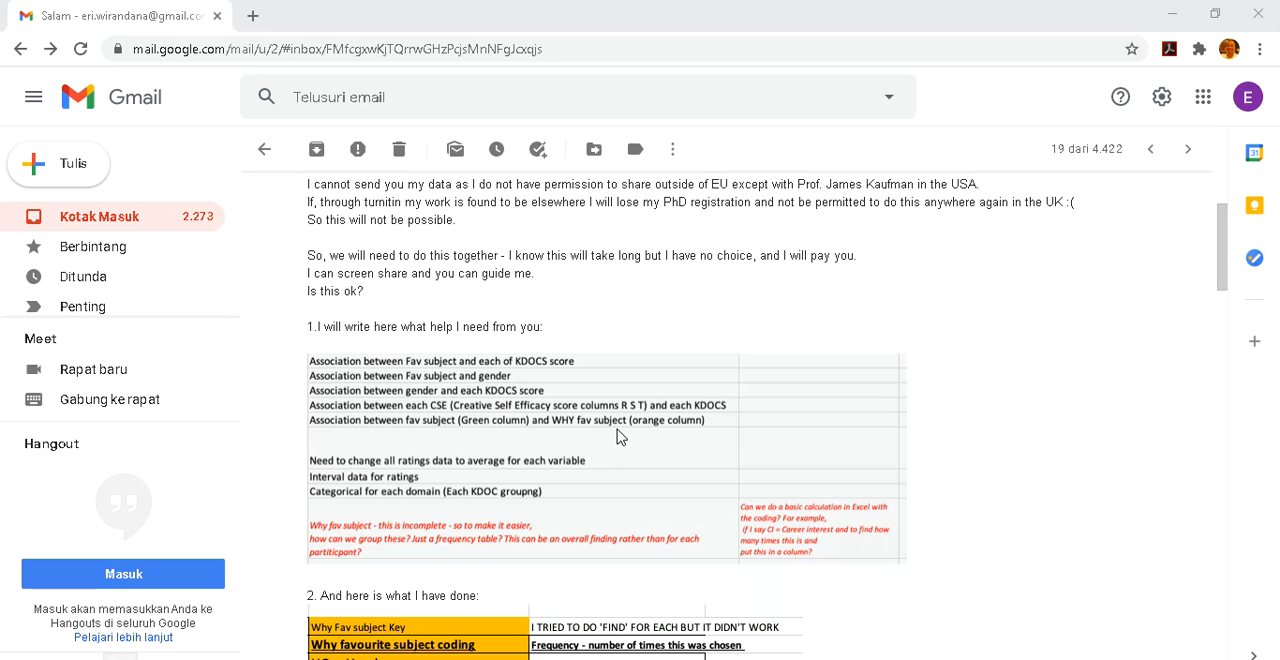
Read the email's list of requested associations, the favourite-subject coding key and the example coding table
scroll(617, 437, "down", 1)
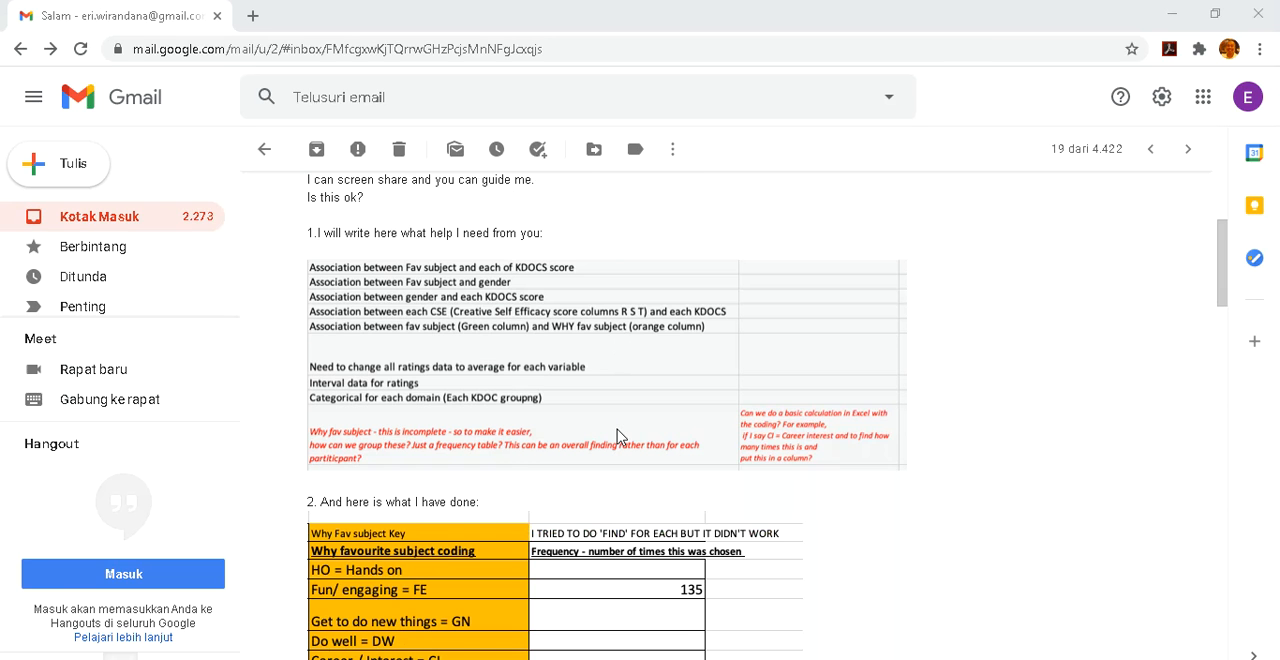
scroll(617, 437, "down", 2)
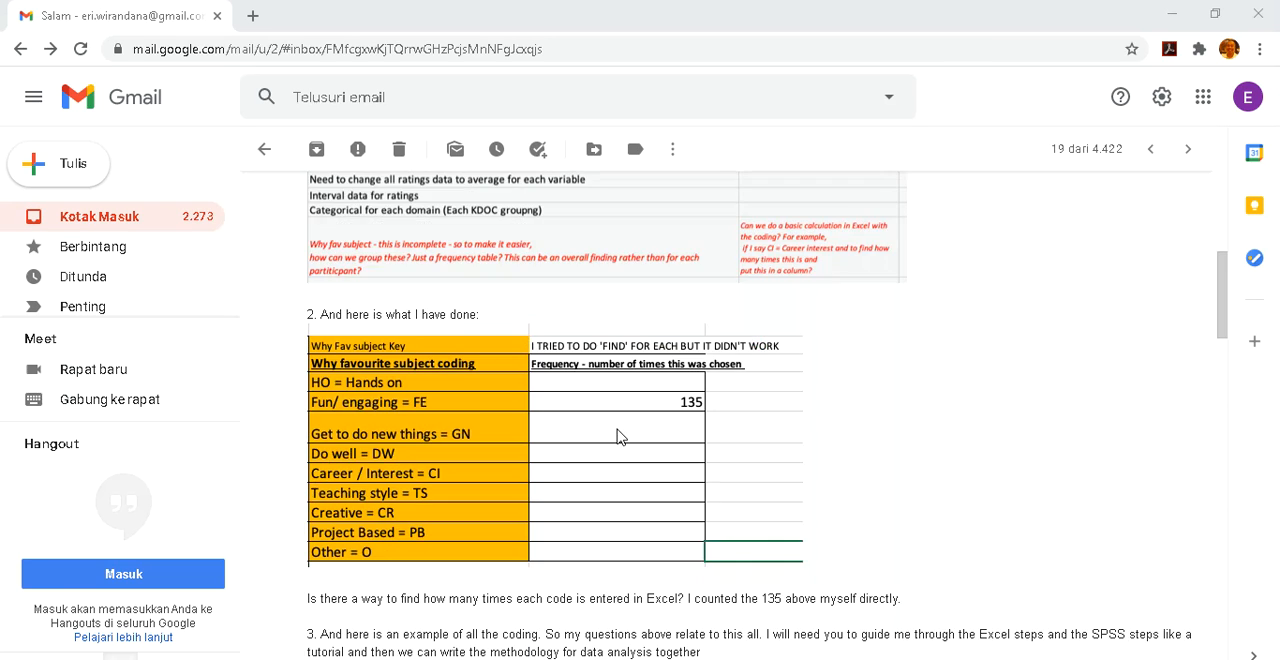
scroll(617, 437, "down", 2)
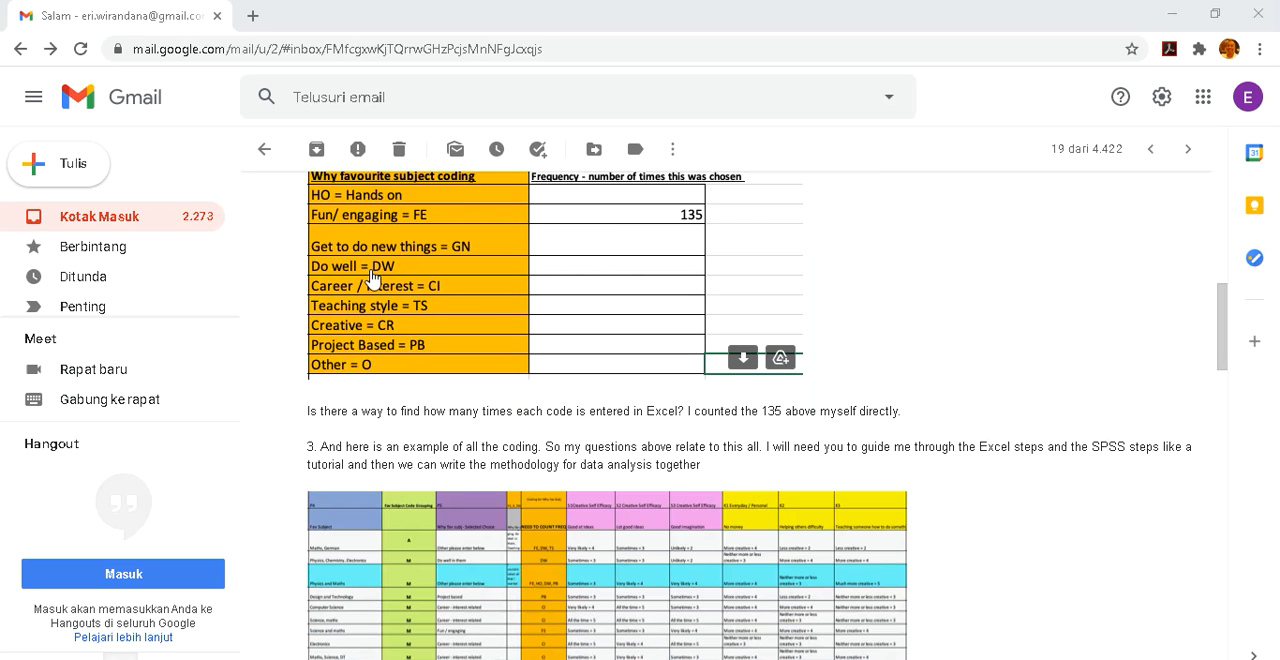
left_click_drag(554, 416, 603, 417)
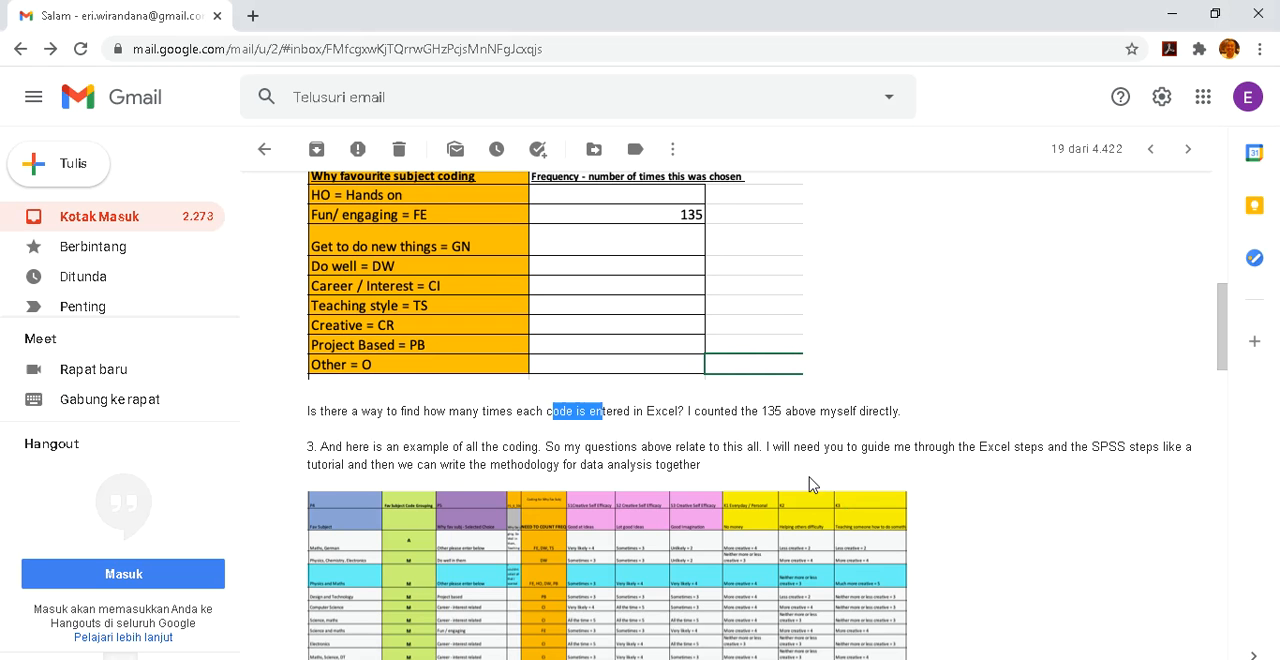
scroll(812, 484, "down", 1)
scroll(812, 484, "down", 1)
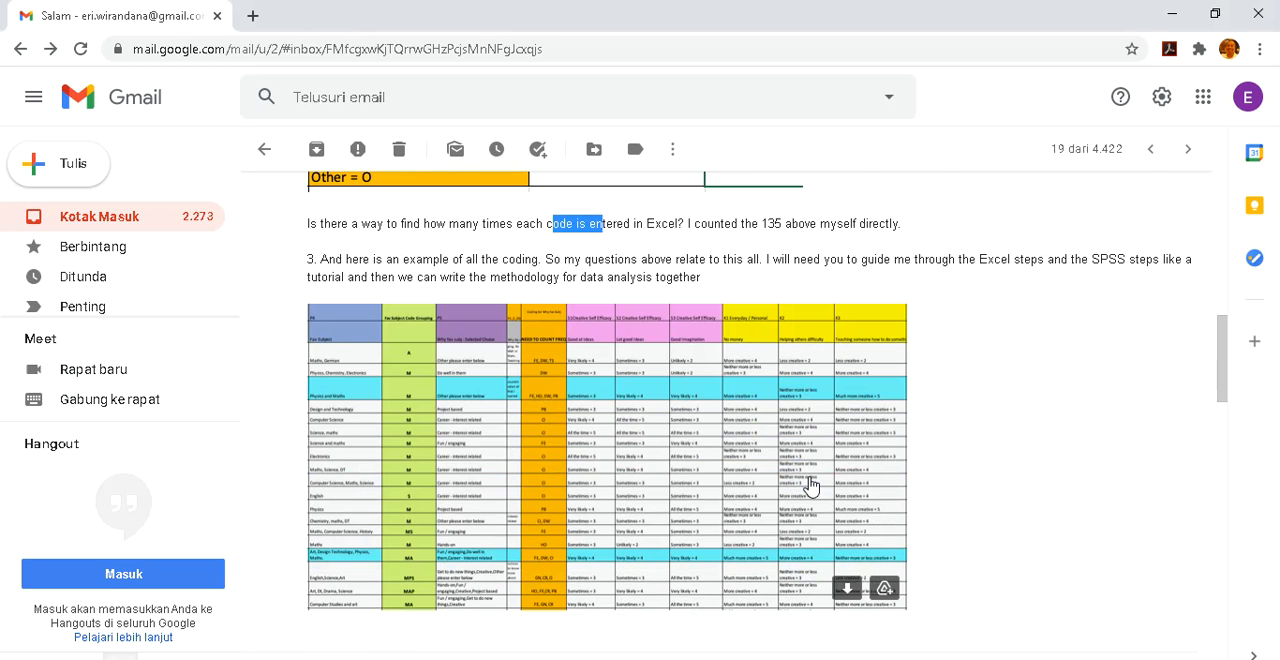
scroll(812, 484, "down", 1)
scroll(450, 318, "up", 1)
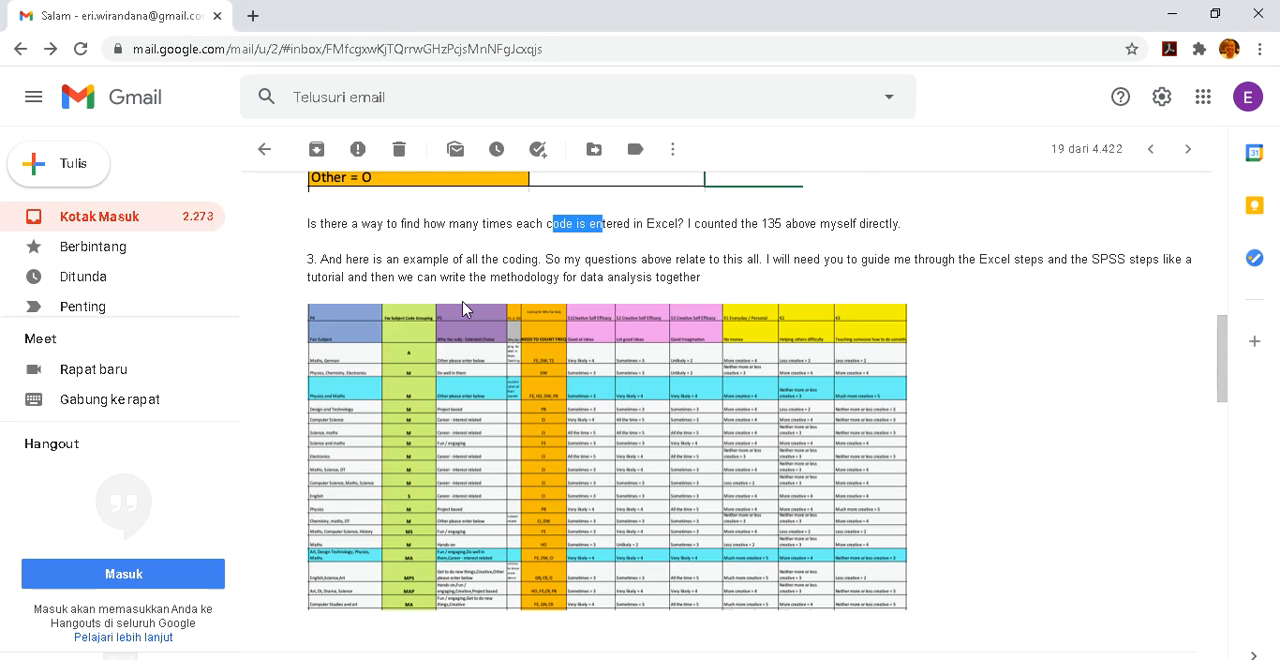
scroll(462, 310, "down", 4)
scroll(462, 310, "down", 2)
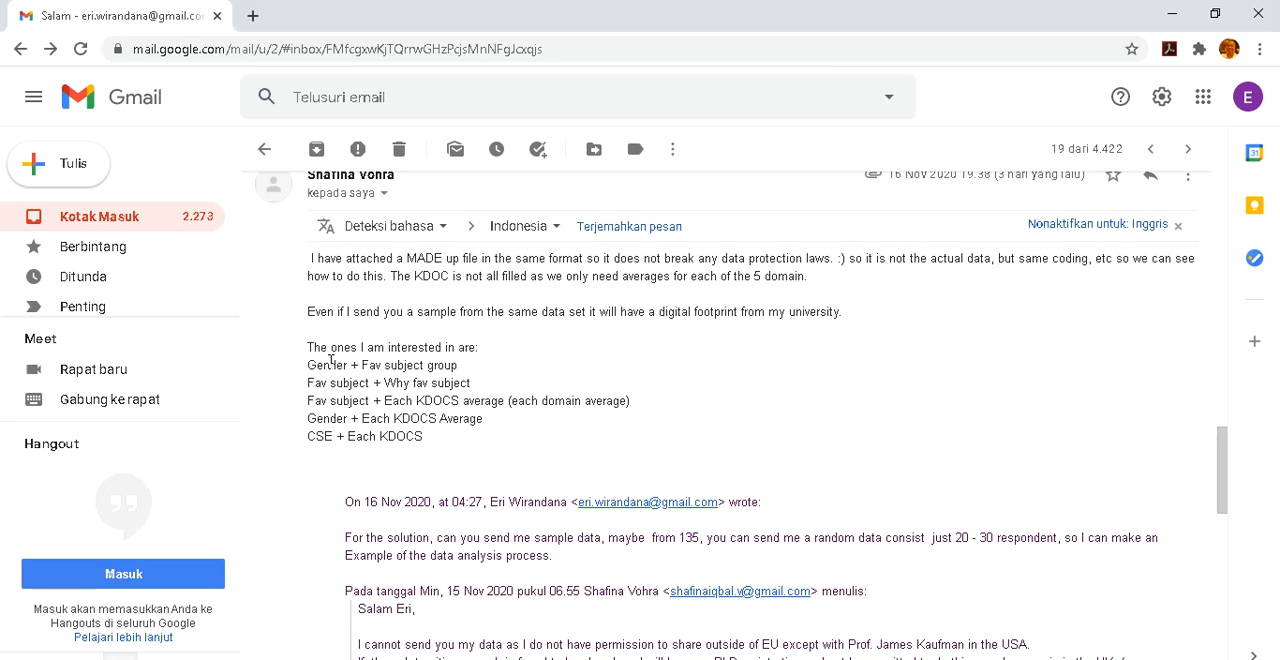
Read the follow-up message's list of variable pairs of interest, such as Gender + Fav subject group and Gender + Each KDOCS Average
left_click_drag(337, 364, 405, 365)
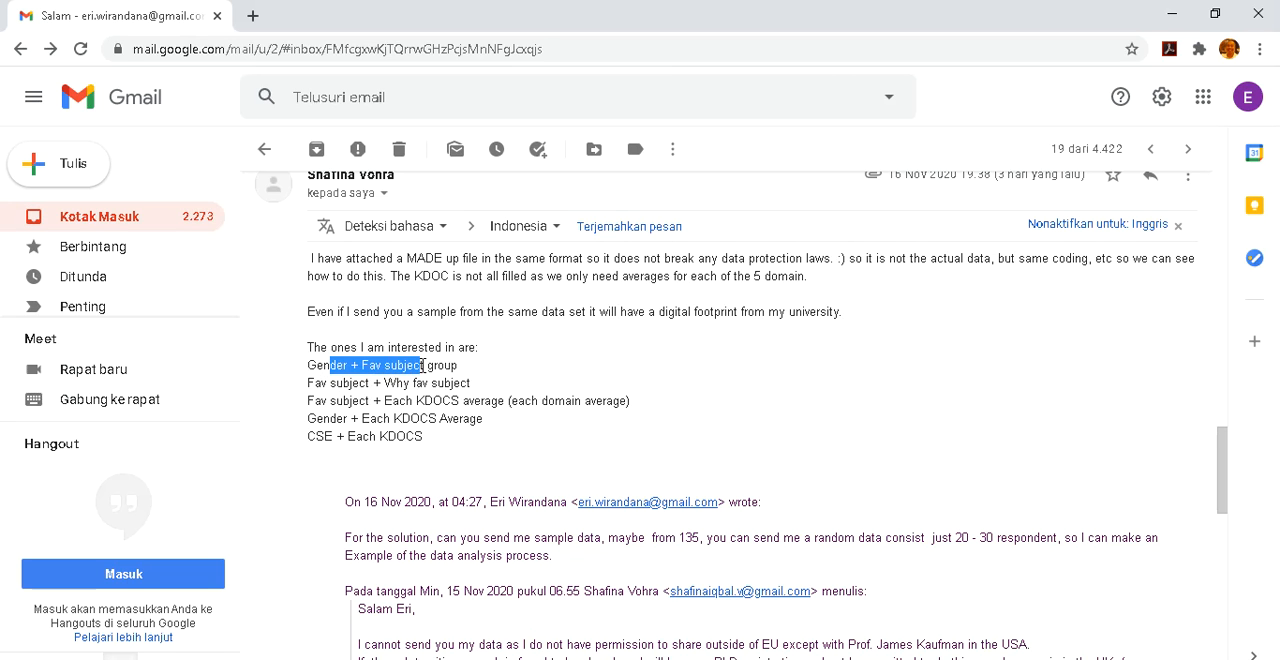
left_click_drag(325, 419, 468, 421)
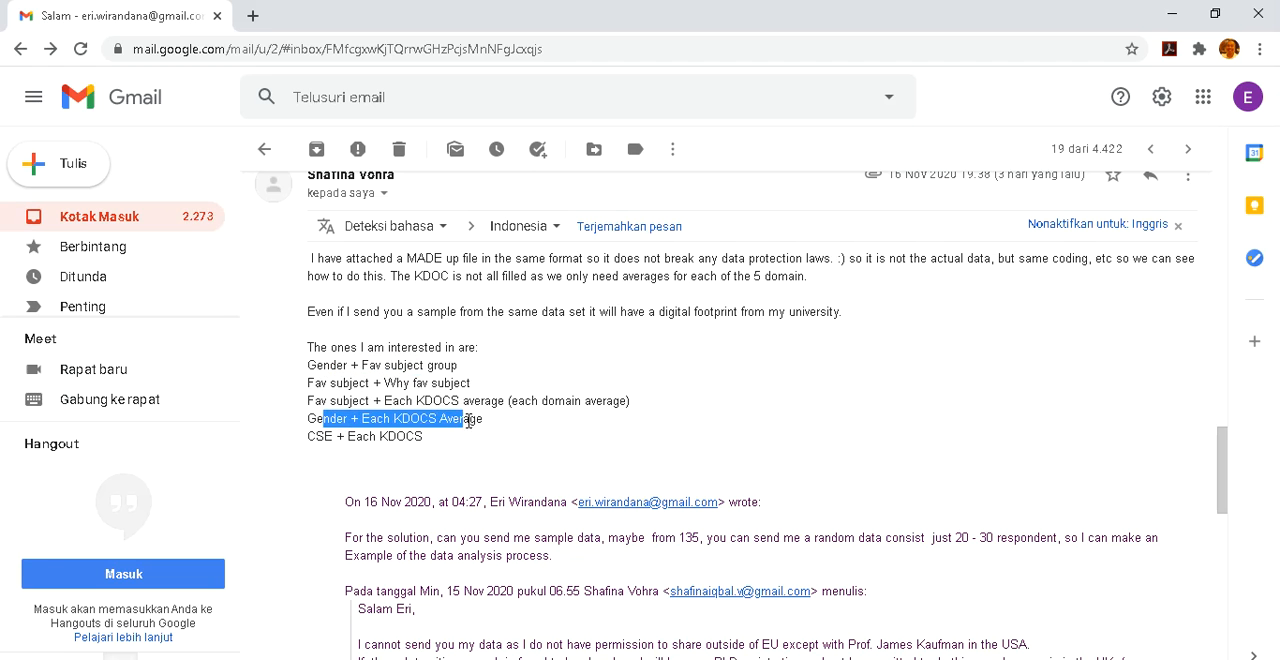
left_click(470, 421)
scroll(470, 421, "down", 1)
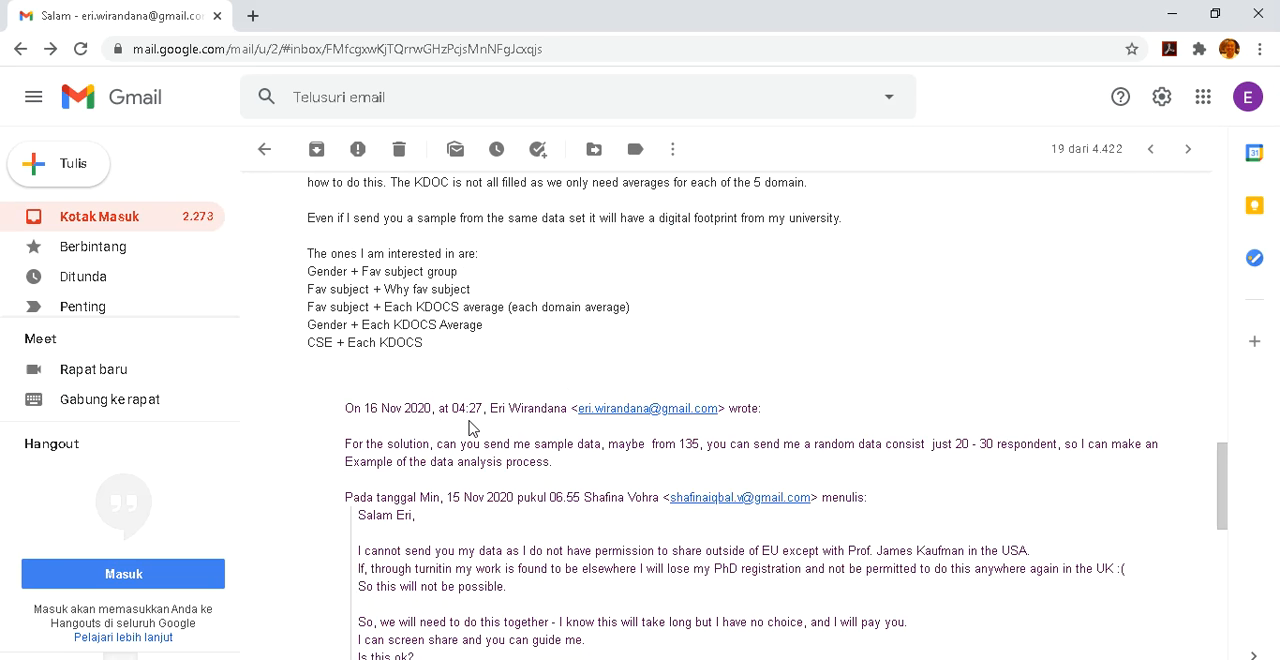
Open the message's attached workbook Made up data 1.xlsx in Excel
scroll(473, 427, "down", 5)
mouse_move(396, 551)
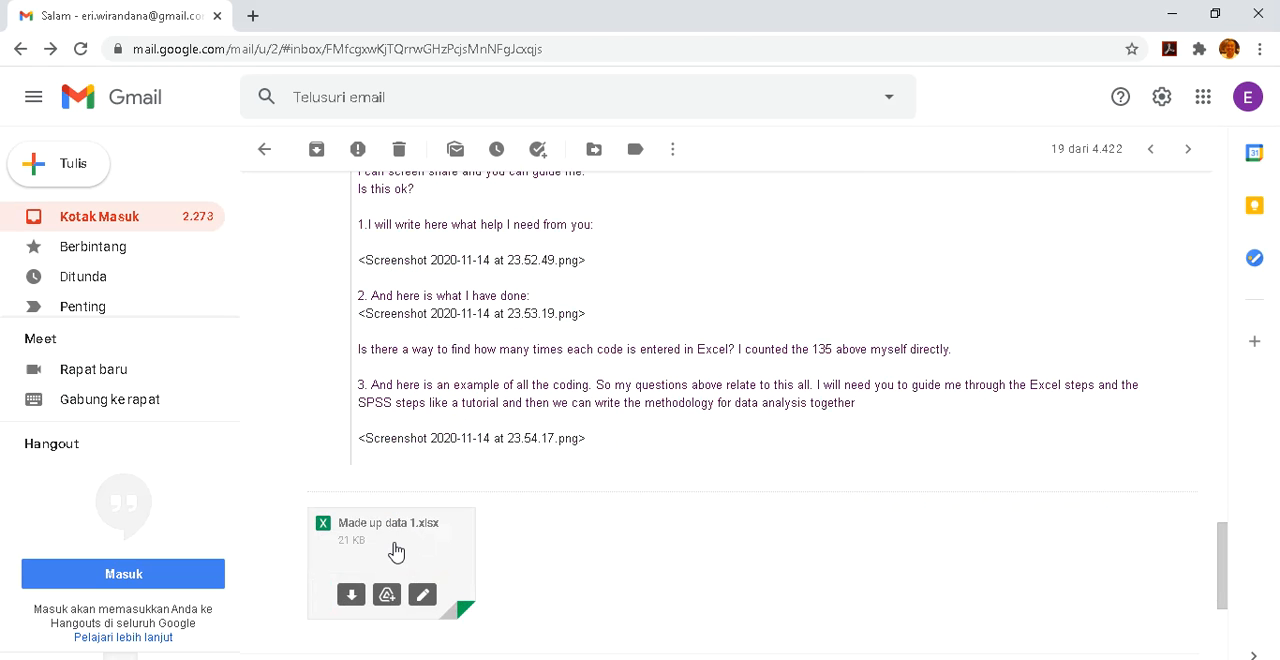
left_click(396, 551)
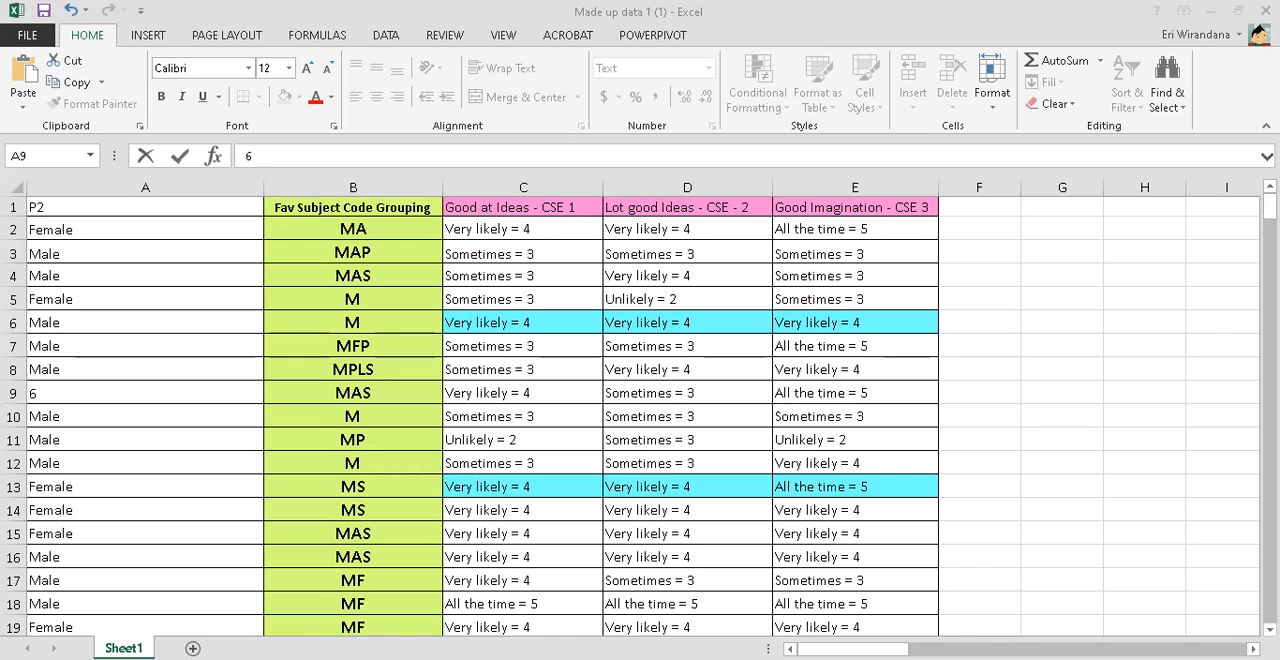
Undo the stray entry in cell A9 of the gender column
left_click(218, 260)
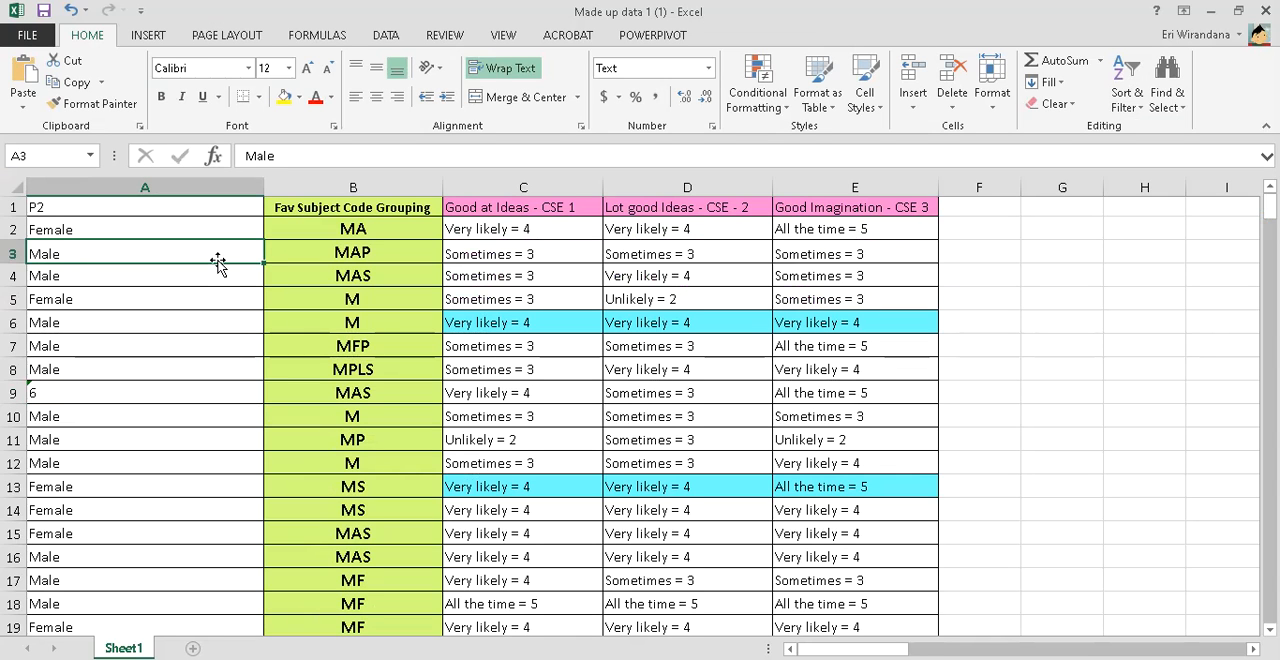
key("ctrl+z")
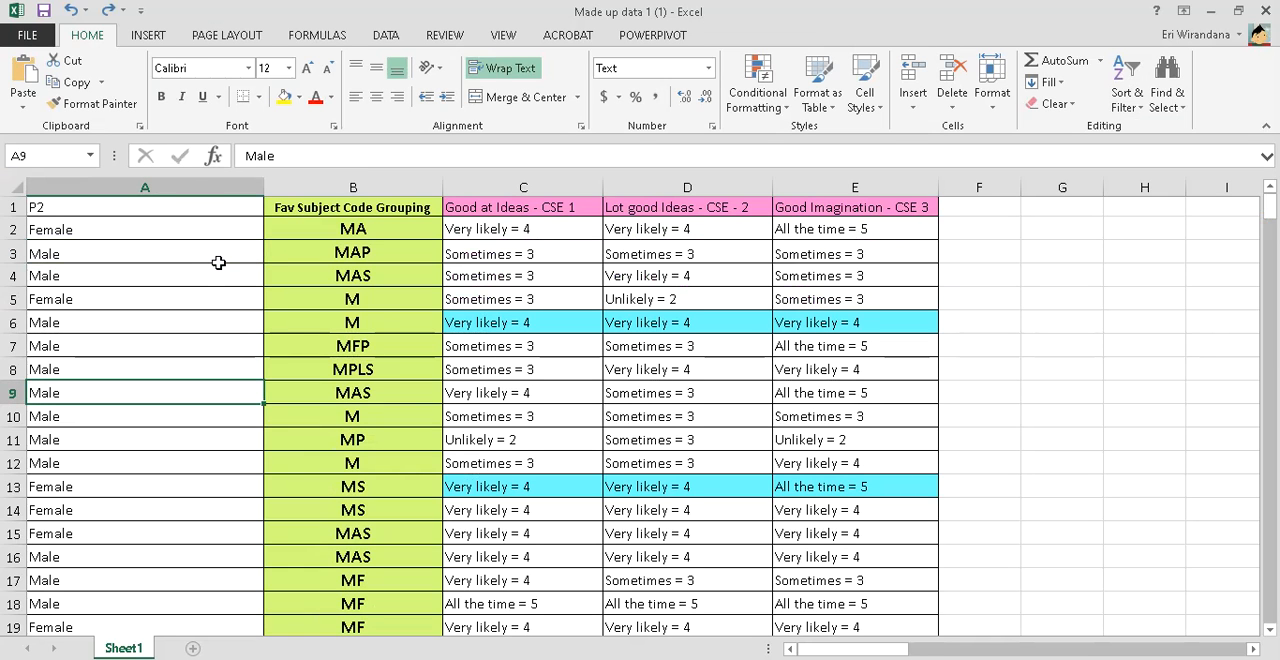
Examine the gender, favourite subject grouping and three CSE rating columns to see which entries are stored as text
left_click_drag(192, 184, 362, 184)
left_click_drag(510, 184, 842, 181)
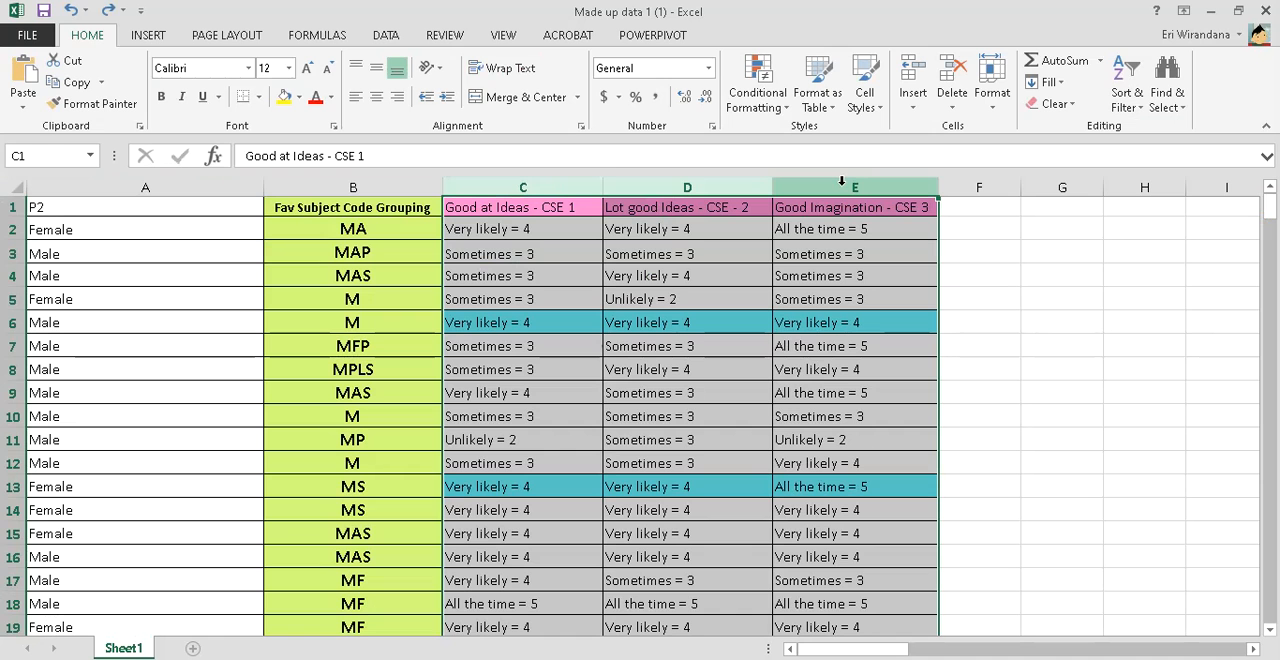
left_click(975, 227)
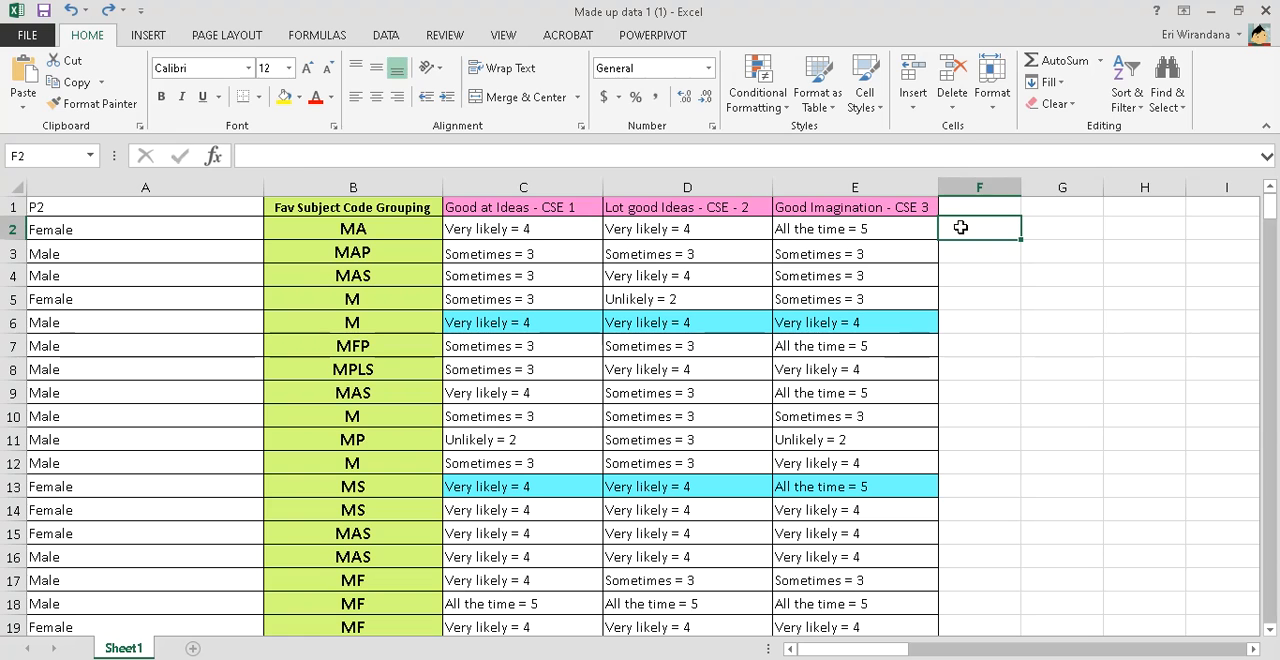
left_click(594, 227)
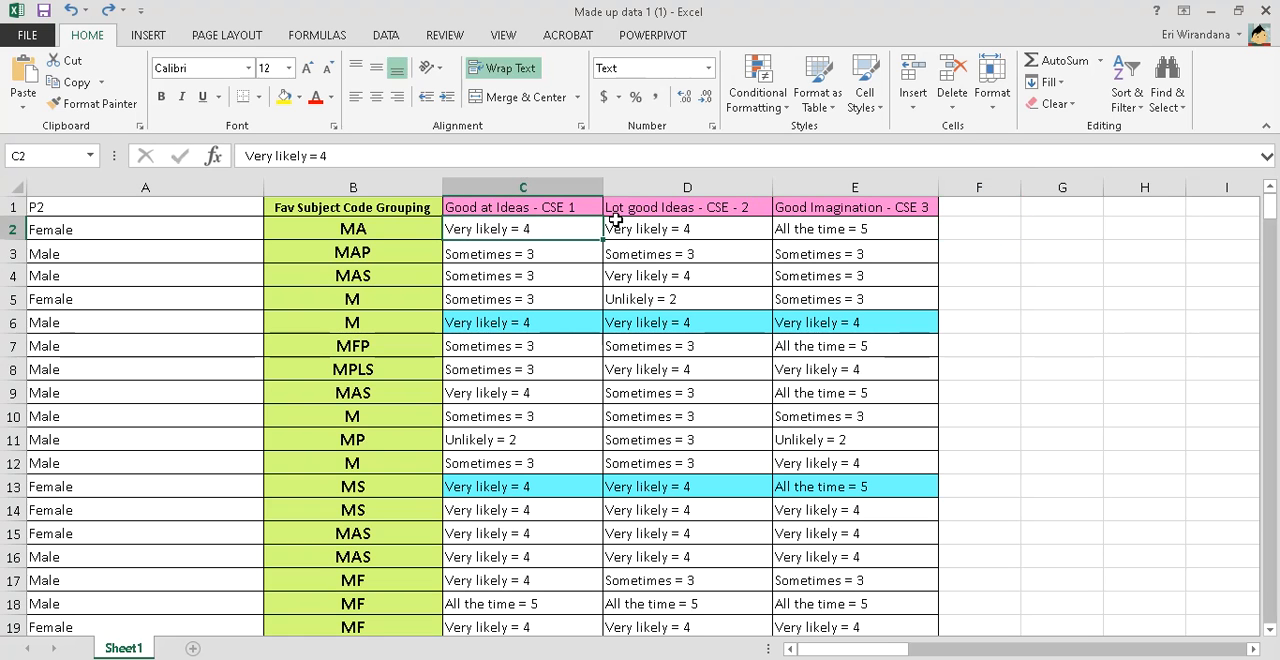
left_click(134, 232)
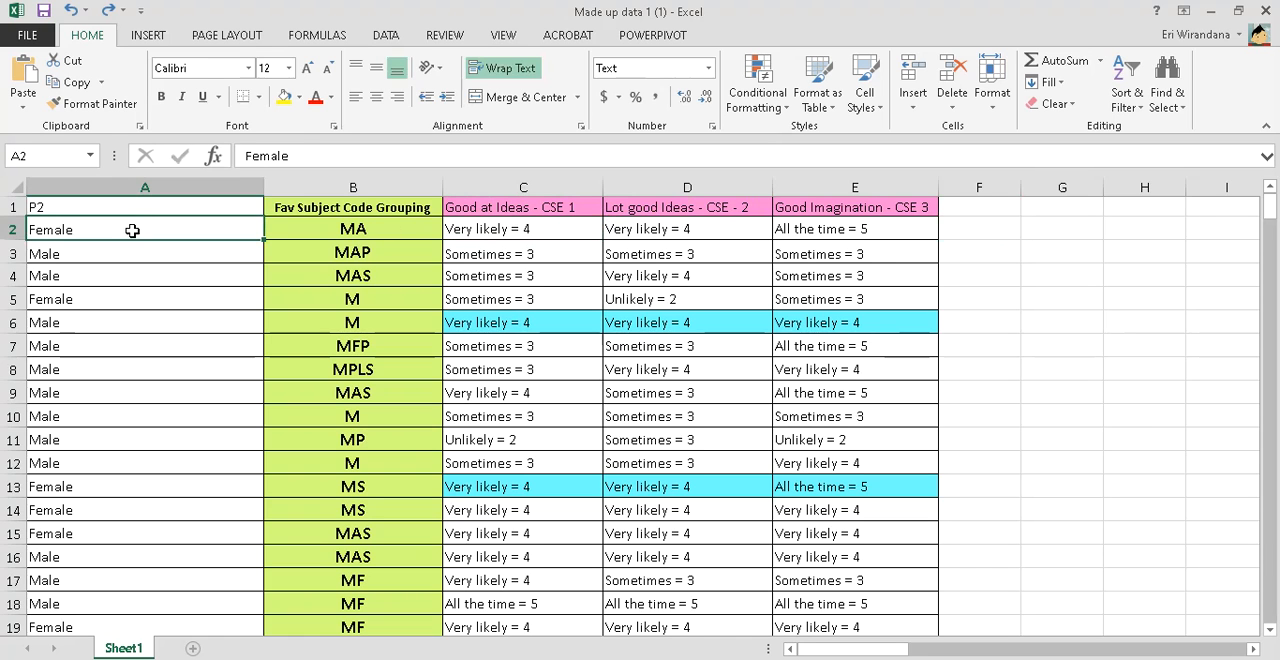
left_click(142, 257)
left_click(168, 322)
left_click(170, 420)
left_click(176, 508)
left_click(182, 345)
left_click(180, 274)
Create a copy of Sheet1 within the workbook, placed before the original sheet
right_click(145, 650)
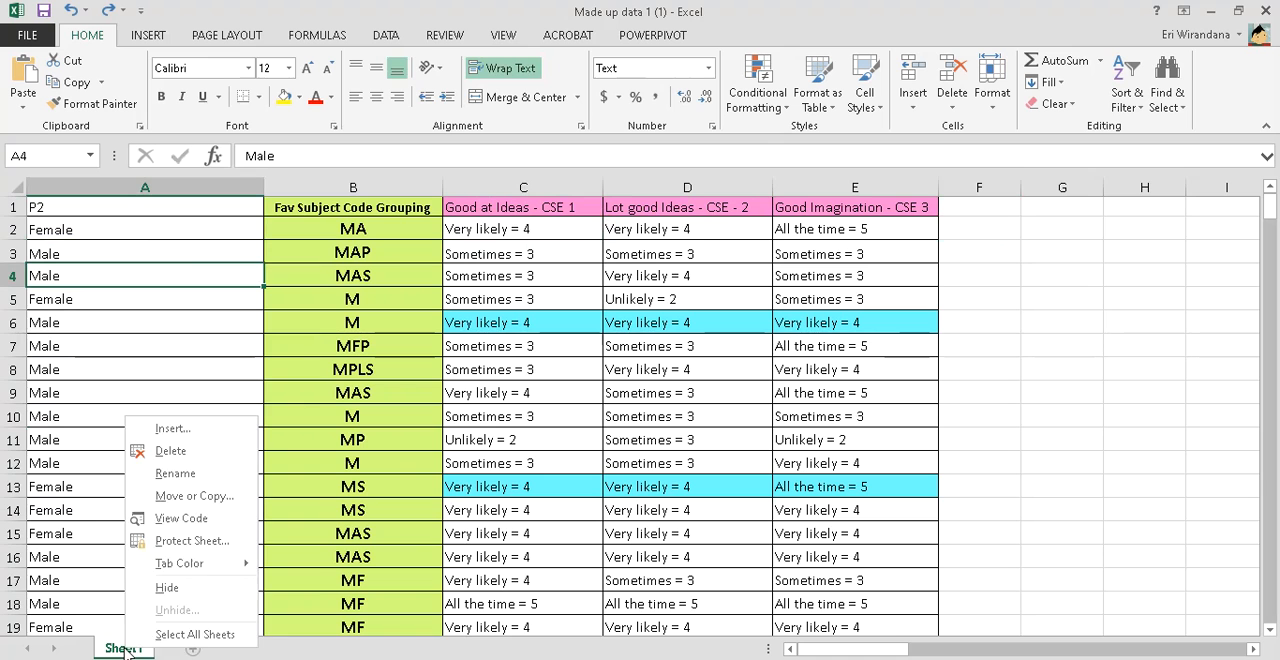
left_click(195, 493)
left_click(114, 563)
left_click(206, 591)
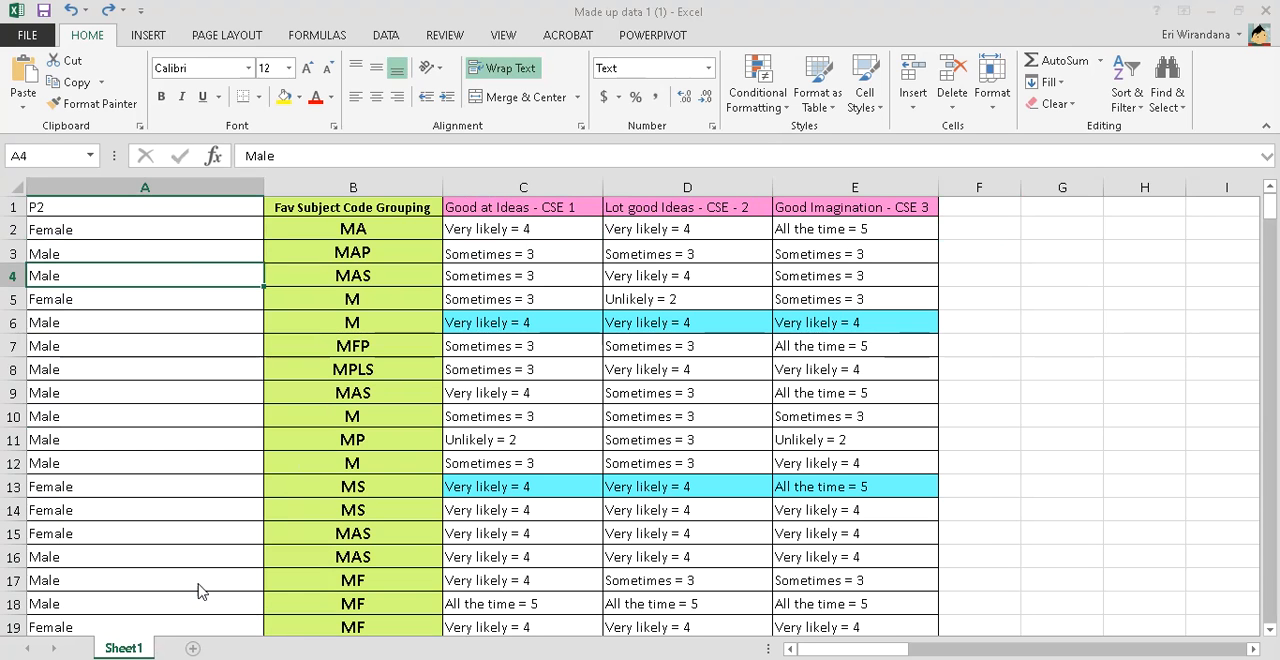
Replace every "Female" with 2 in the gender data of the copied sheet, cells A2 to A29
left_click(191, 228)
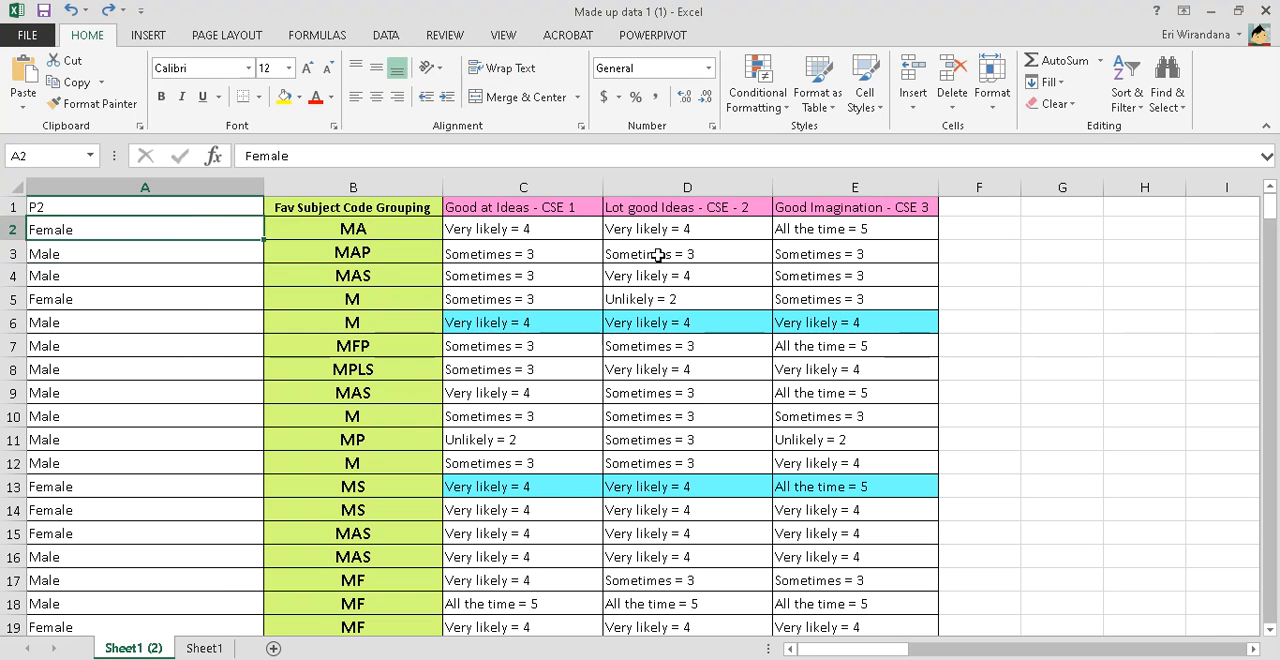
key("ctrl+shift+Down")
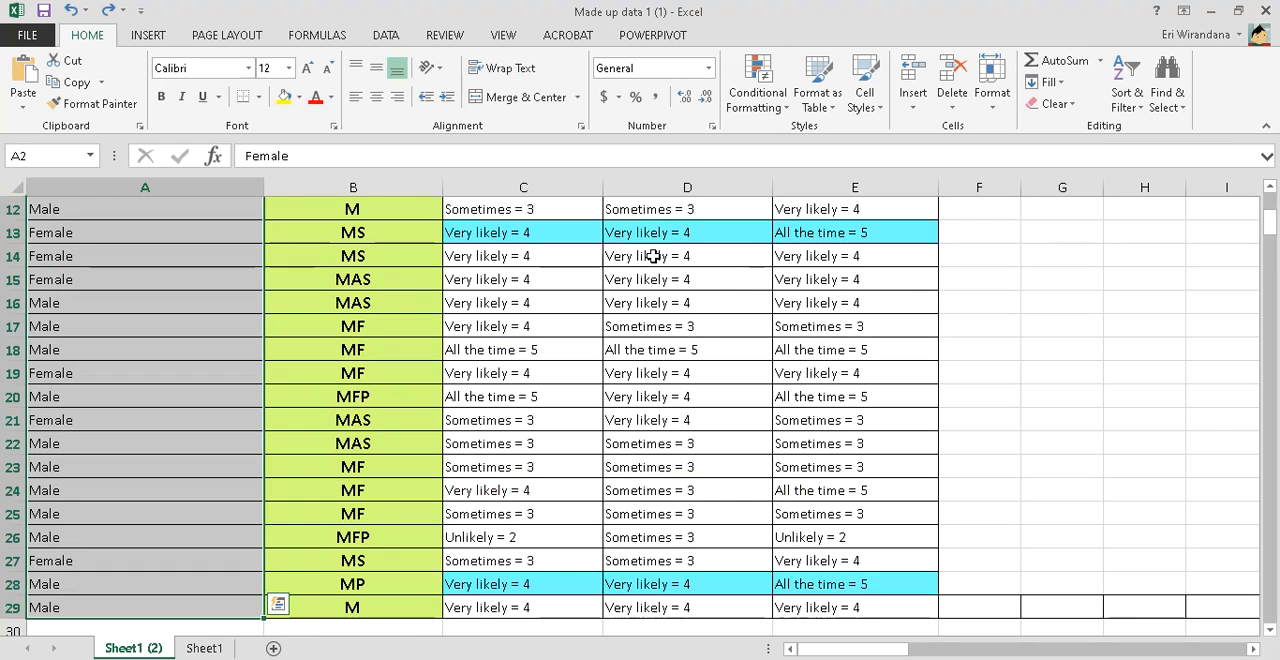
scroll(645, 257, "up", 4)
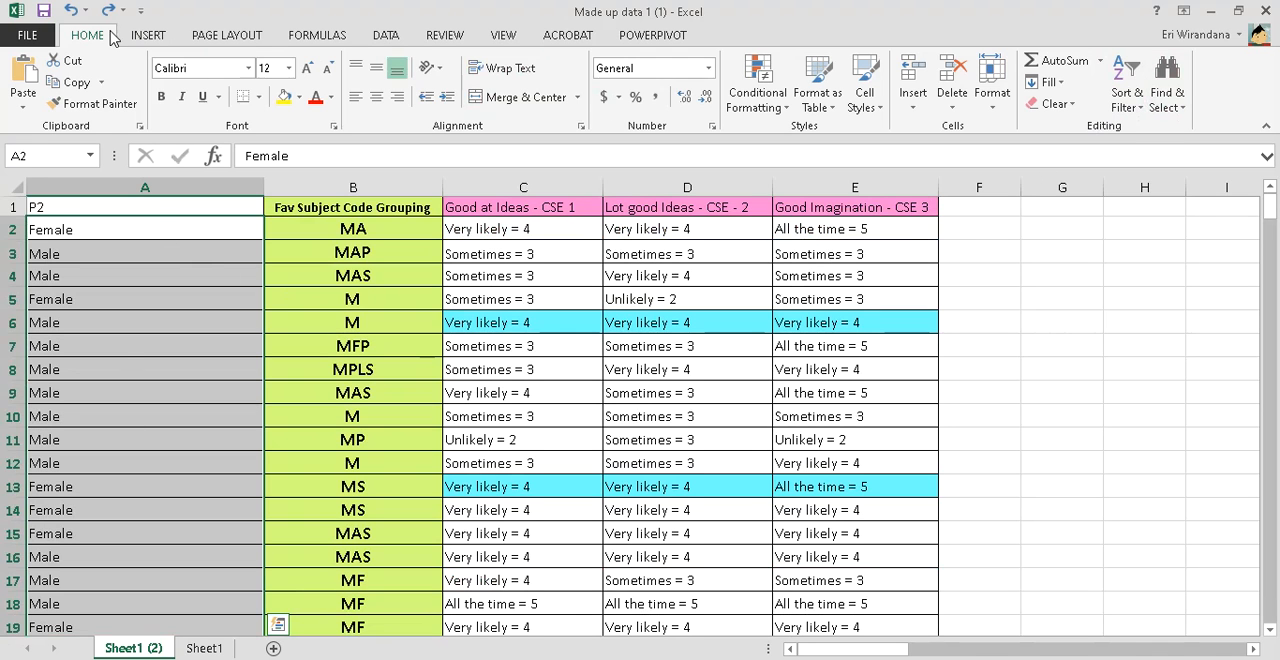
left_click(1183, 114)
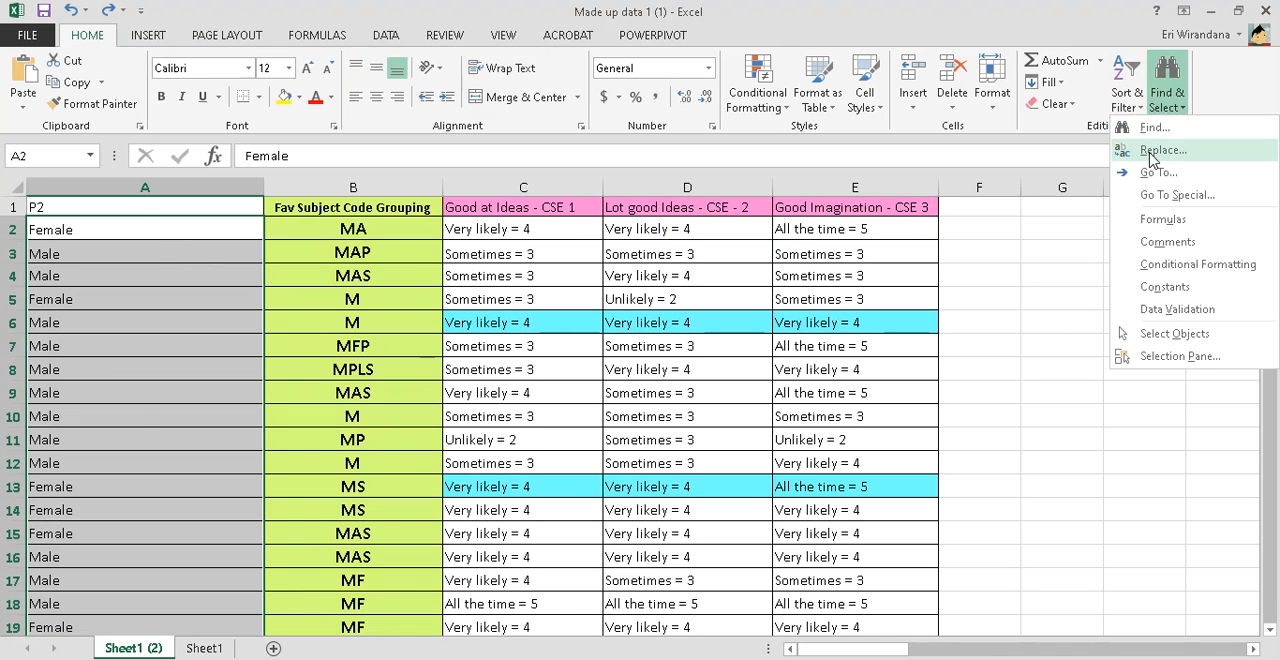
left_click(1160, 150)
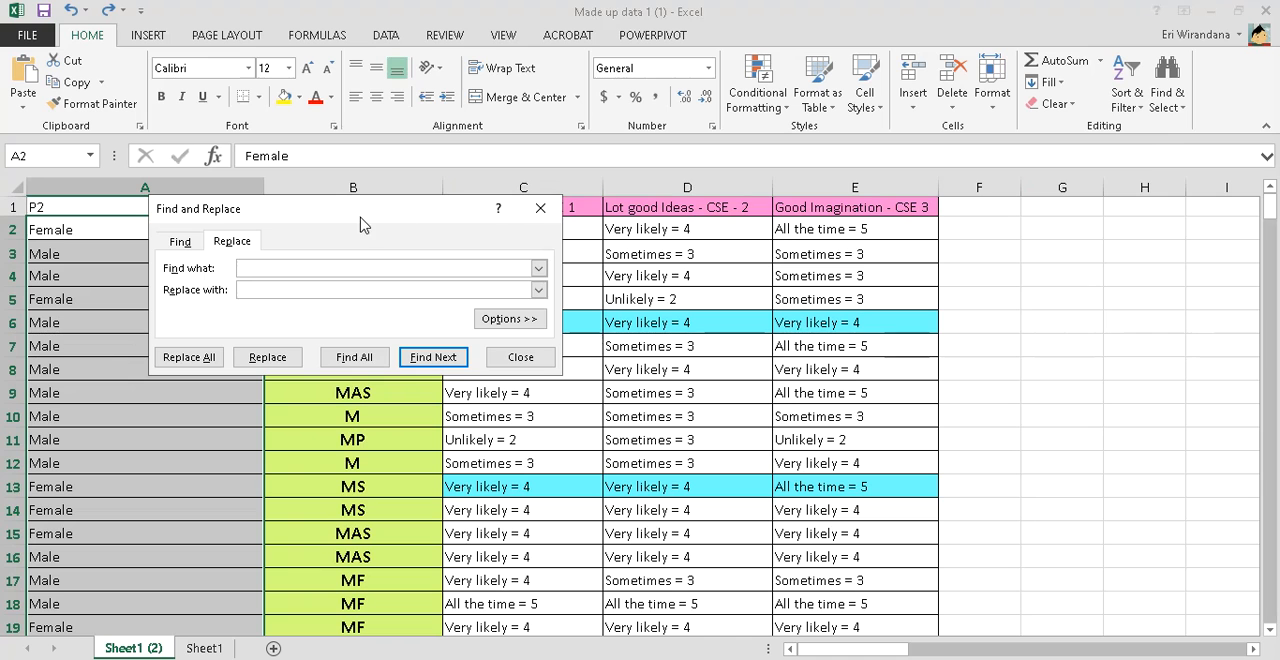
left_click_drag(386, 210, 511, 160)
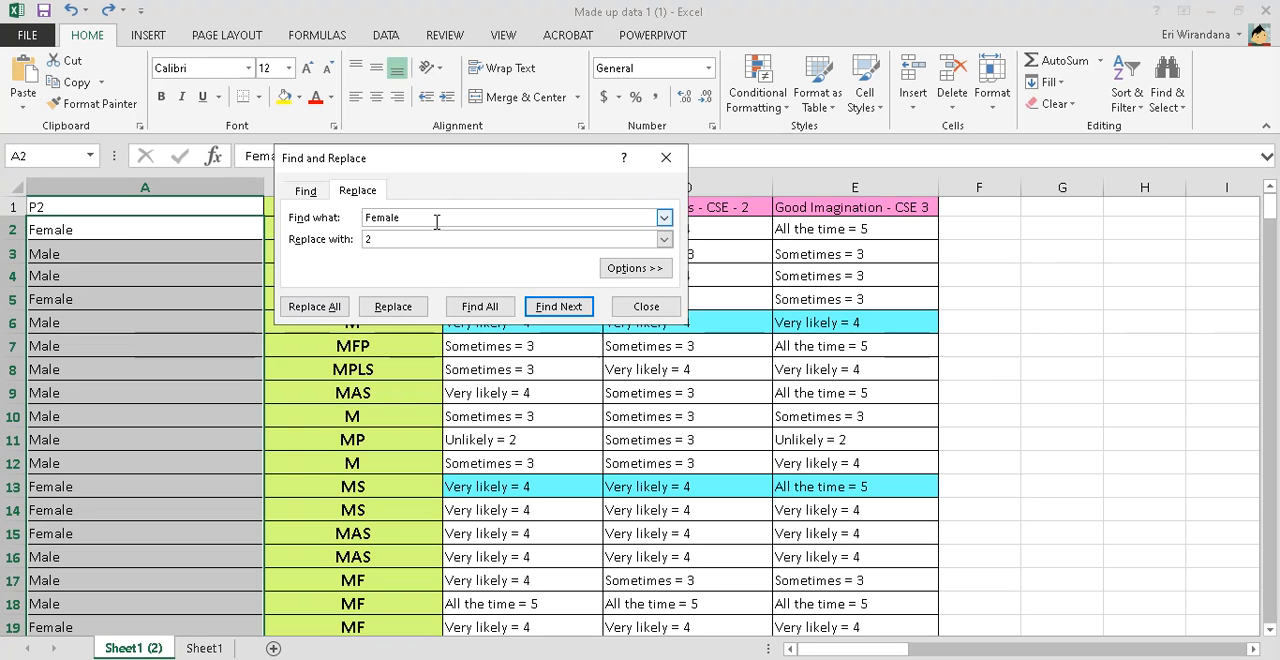
left_click(312, 306)
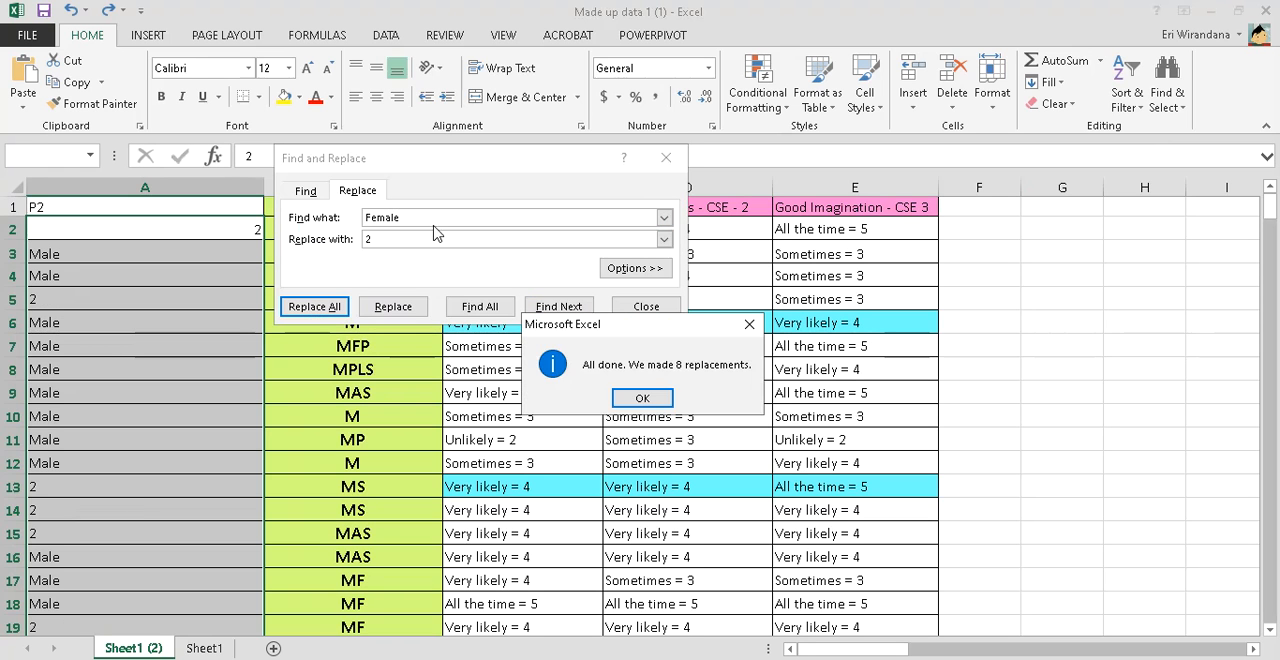
left_click(642, 399)
Replace every "Male" with 1 in the selected gender data and close Find and Replace
double_click(449, 223)
type("Male")
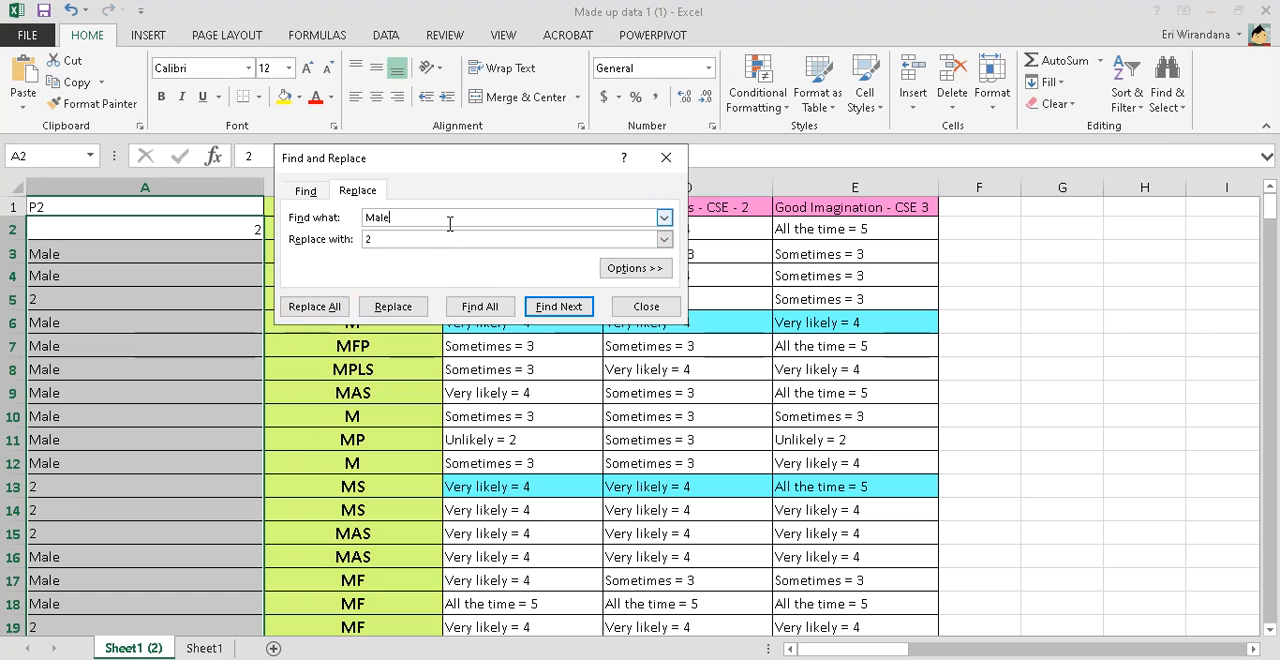
type("1")
left_click(313, 306)
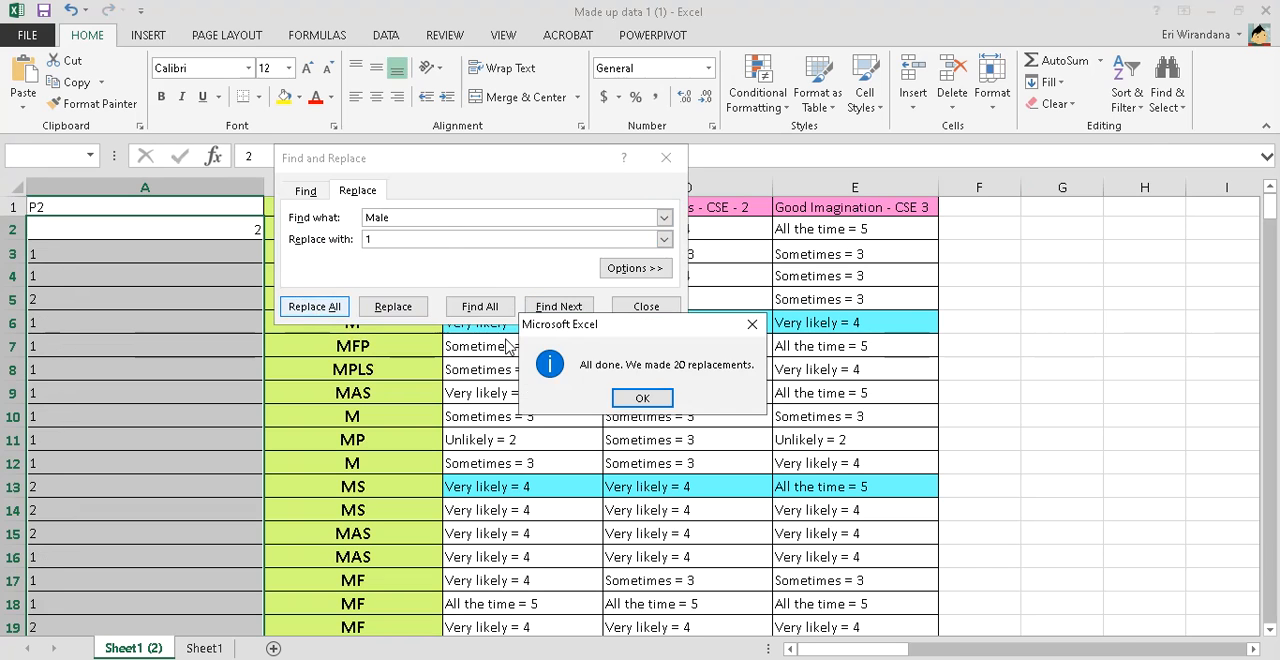
left_click(640, 399)
left_click(654, 306)
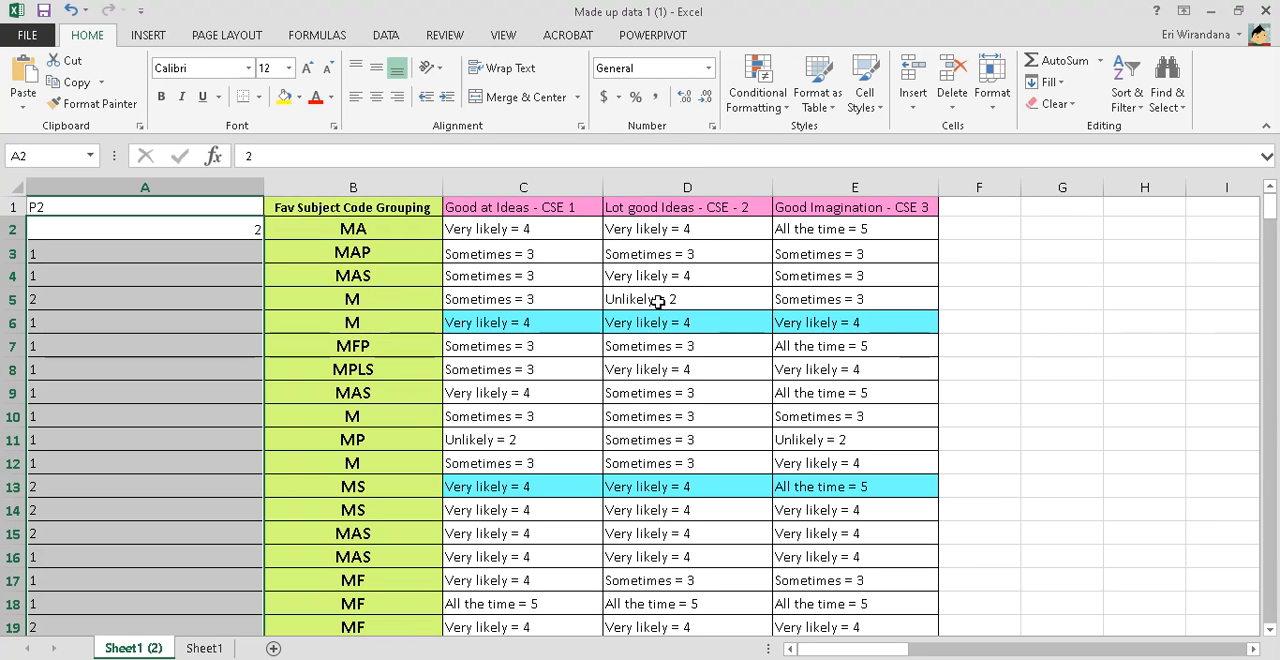
Replace every "Very likely = 4" with 4 throughout the copied sheet, using cell C2's text as the search term
left_click(549, 229)
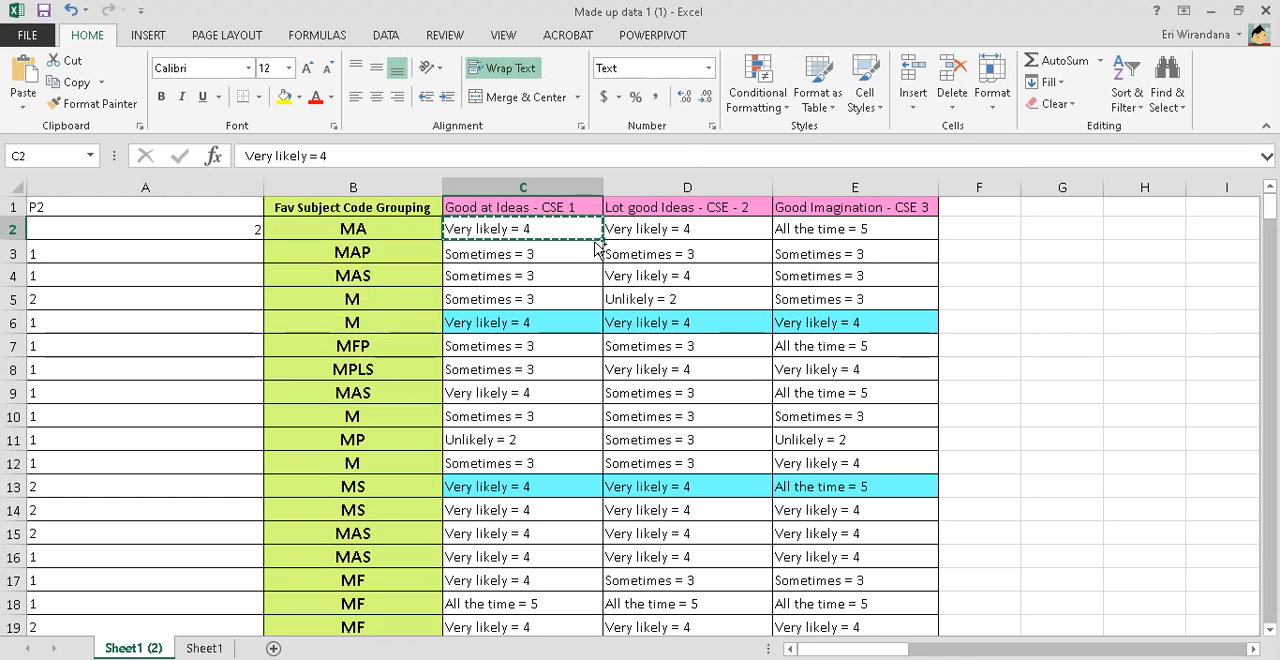
key("ctrl+f")
left_click(357, 216)
left_click_drag(403, 245, 275, 243)
type("Very likely = 4")
left_click_drag(389, 266, 321, 264)
type("4")
left_click(330, 333)
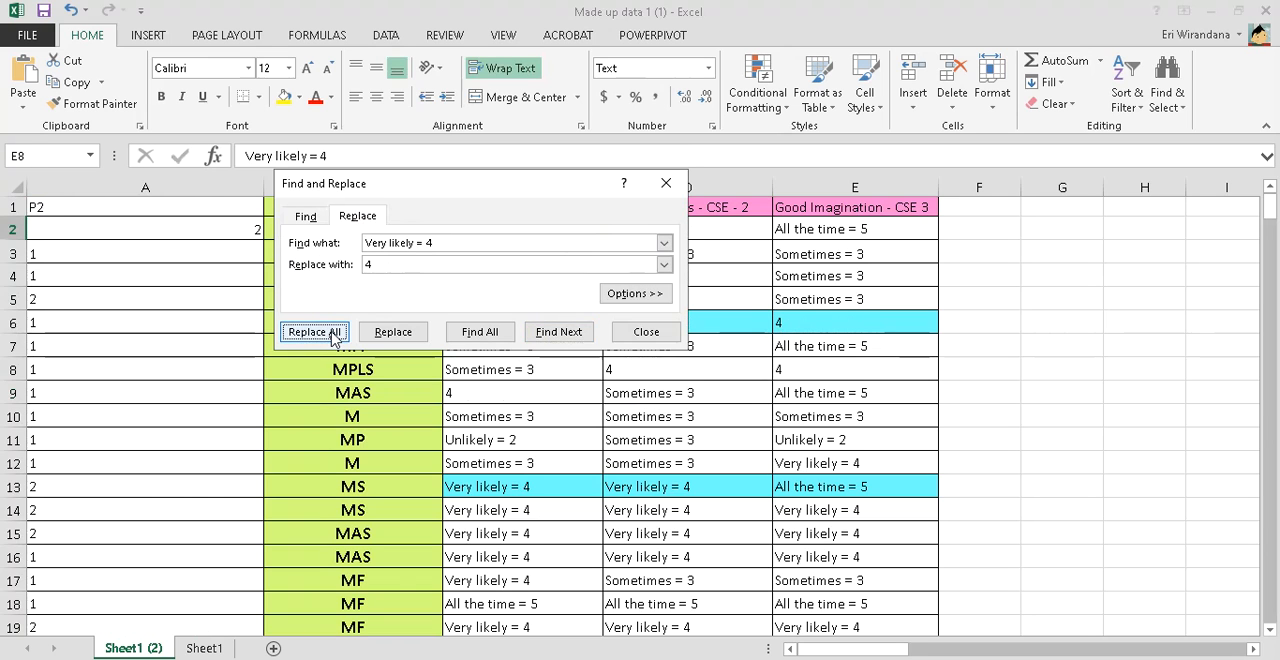
key("Return")
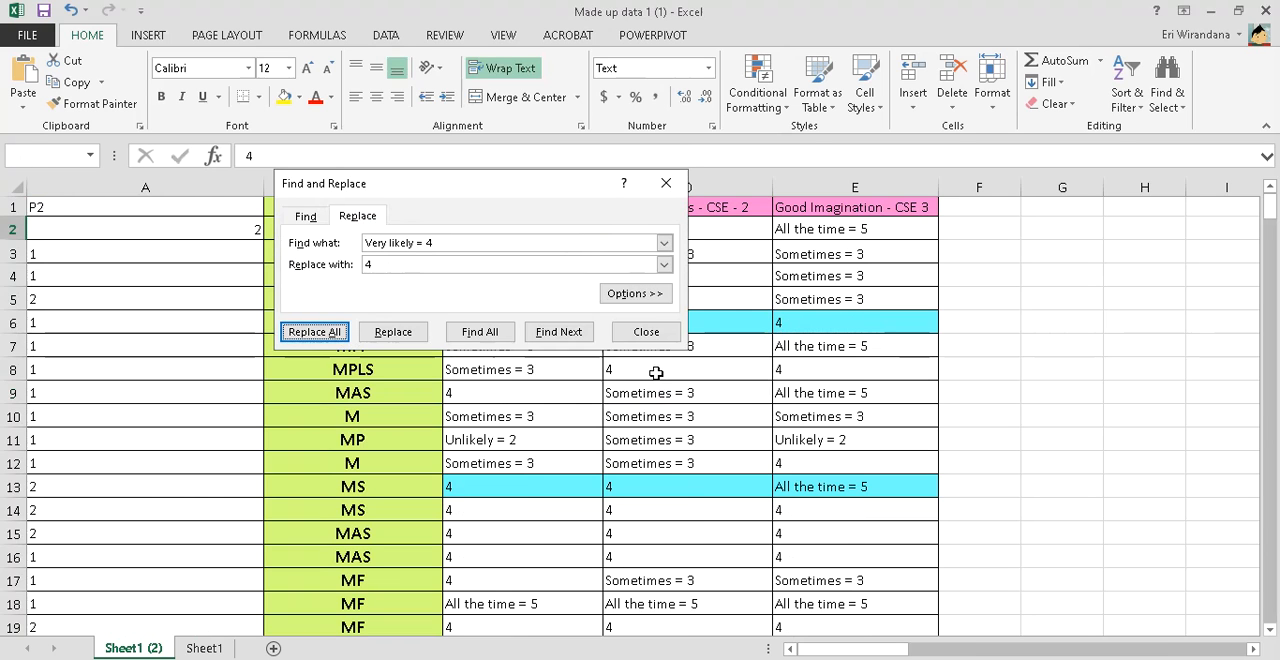
left_click(657, 325)
Replace every "Sometimes = 3" with 3 throughout the copied sheet, using cell C3's text as the search term
left_click(557, 253)
key("ctrl+c")
key("ctrl+f")
left_click(350, 243)
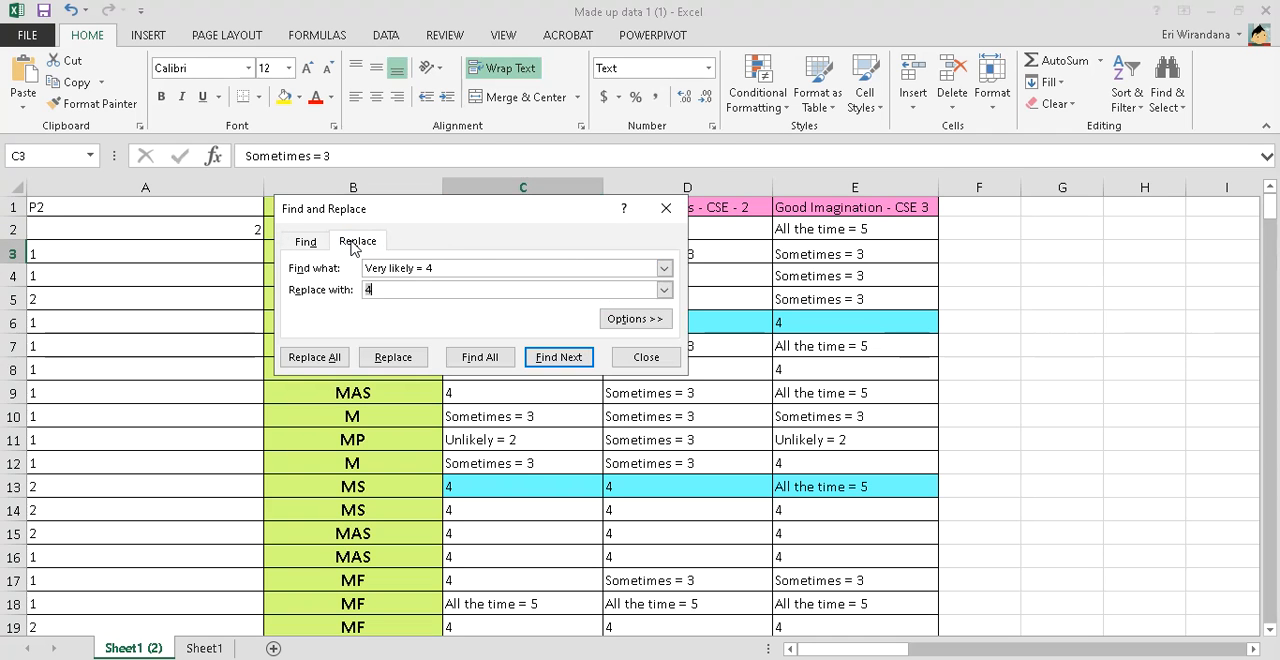
left_click_drag(466, 264, 357, 296)
key("ctrl+v")
type("3")
left_click(333, 353)
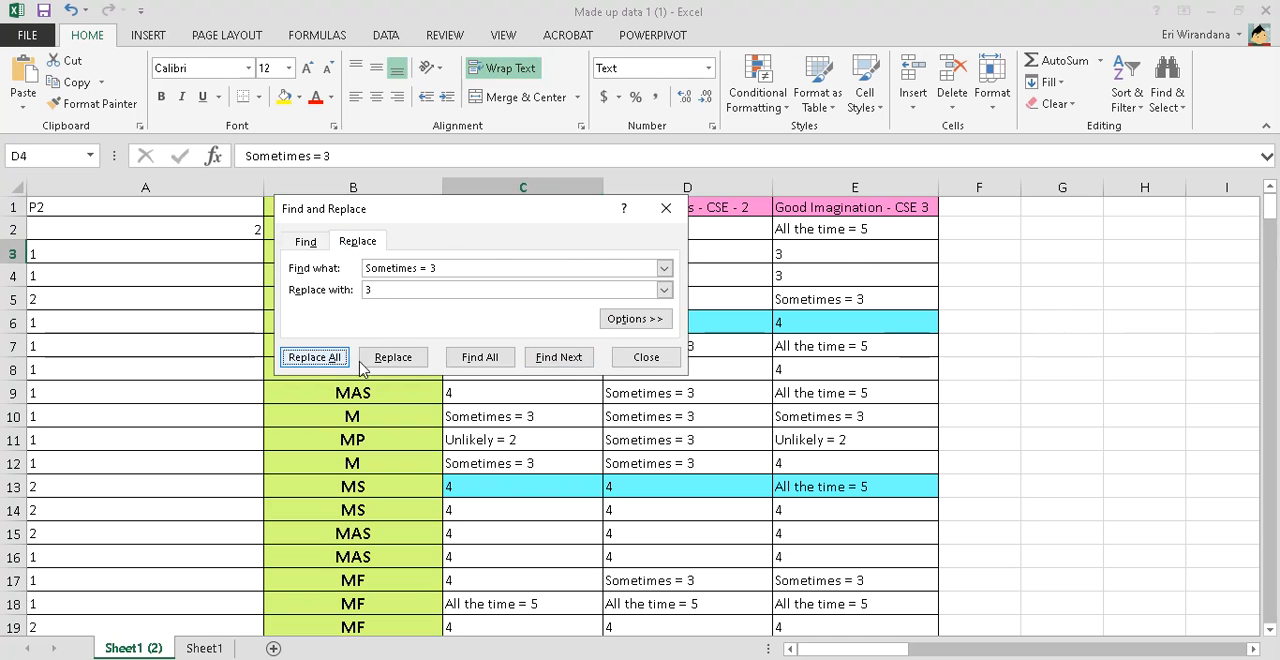
Replace every "All the time = 5" with 5 throughout the copied sheet, using cell E2's text as the search term
left_click(646, 393)
left_click(643, 286)
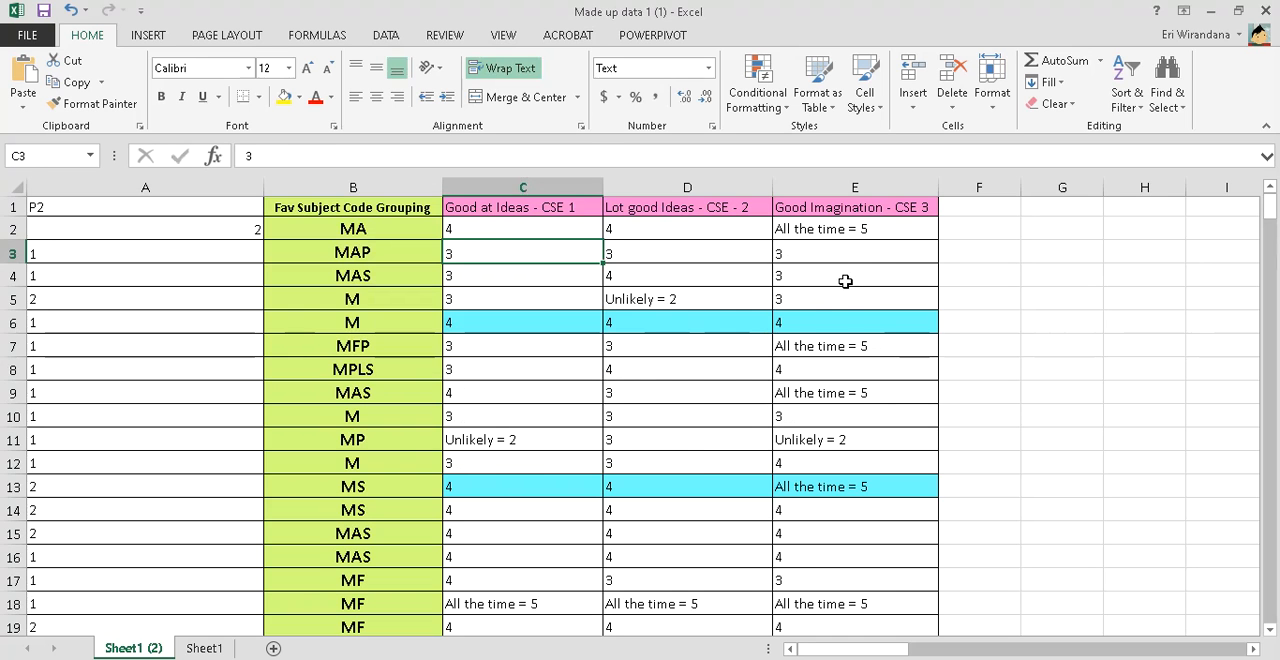
left_click(865, 228)
key("ctrl+c")
key("ctrl+f")
left_click(366, 268)
key("shift+Tab")
key("ctrl+v")
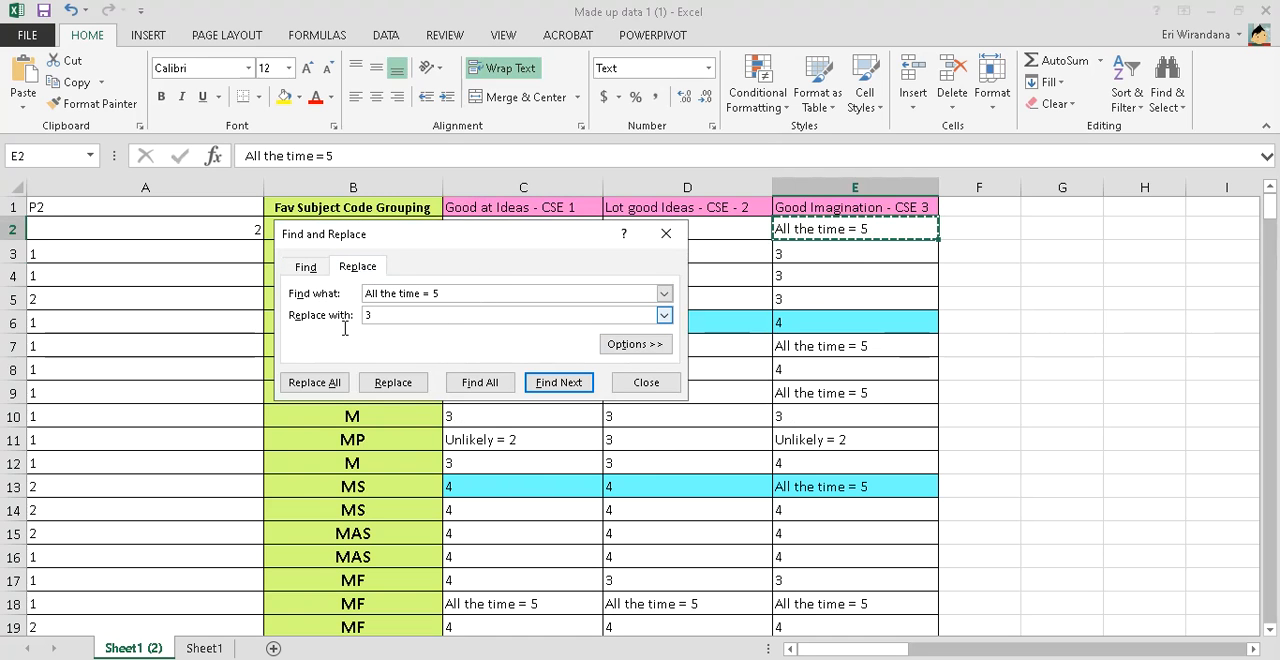
double_click(366, 316)
type("5")
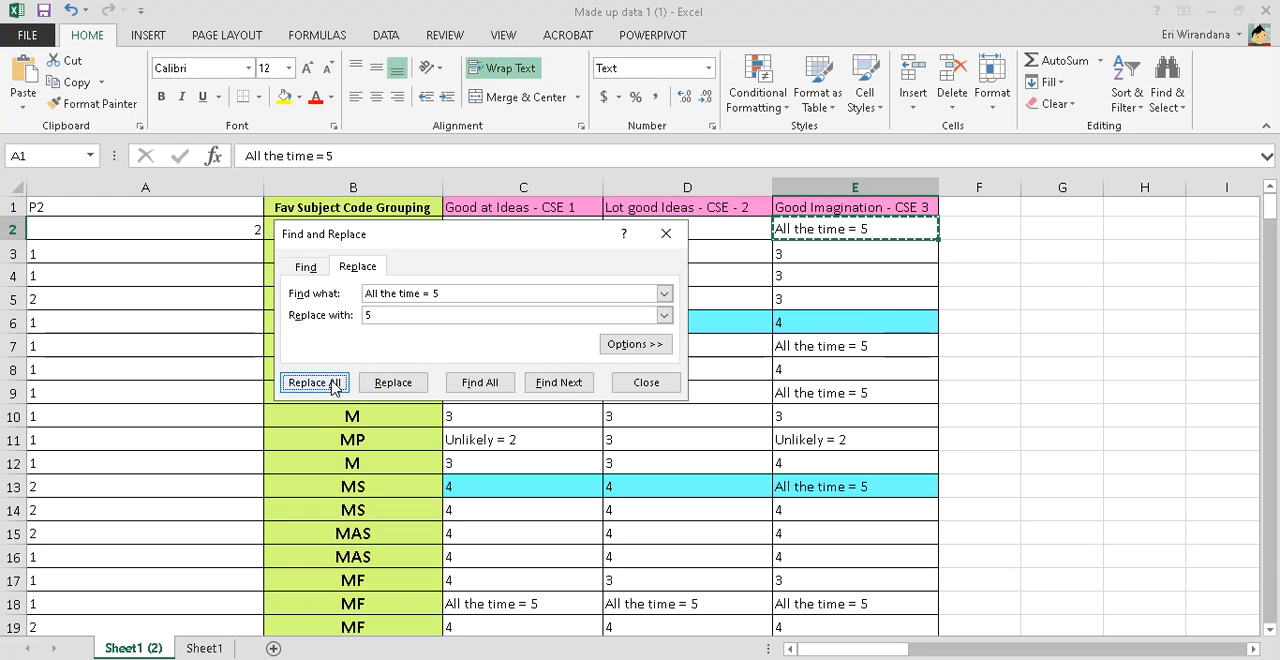
left_click(314, 383)
left_click(645, 396)
left_click(648, 386)
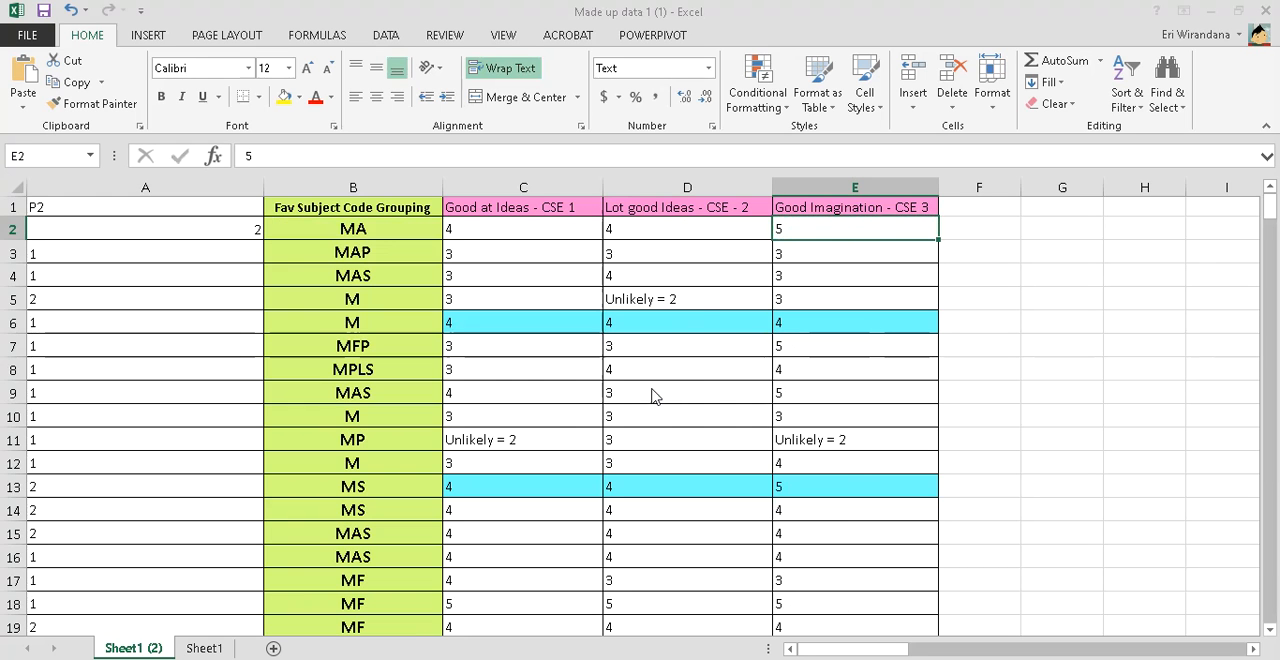
Replace every "Unlikely = 2" with 2 using cell C11's text as the search term, and check the rows down to 29
left_click(538, 440)
key("ctrl+c")
key("ctrl+f")
left_click(360, 294)
key("ctrl+v")
double_click(388, 342)
type("2")
left_click(316, 408)
left_click(645, 397)
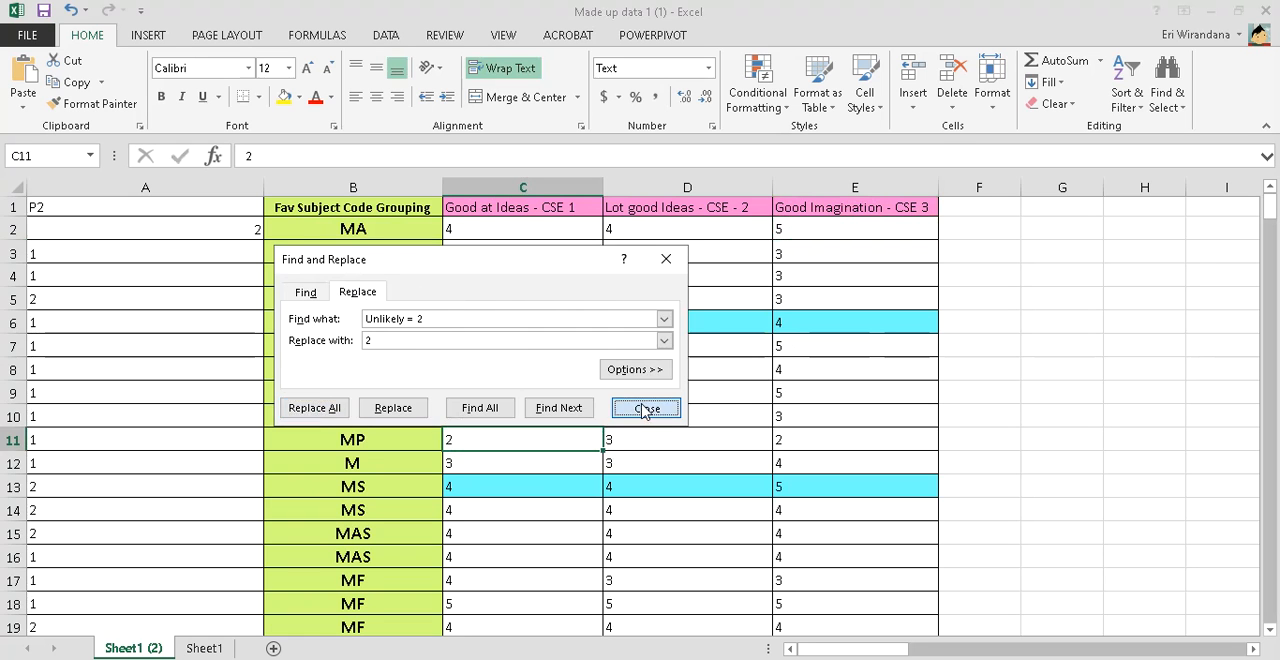
left_click(646, 407)
scroll(668, 380, "down", 6)
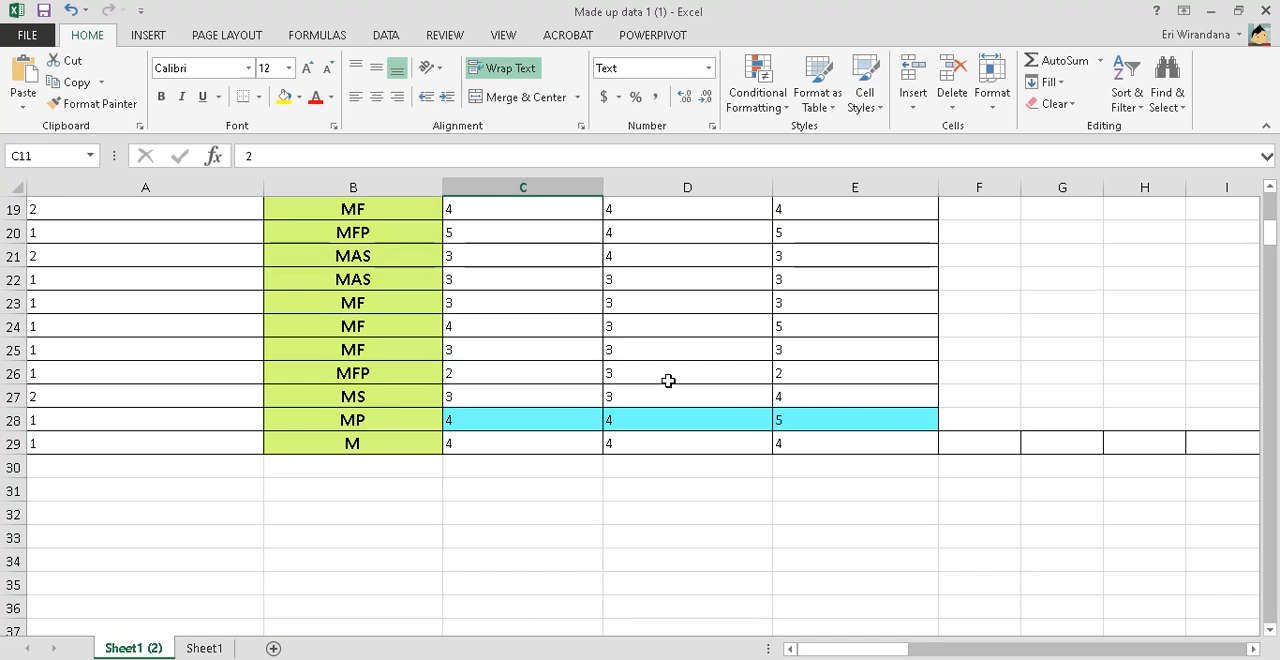
scroll(668, 380, "up", 6)
Consult the "Coding for value in SPSS" image in Photos for the favourite-subject codes, and return to the Excel sheet
left_click(363, 230)
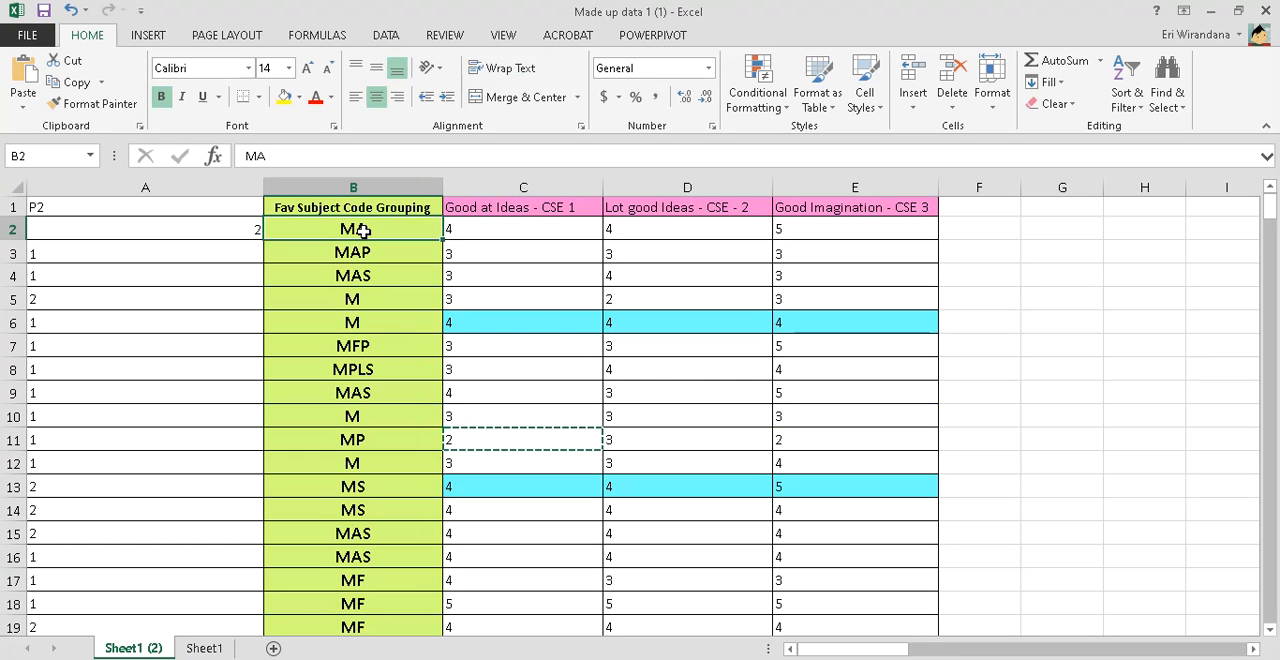
key("alt")
key("alt+Tab")
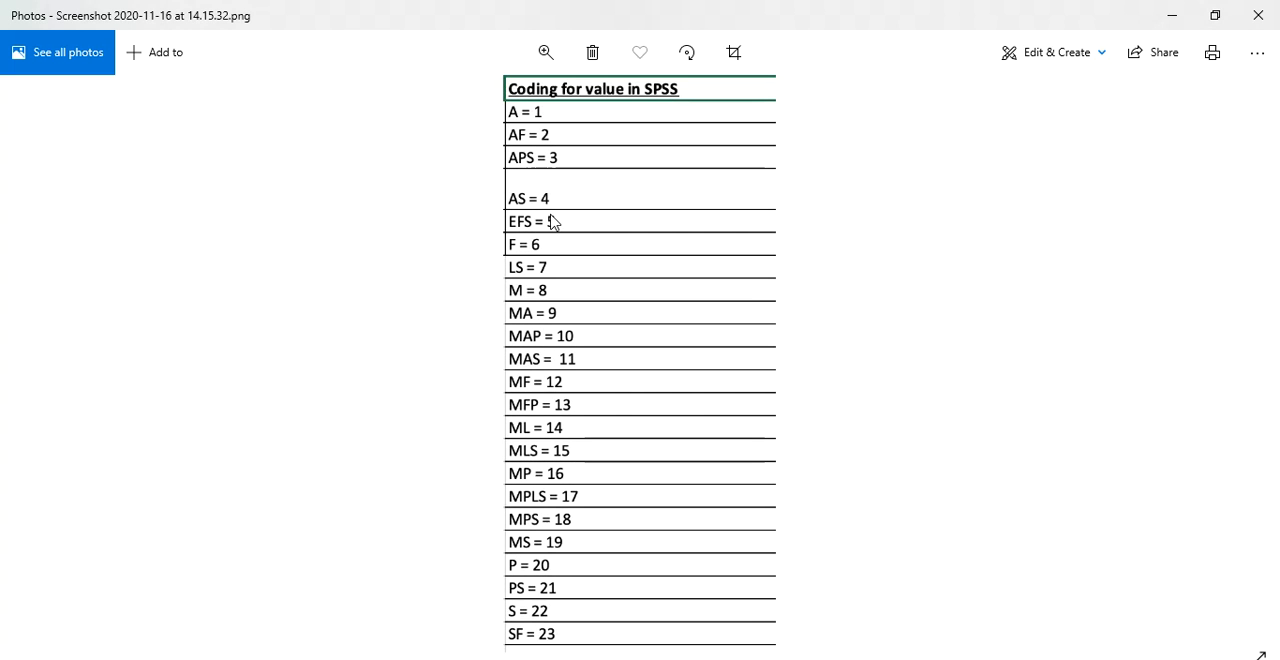
key("alt+Tab")
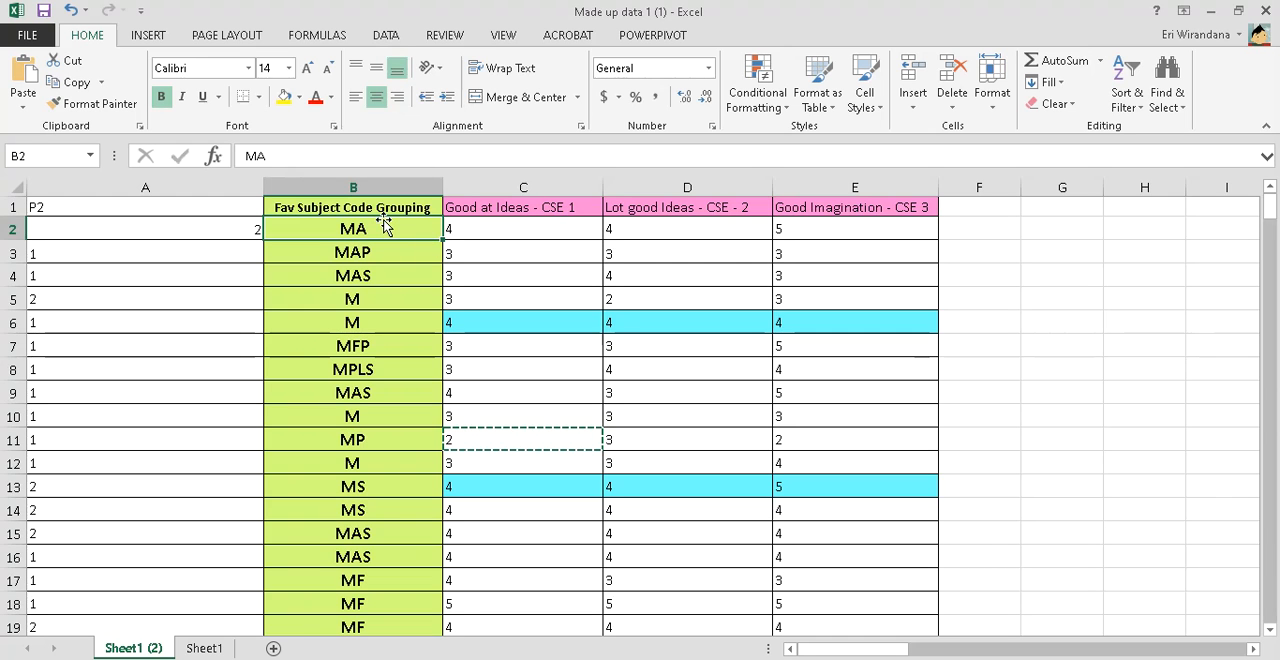
Format the recoded gender data in cells A2 to A29 as Number
left_click(214, 294)
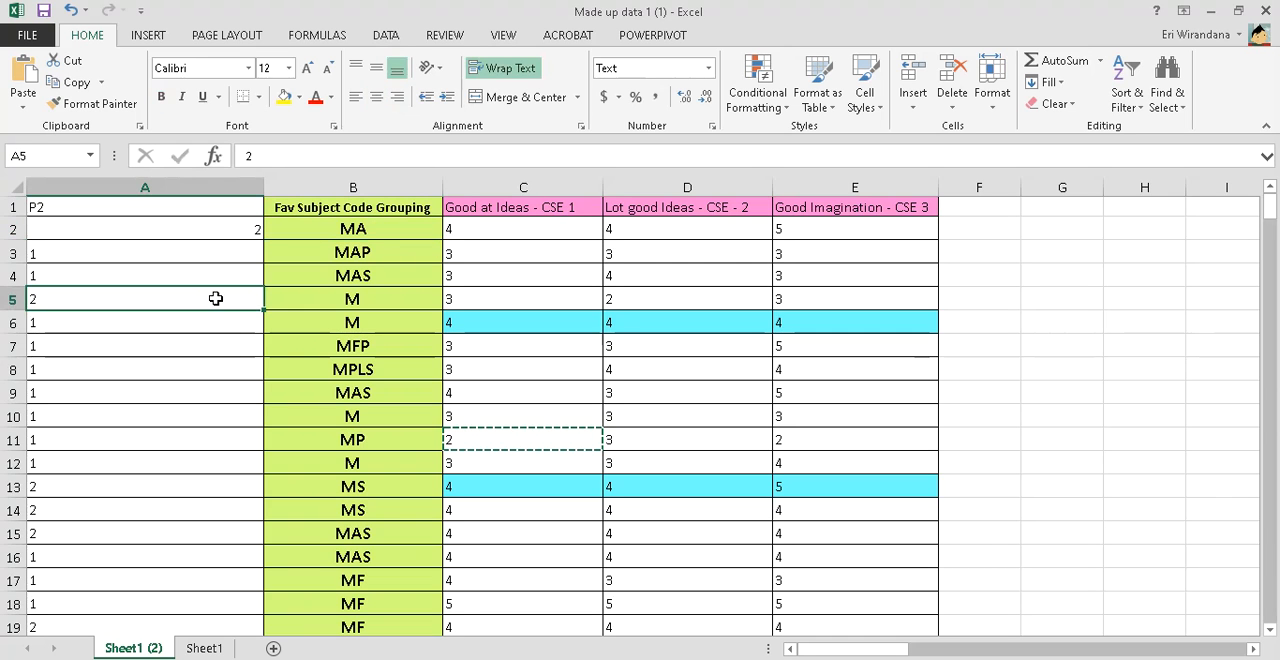
left_click(205, 221)
key("Escape")
left_click(218, 314)
left_click(207, 229)
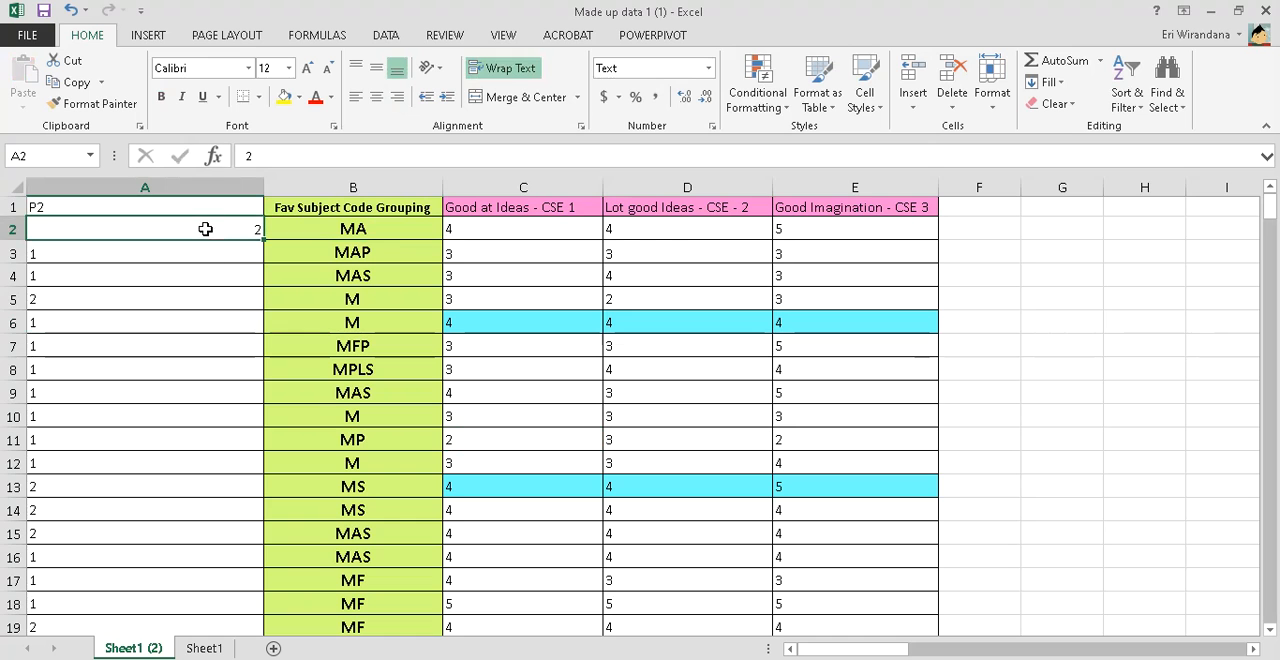
left_click(211, 268)
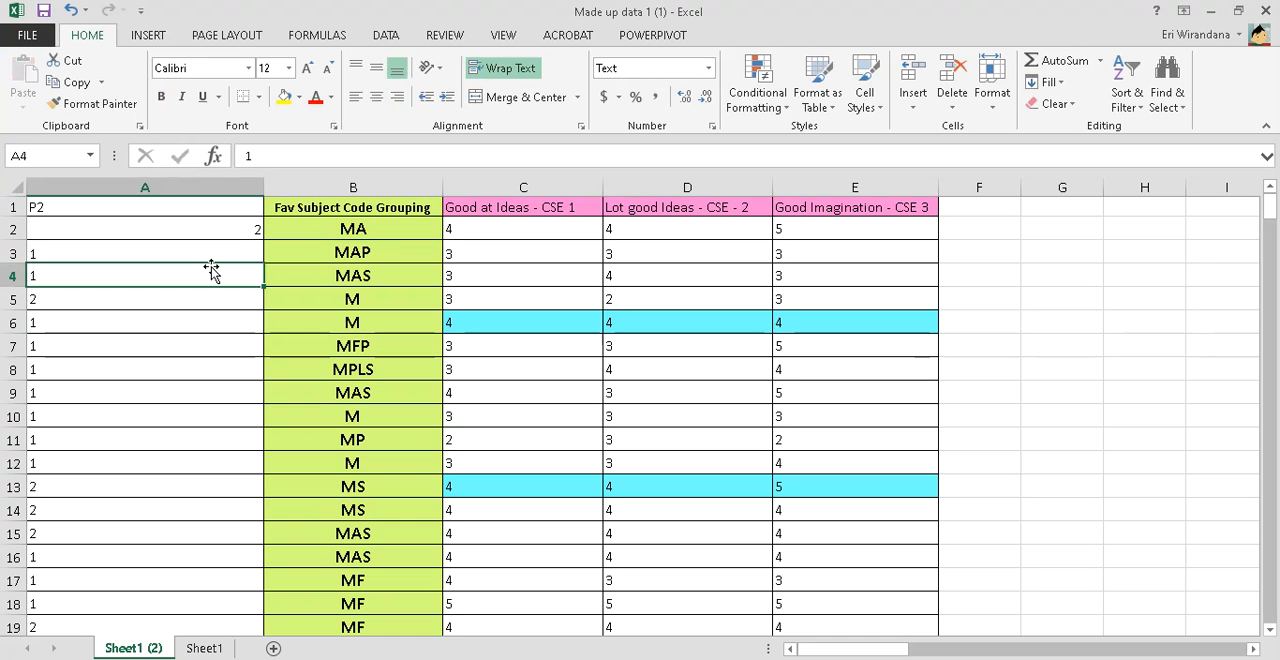
left_click(211, 226)
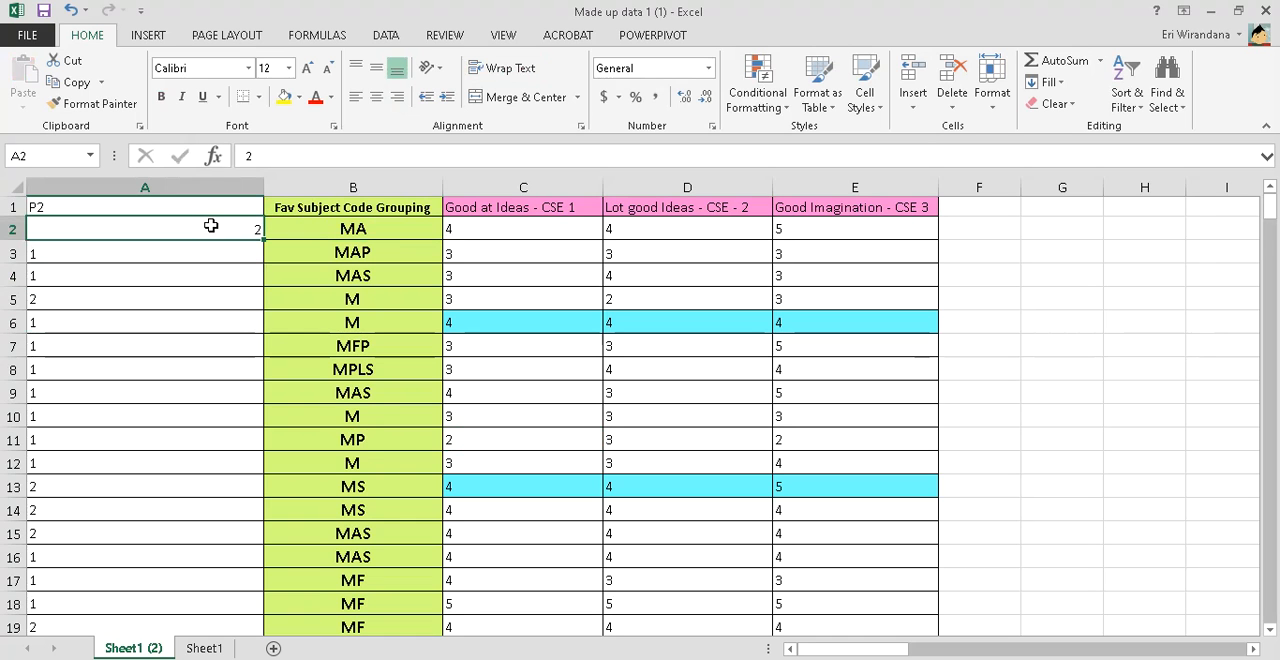
key("ctrl+shift+Down")
left_click(708, 68)
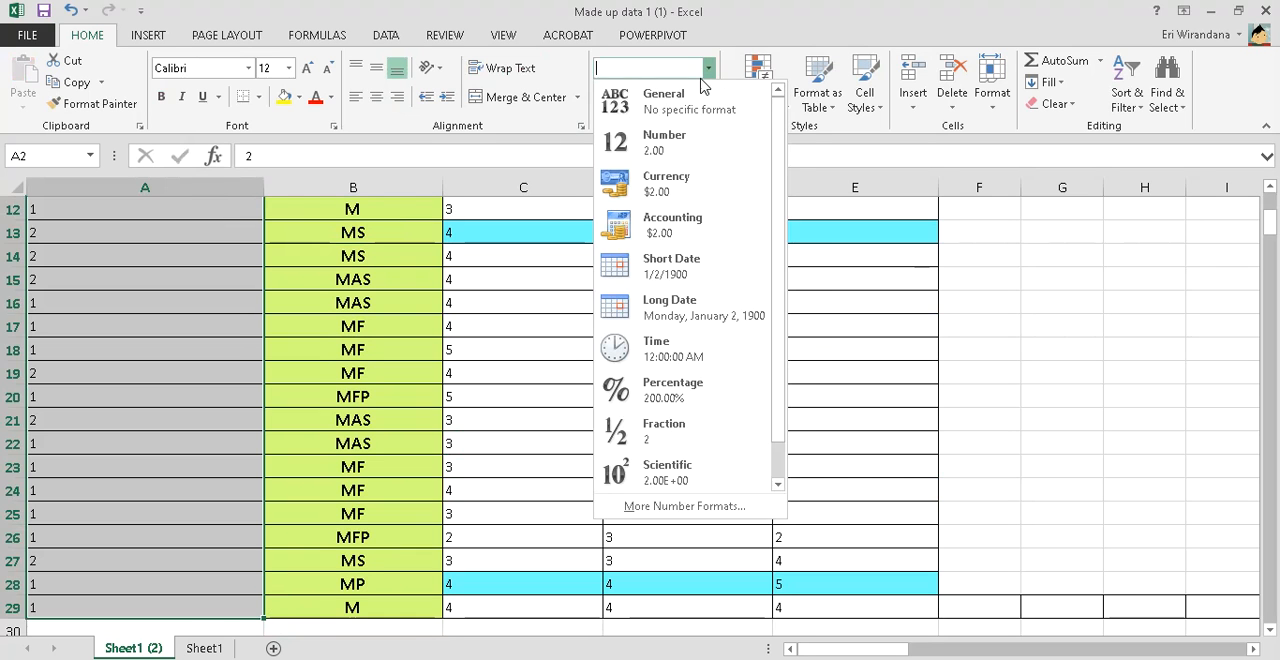
left_click(664, 142)
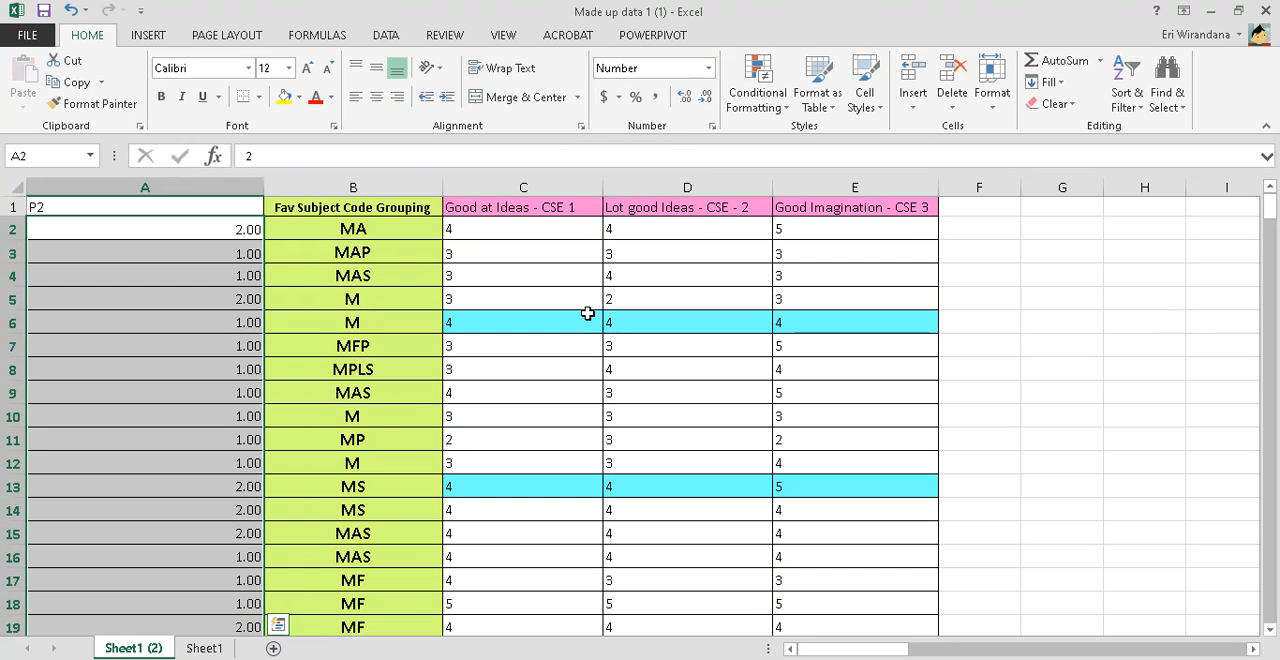
Format the three CSE columns' data, cells C2 to E29, as Number
left_click(566, 229)
key("shift+Right")
key("shift+Right")
key("ctrl+shift+Down")
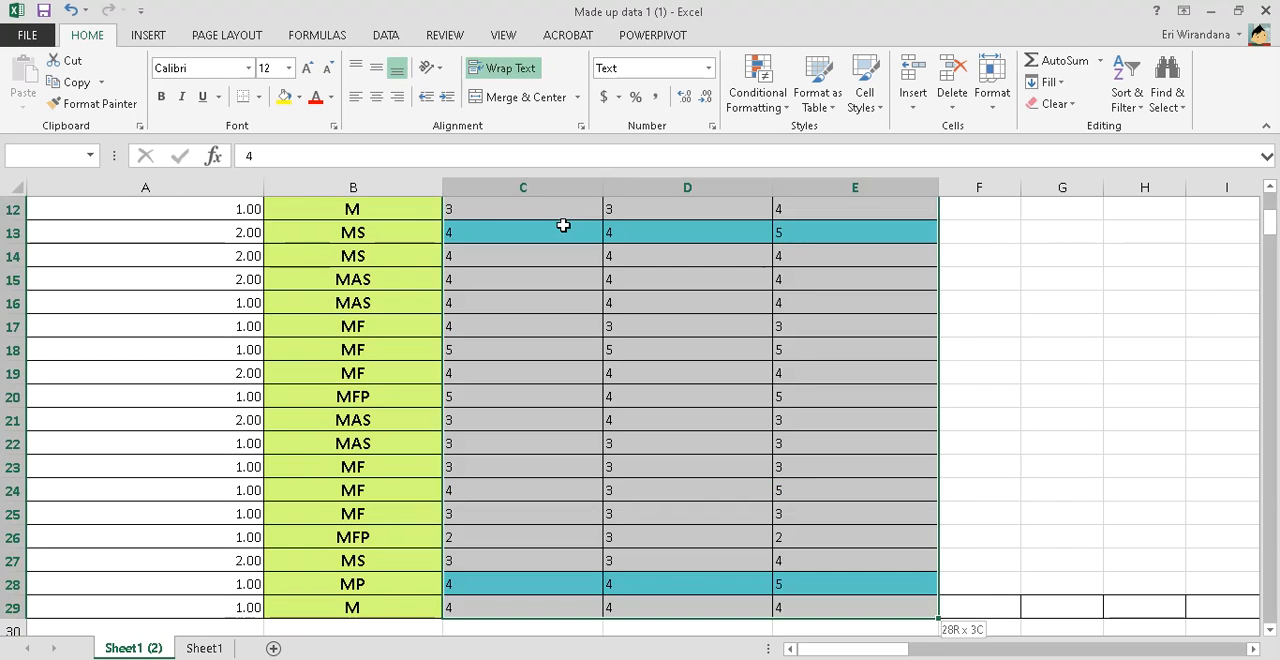
scroll(563, 226, "up", 4)
left_click(708, 68)
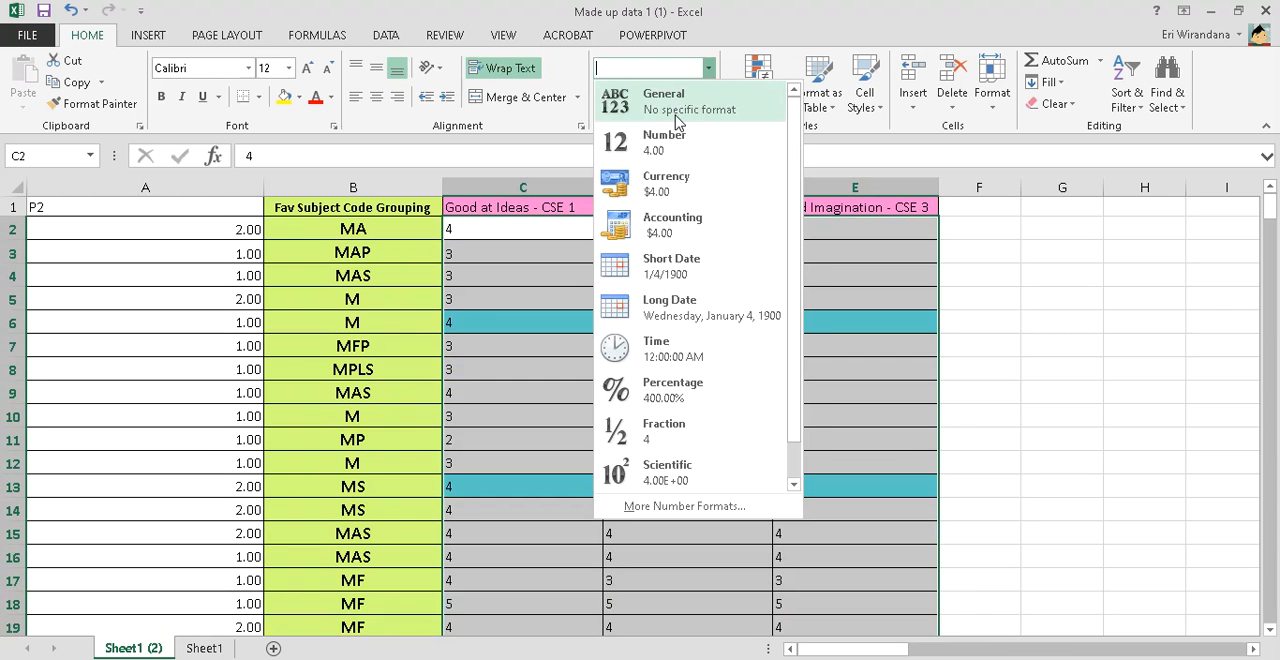
left_click(674, 144)
Compare the subject groupings in column B with the SPSS coding list in the Photos image
left_click(384, 226)
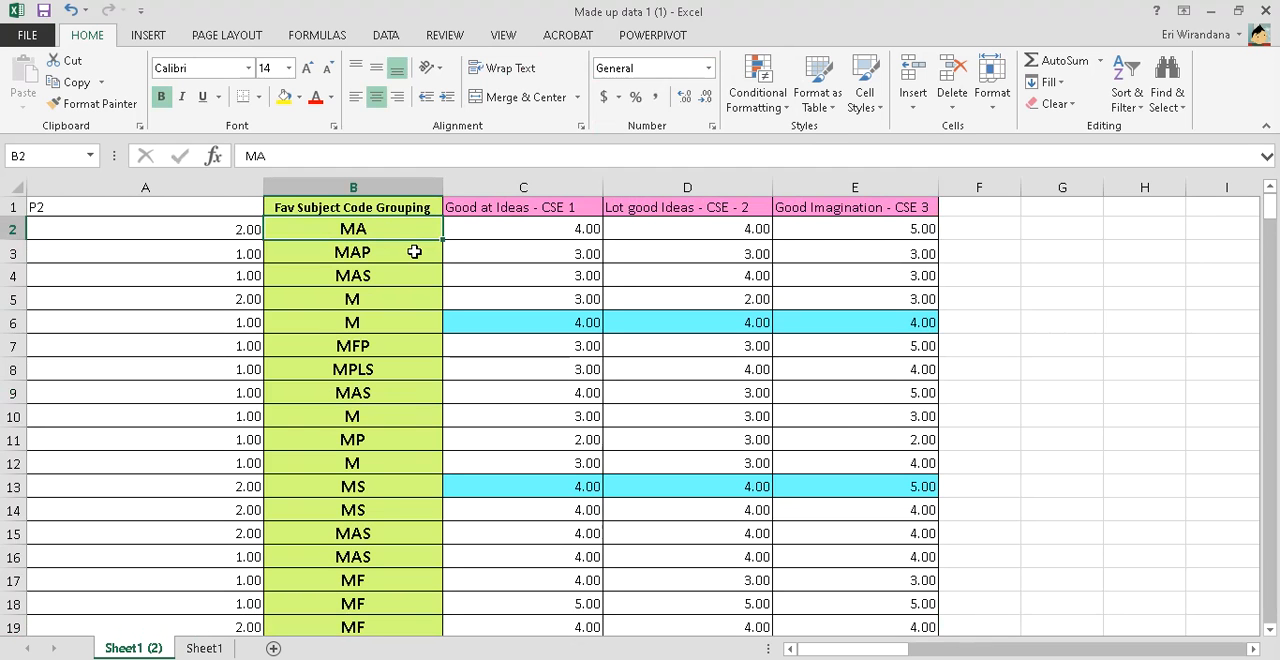
key("alt+Tab")
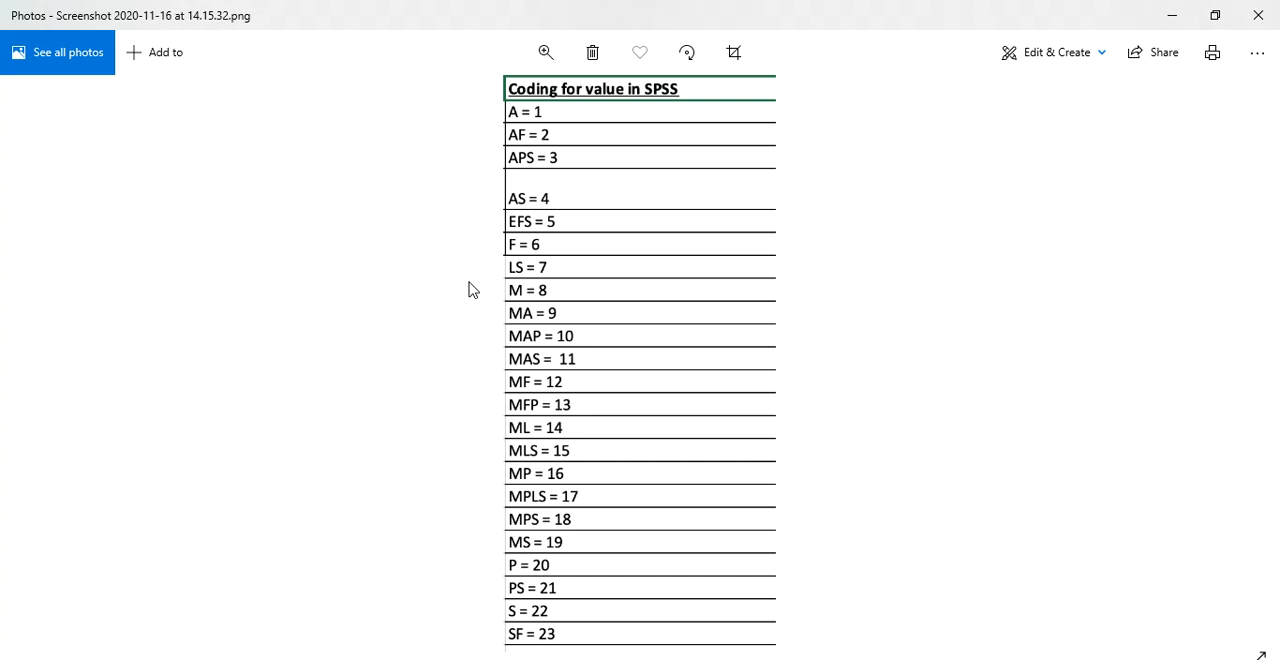
key("alt+Tab")
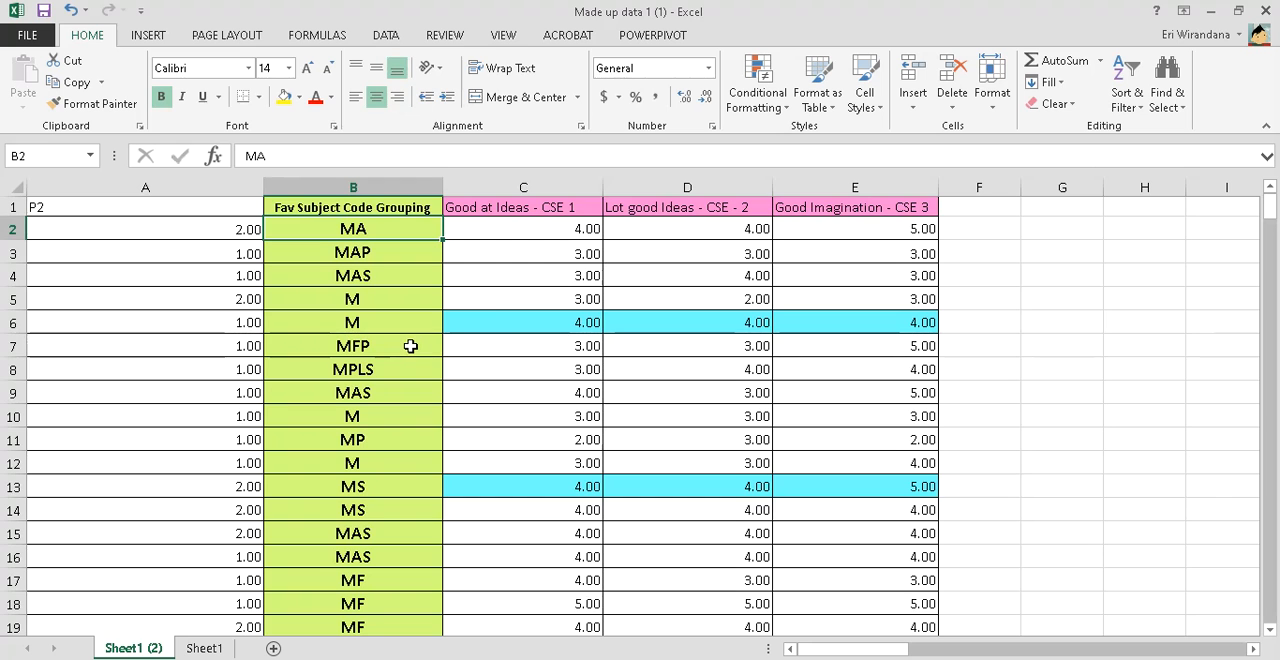
left_click(414, 346)
scroll(411, 346, "down", 1)
scroll(411, 346, "down", 3)
scroll(411, 346, "up", 4)
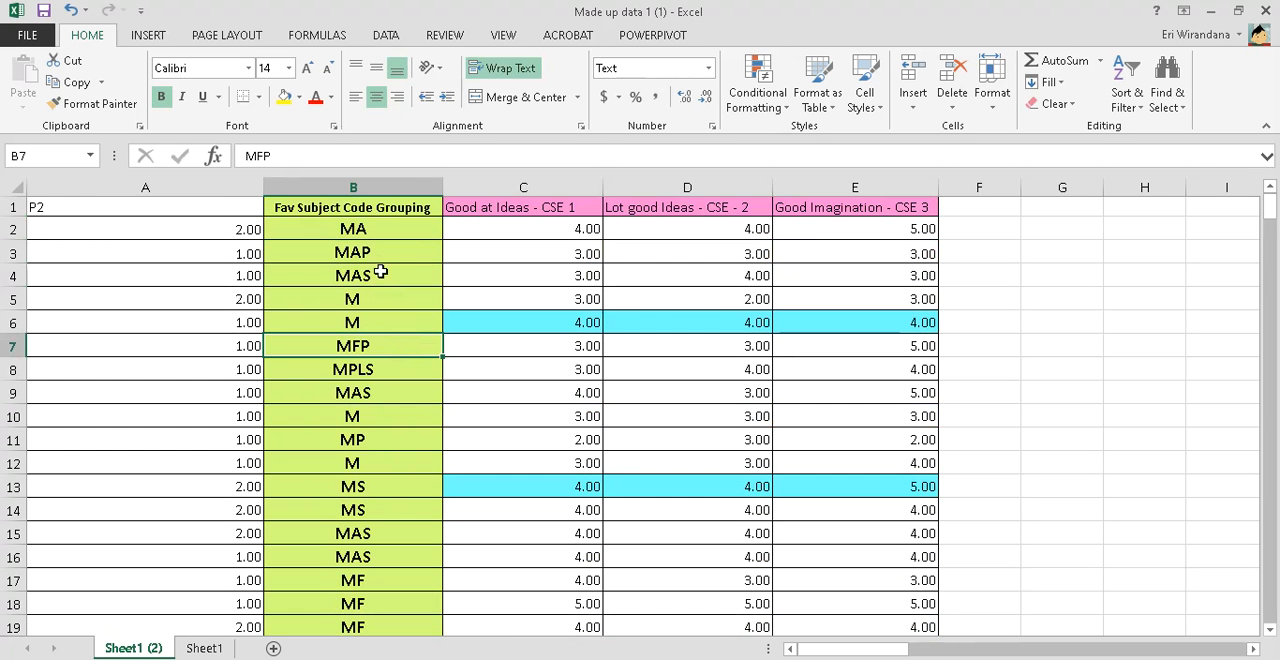
Look up the code for MAP in the Photos coding list and replace every "MAP" in the sheet with 10
left_click(379, 254)
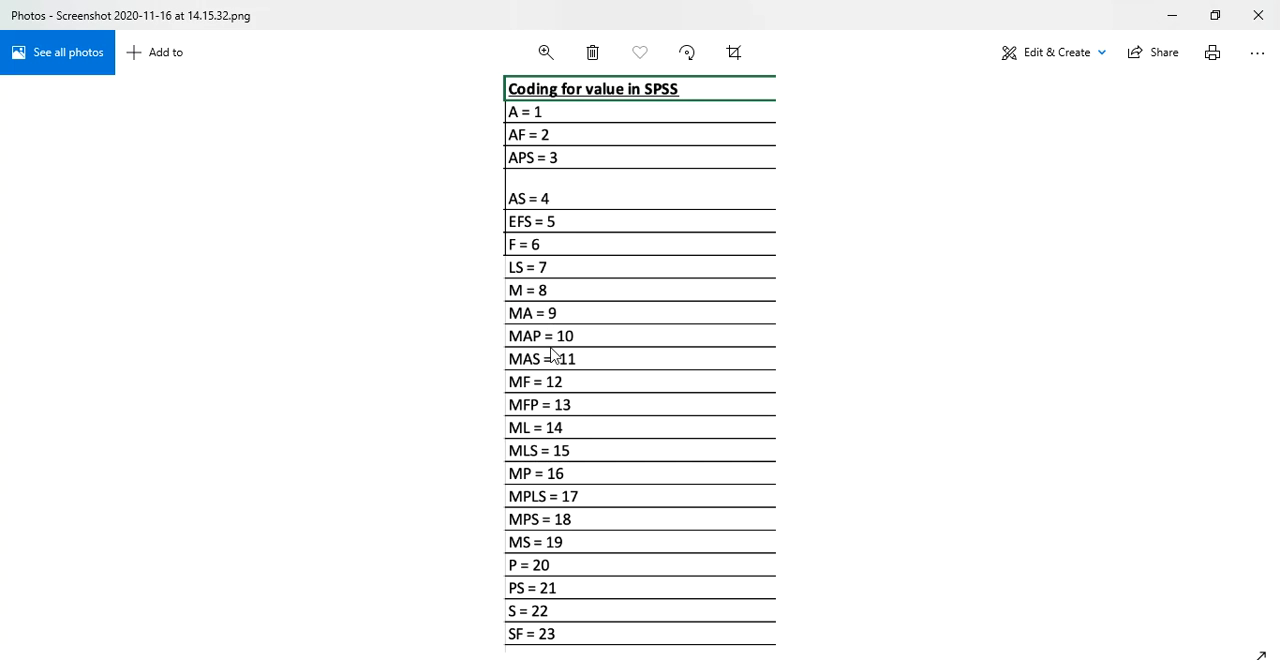
key("alt+Tab")
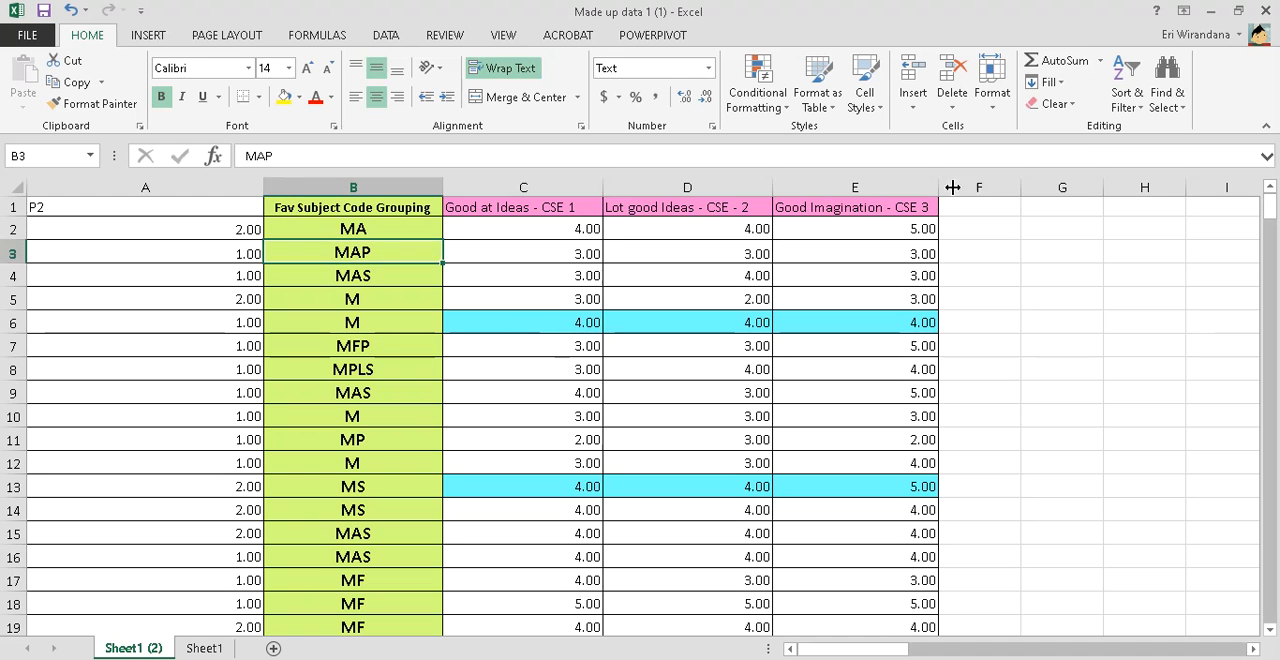
key("ctrl+c")
left_click(1166, 98)
left_click(1164, 150)
key("shift+Tab")
key("ctrl+v")
key("Tab")
type("10")
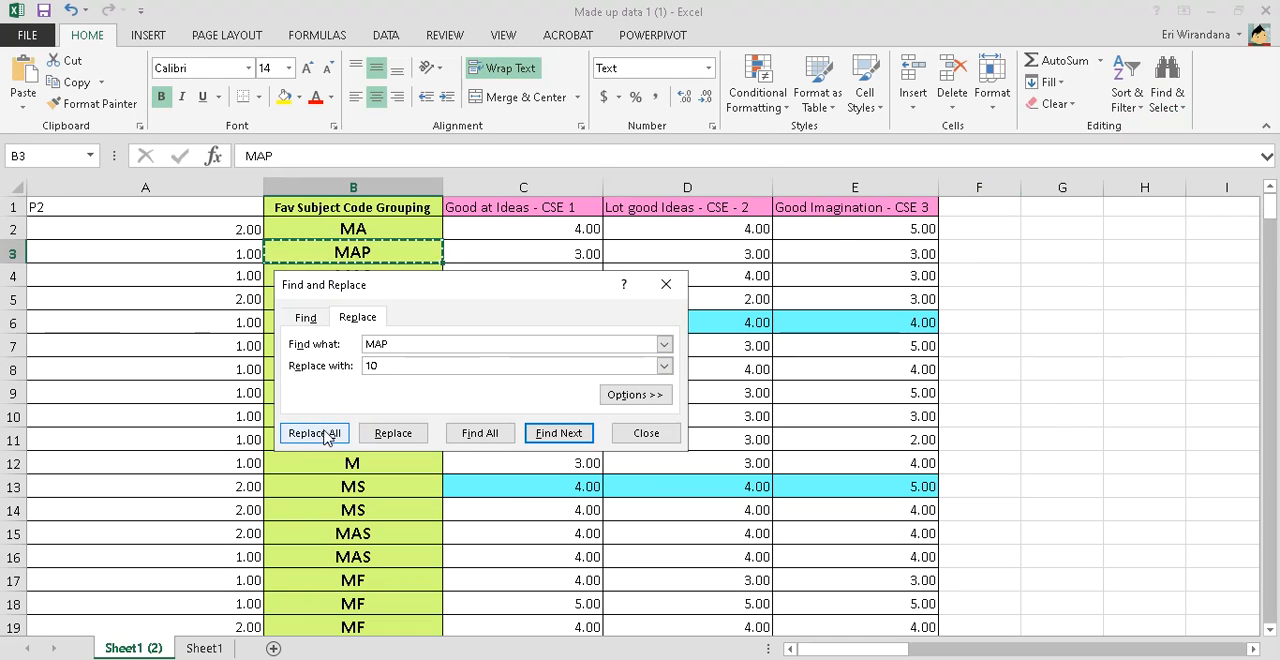
left_click(313, 433)
left_click(650, 397)
left_click(646, 433)
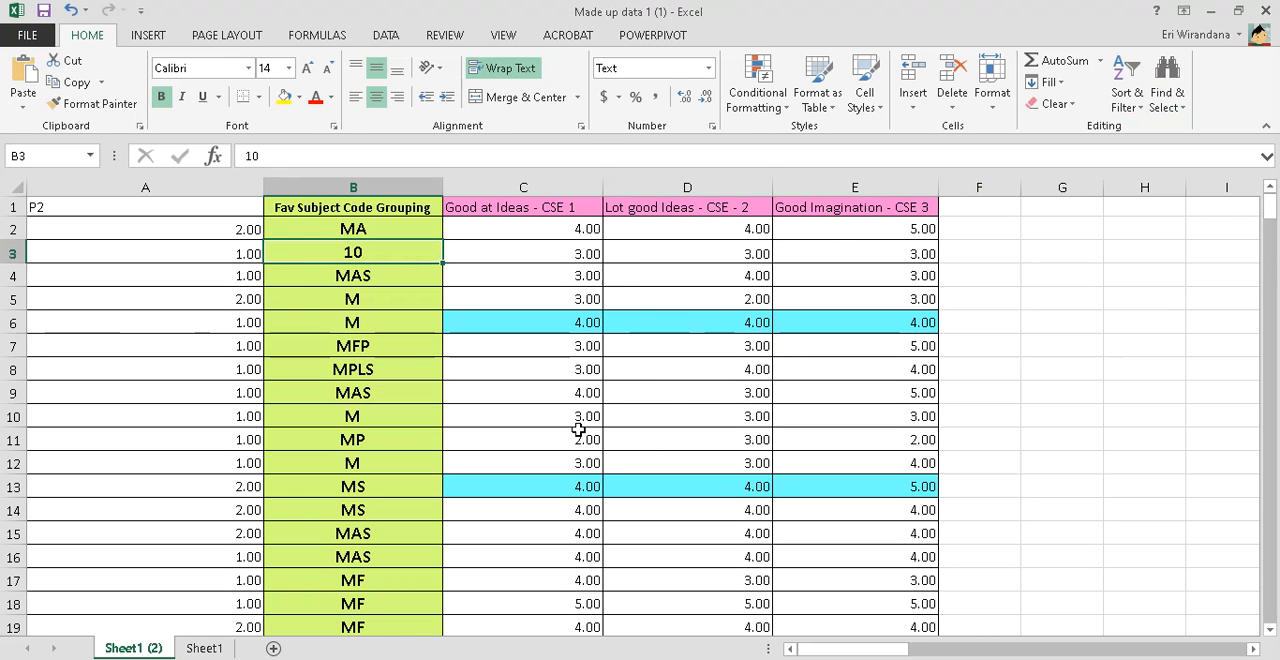
Replace every "MAS" with 11, using cell B4's text as the search term and the Photos coding list for the code
left_click(399, 347)
key("ctrl+c")
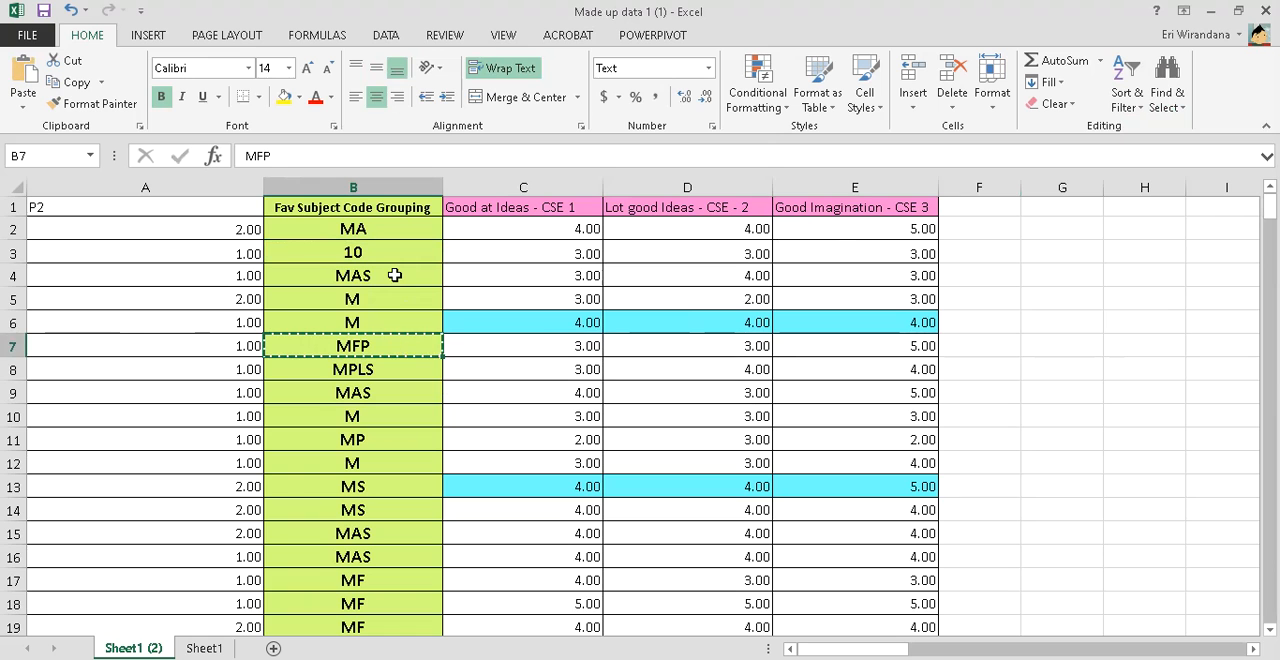
left_click(395, 275)
key("ctrl+c")
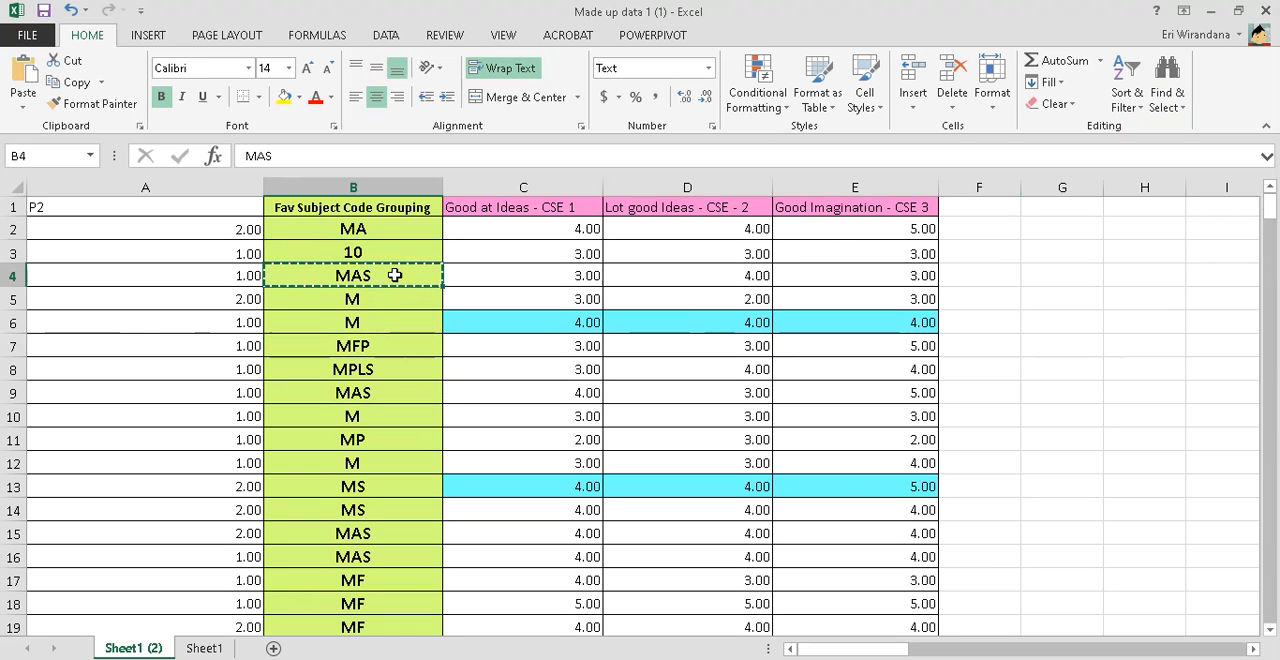
left_click(1167, 100)
left_click(1160, 150)
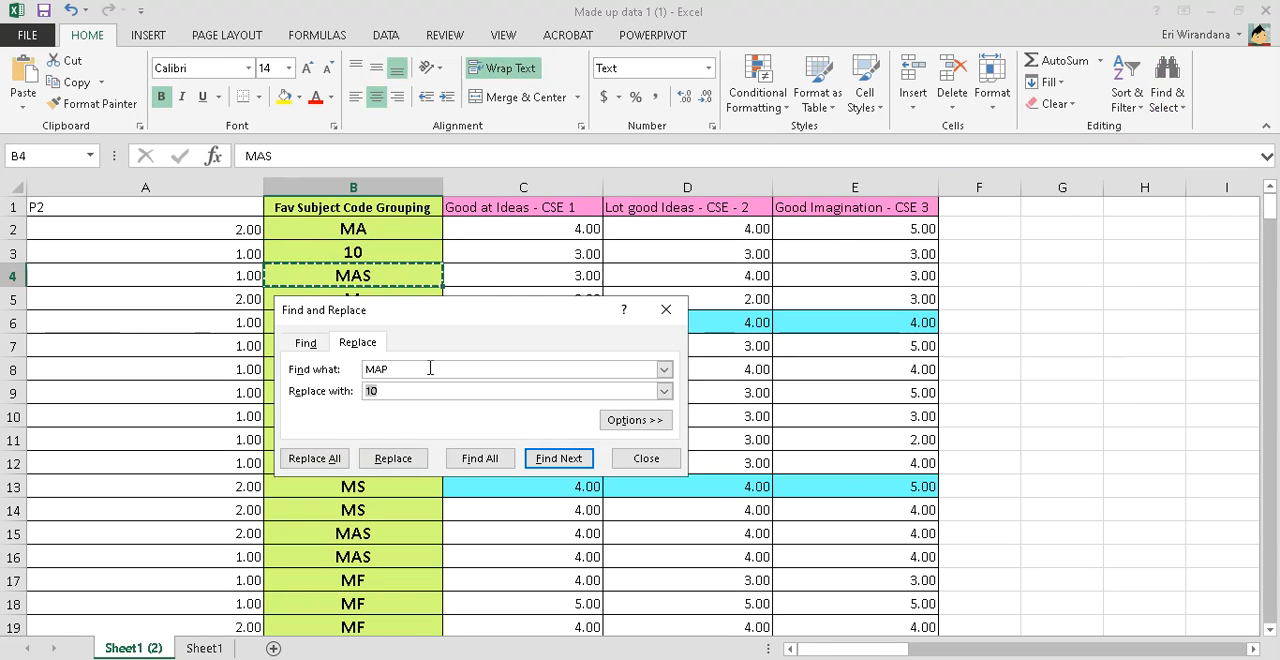
key("ctrl+v")
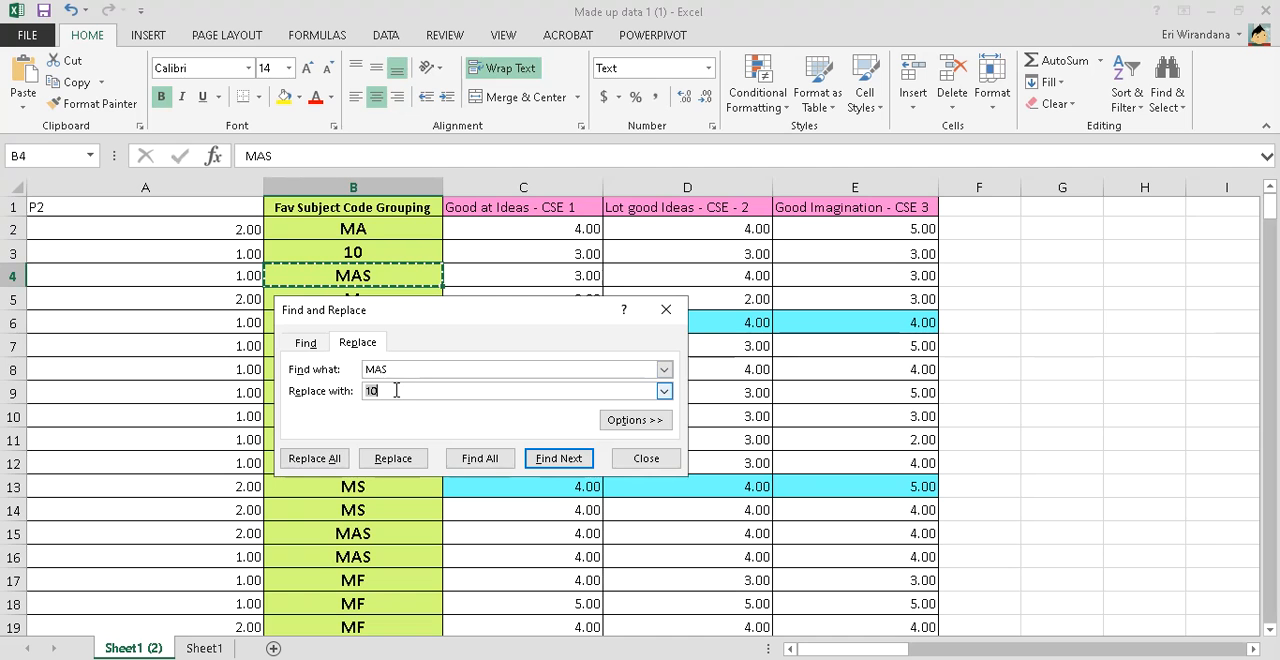
key("alt+Tab")
key("alt+Tab")
key("alt+Tab")
key("alt+Tab")
key("alt+Tab")
key("alt+Tab")
key("alt+Tab")
key("alt+Tab")
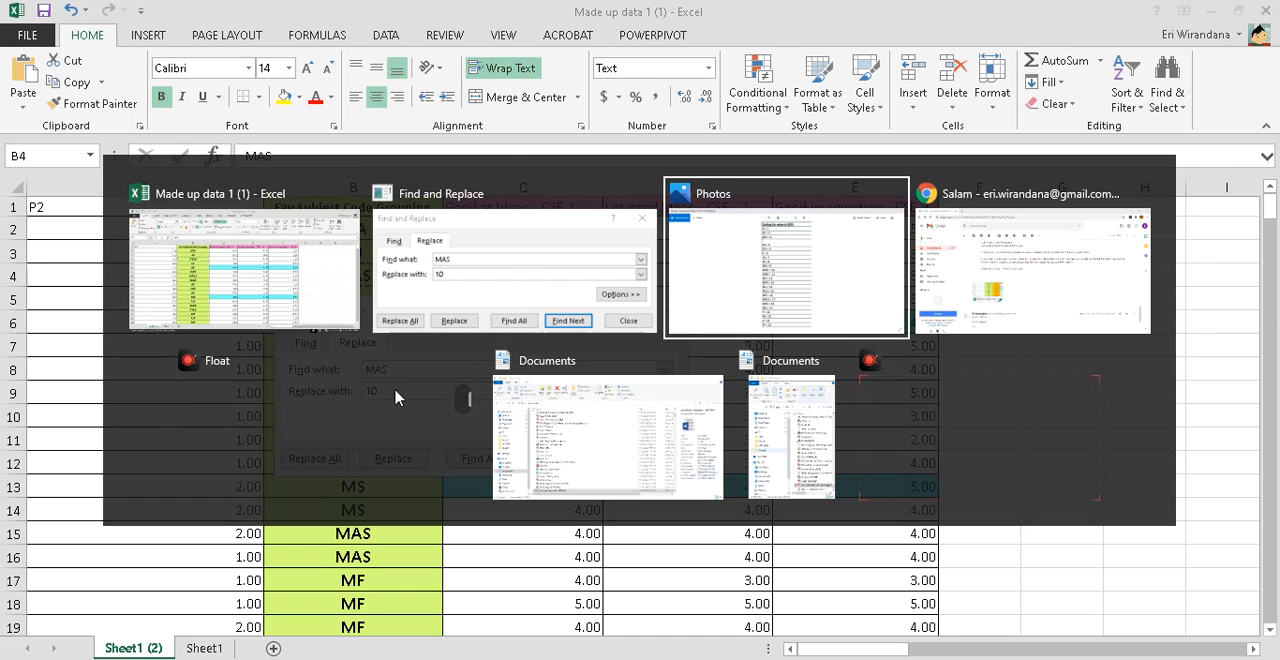
key("alt+Tab")
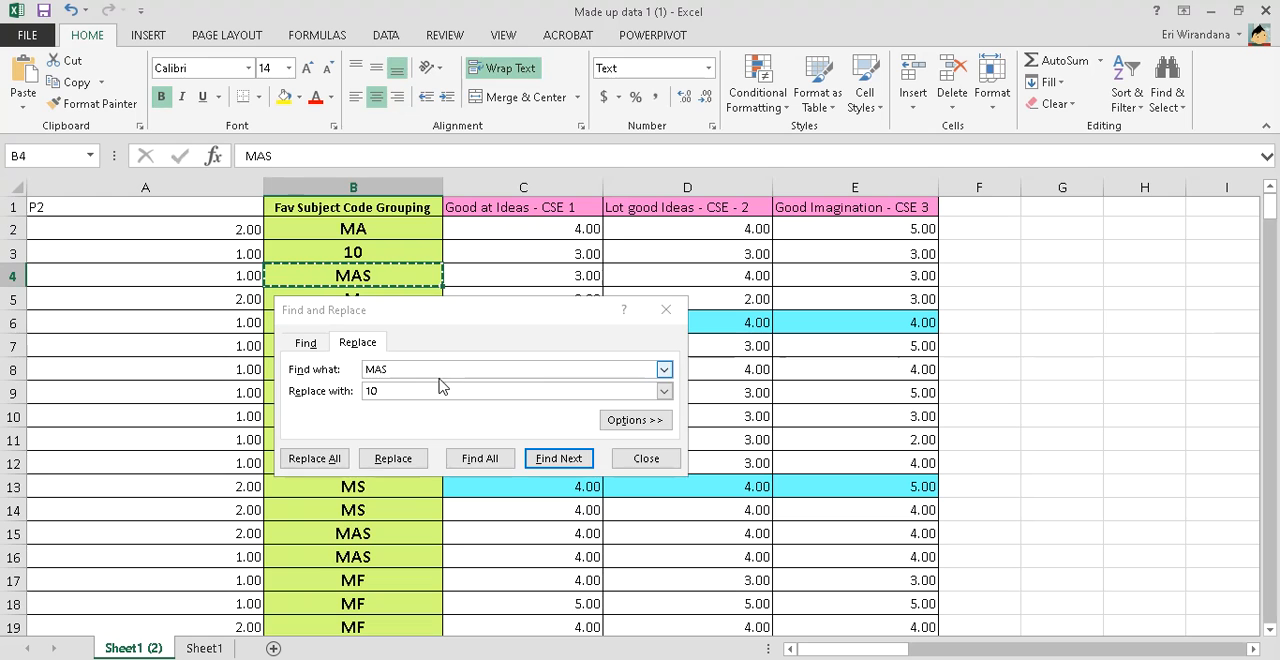
double_click(398, 390)
type("11")
left_click(318, 458)
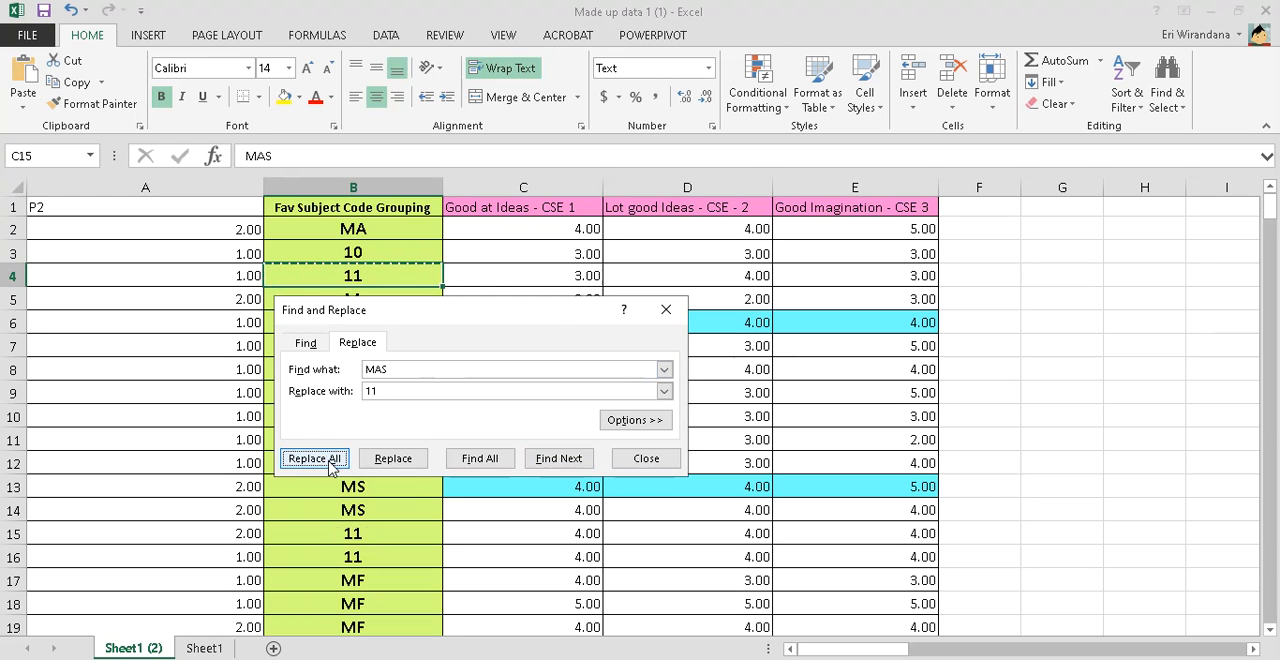
left_click(654, 395)
left_click(645, 461)
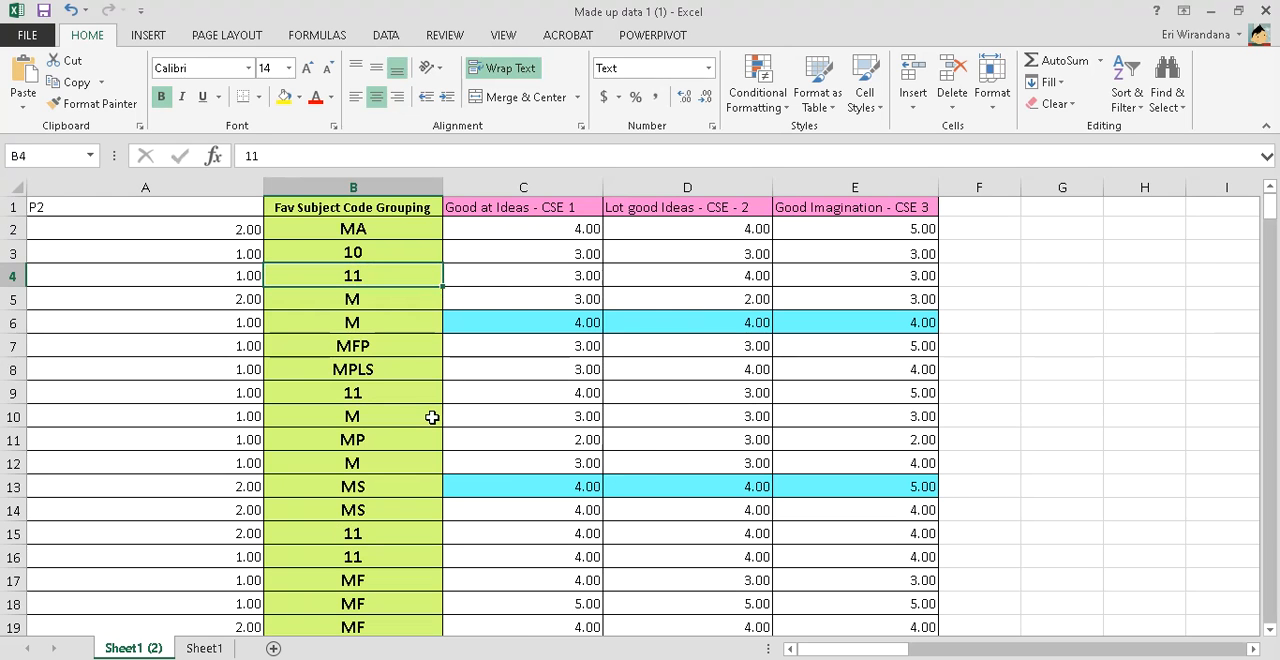
Replace every "MFP" with 13, using cell B7's text as the search term and the Photos coding list for the code
key("ctrl+c")
left_click(382, 346)
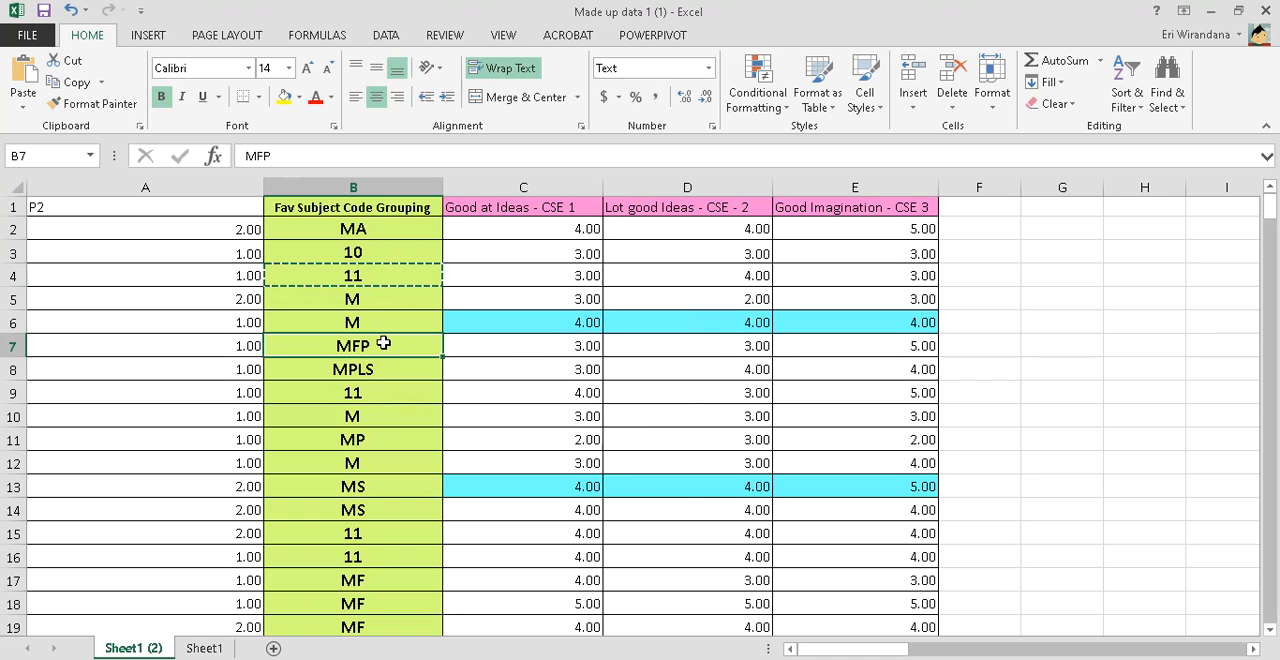
key("ctrl+f")
left_click(357, 367)
left_click_drag(423, 394, 324, 401)
key("ctrl+v")
key("alt+Tab")
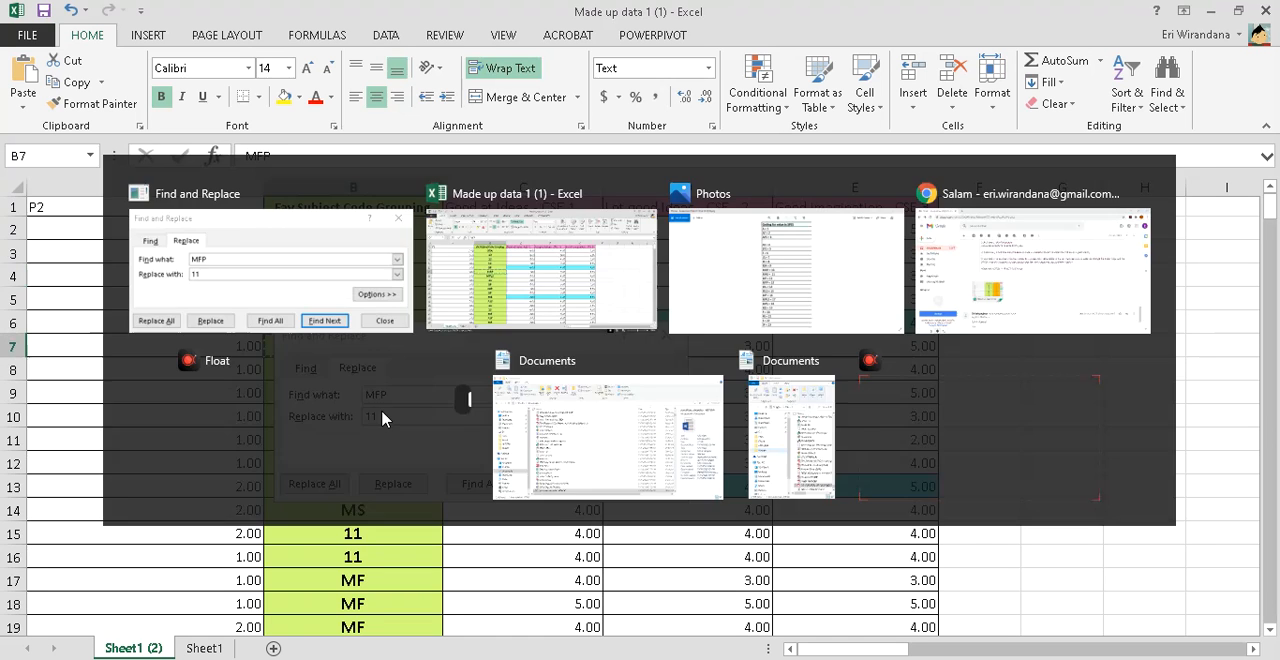
key("alt+Tab")
key("alt+Tab")
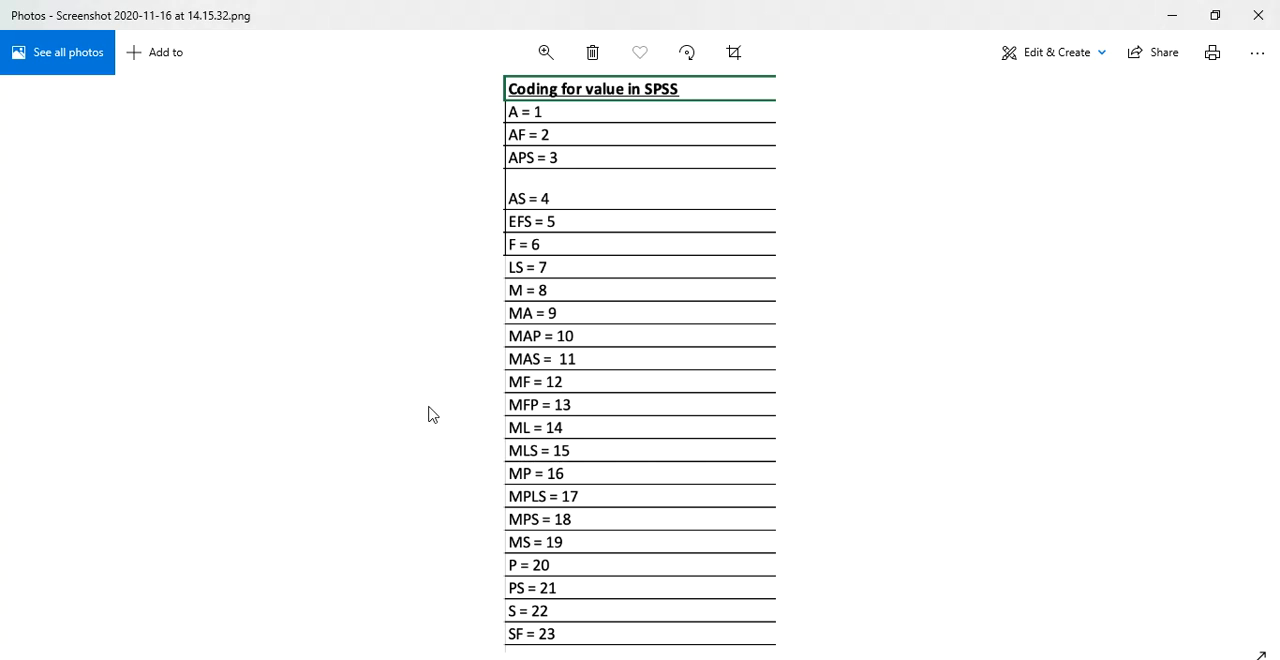
key("alt+Tab")
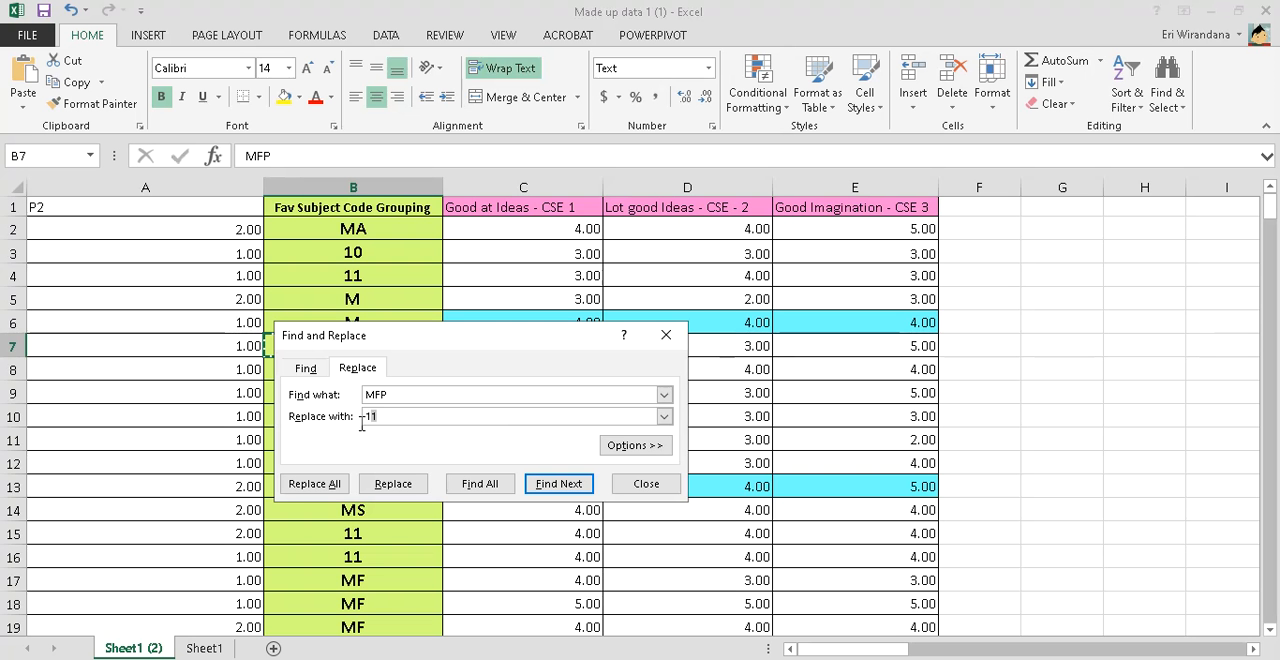
type("13")
left_click(329, 485)
left_click(634, 478)
left_click(634, 484)
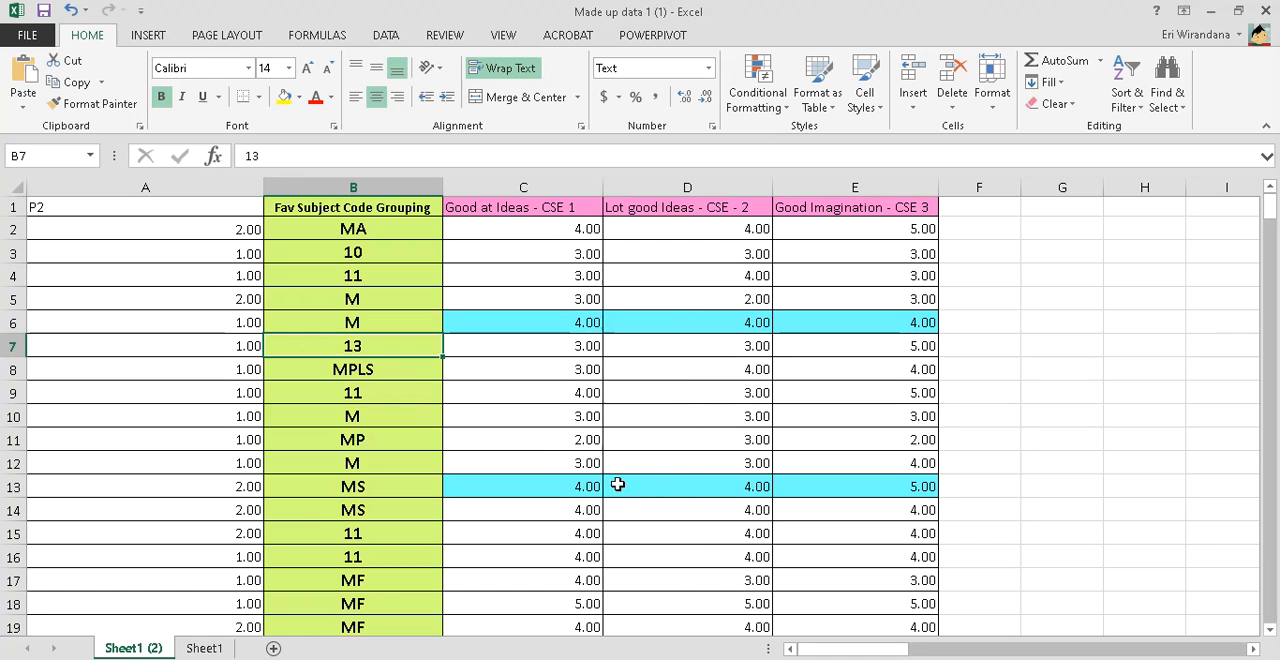
Replace every "MPLS" with 17, copying the search term from cell B8 and checking the code in the Photos coding list
key("ctrl+c")
left_click(408, 369)
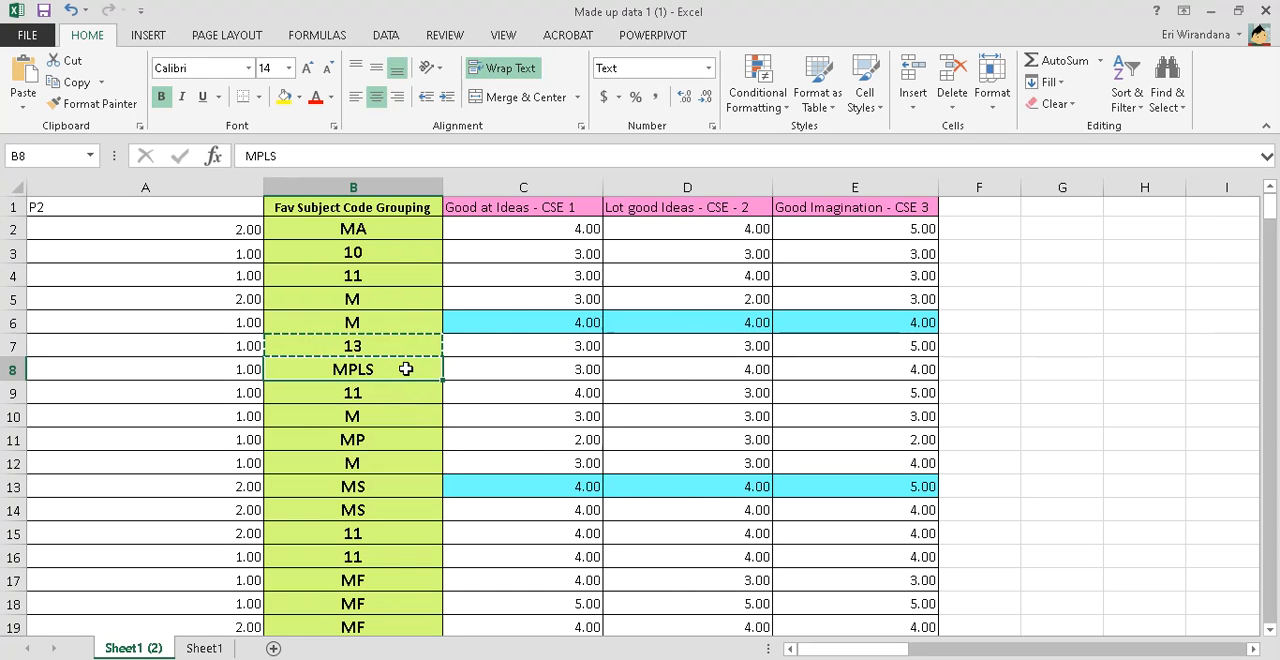
key("ctrl+c")
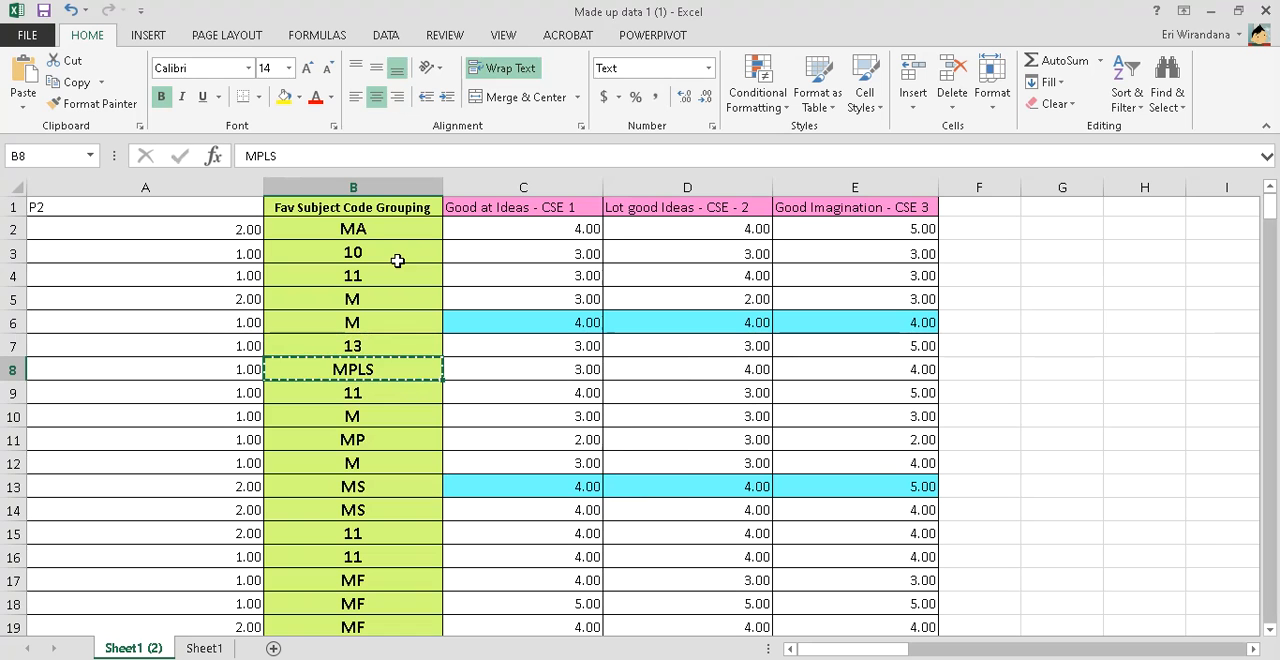
key("ctrl+f")
left_click(367, 396)
left_click_drag(366, 420, 411, 420)
key("alt+Tab")
key("alt+Tab")
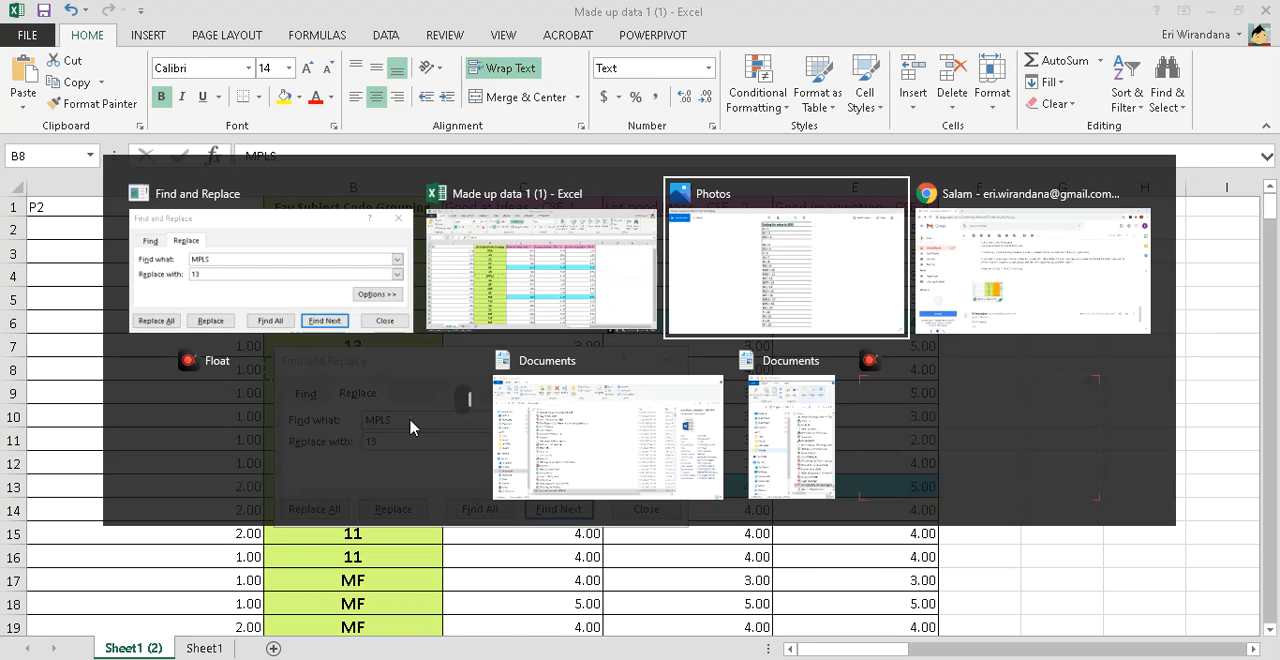
key("alt+Tab")
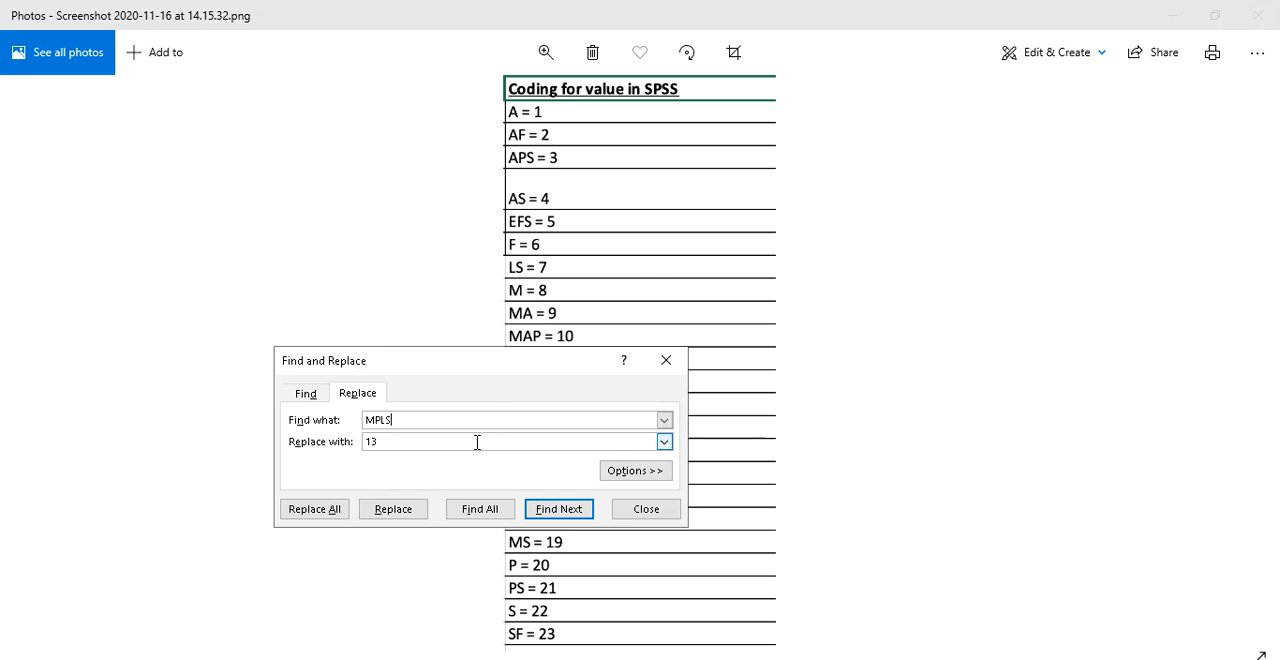
type("17")
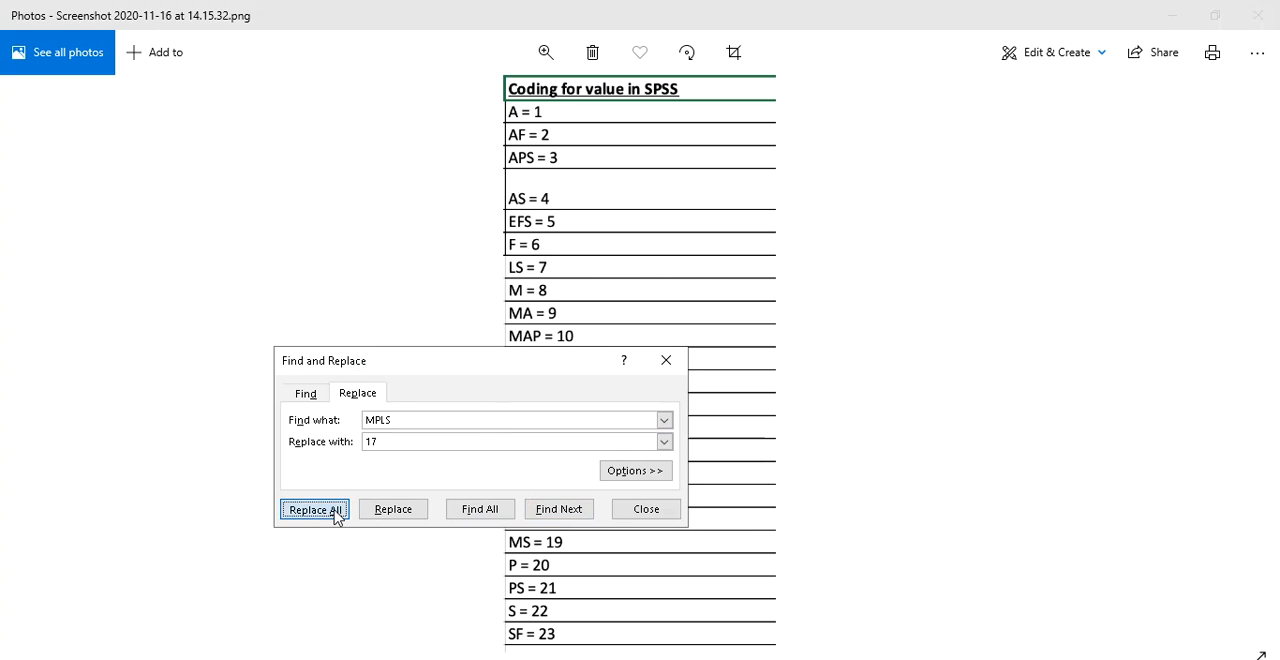
left_click(335, 512)
left_click(643, 399)
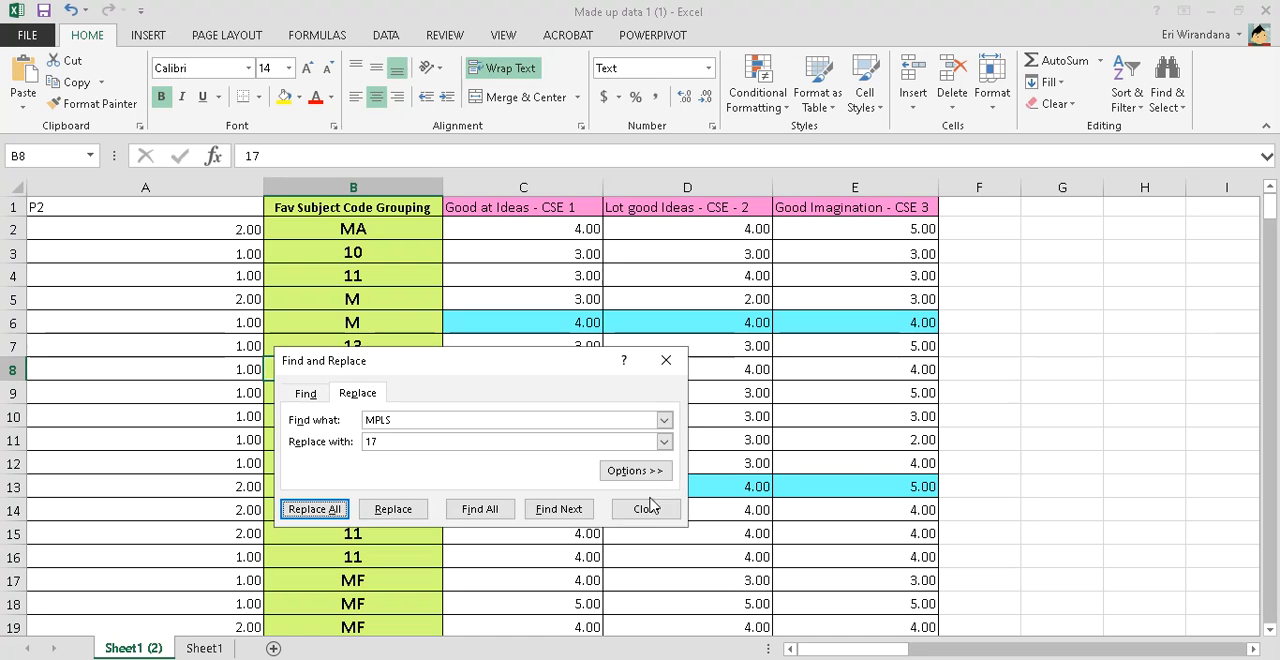
left_click(645, 508)
Check the remaining letter groupings in column B and replace every "MP" with 16, searching for cell B11's text
scroll(383, 435, "down", 5)
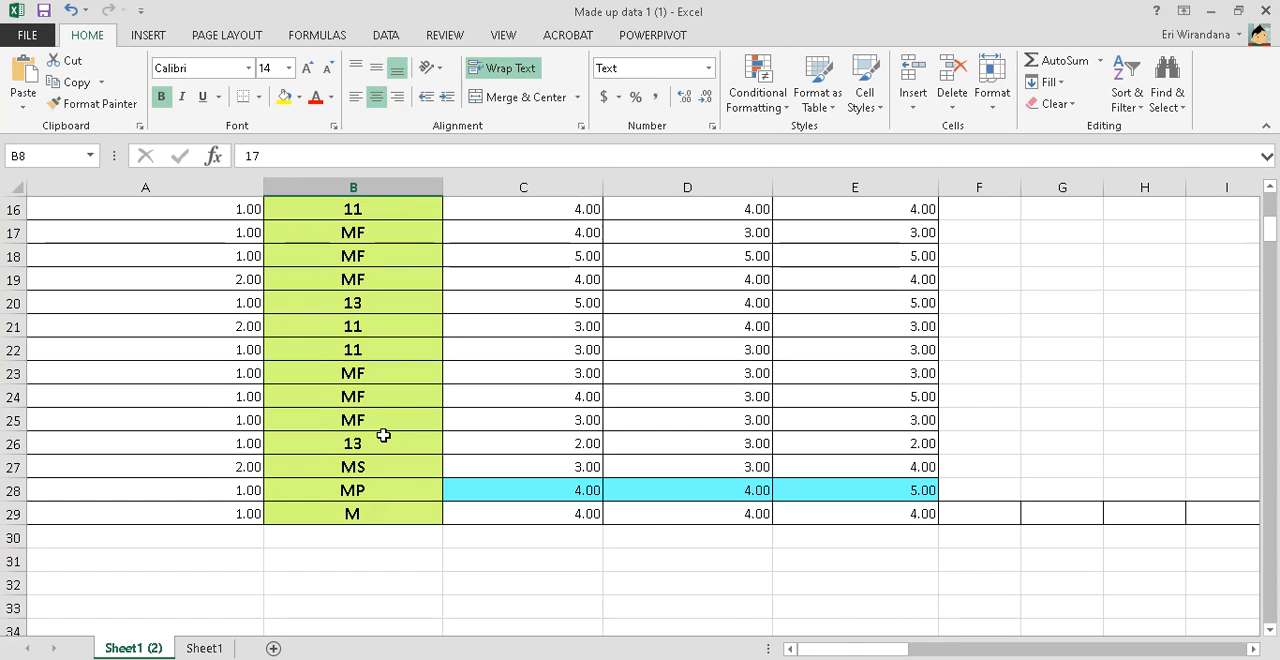
scroll(383, 435, "up", 5)
key("ctrl+c")
scroll(383, 435, "down", 4)
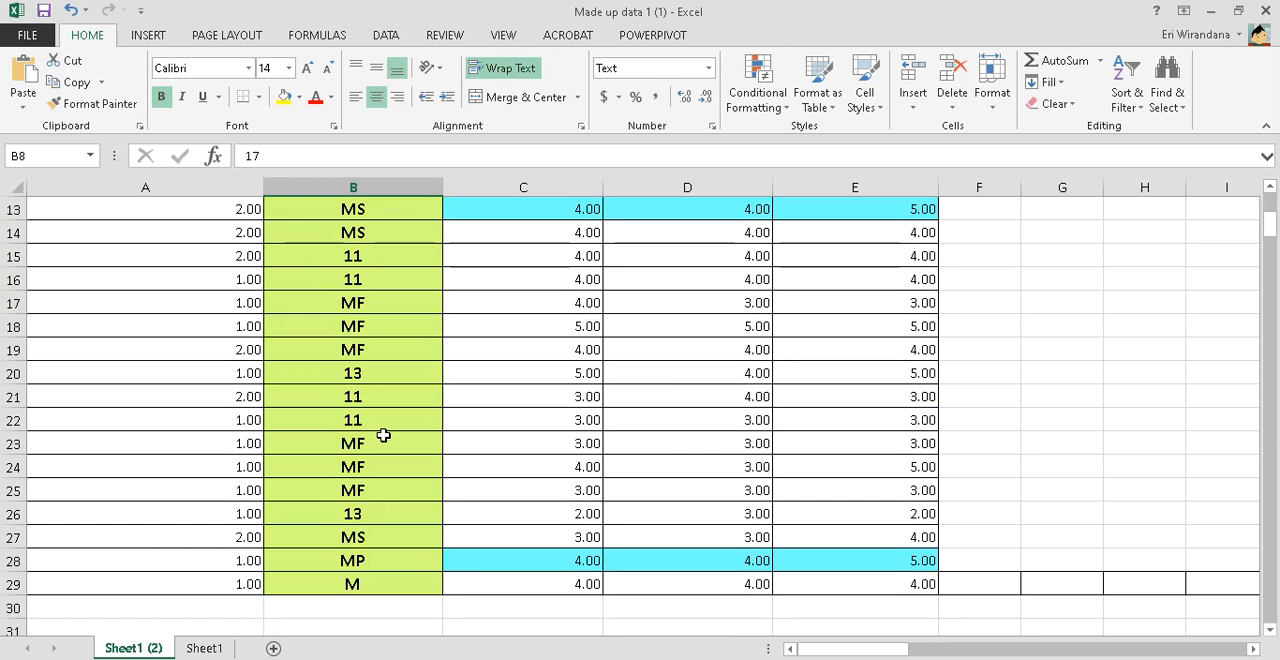
scroll(383, 435, "down", 1)
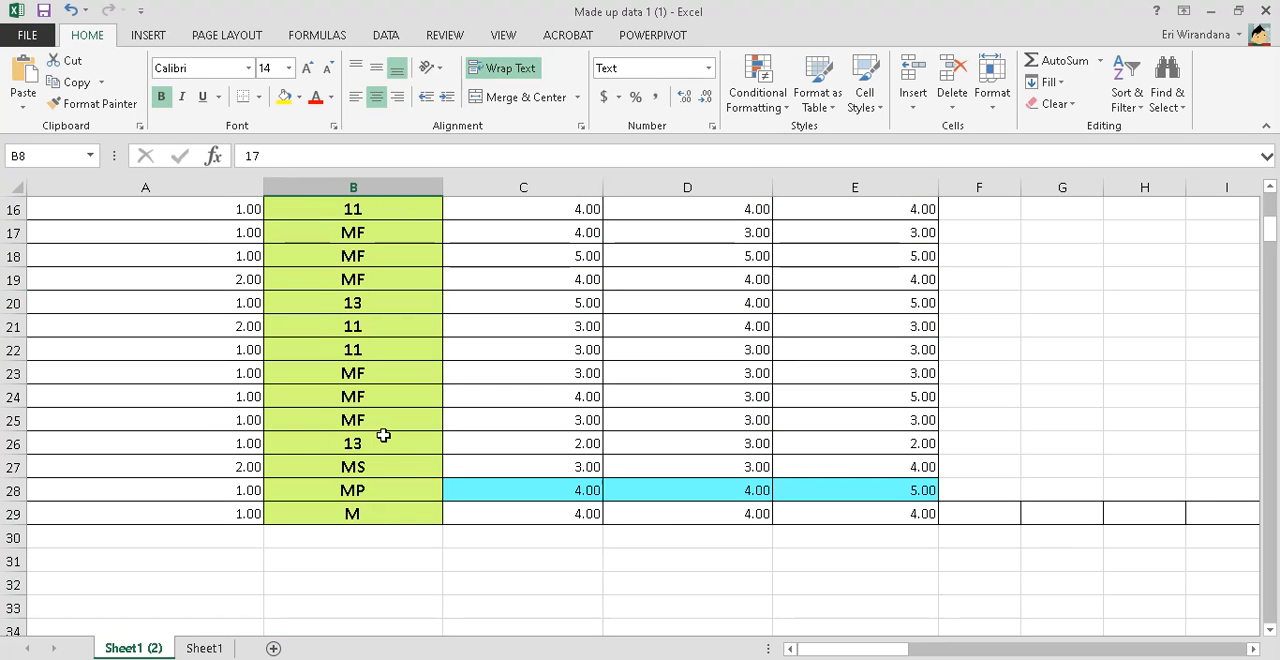
scroll(379, 470, "up", 3)
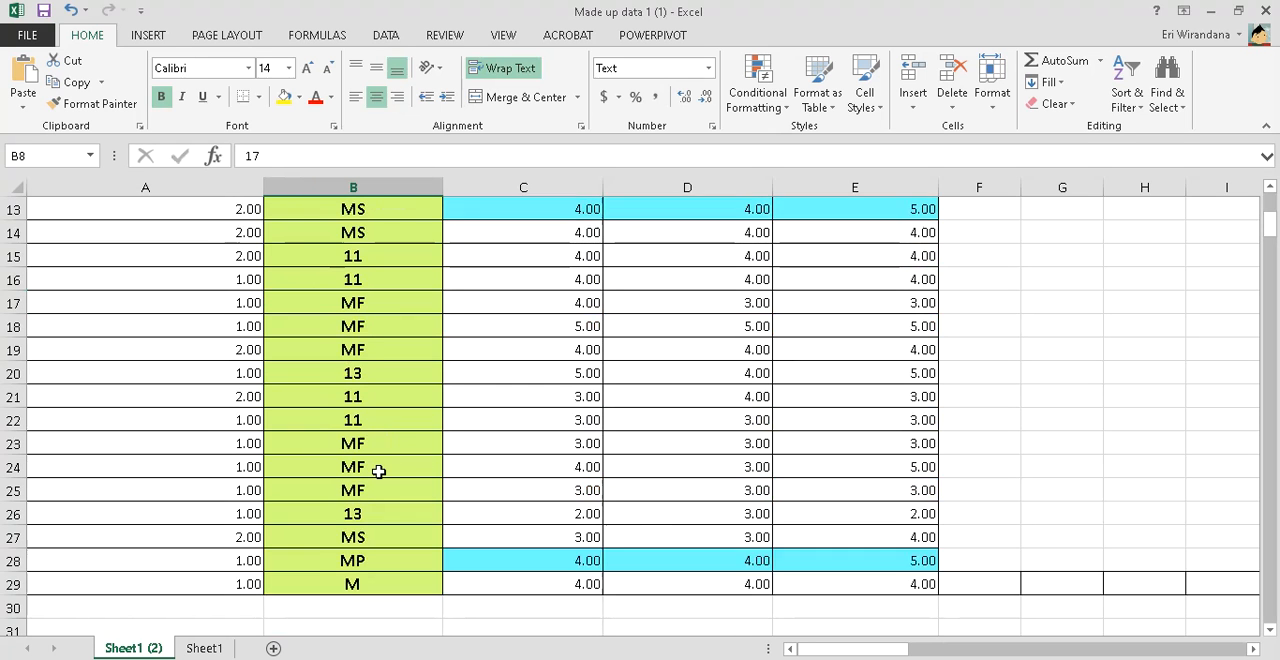
left_click(366, 302)
key("ctrl+c")
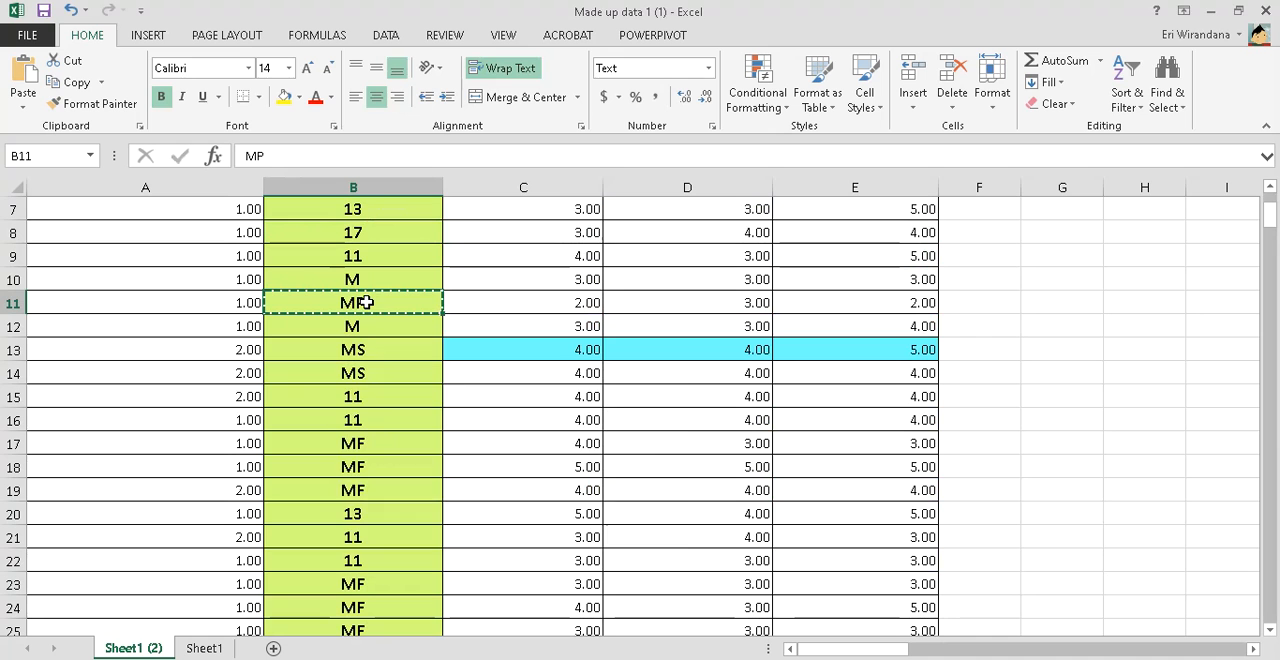
key("ctrl+f")
left_click(368, 418)
left_click_drag(392, 445, 323, 443)
key("ctrl+v")
key("alt+Tab")
key("alt+Tab")
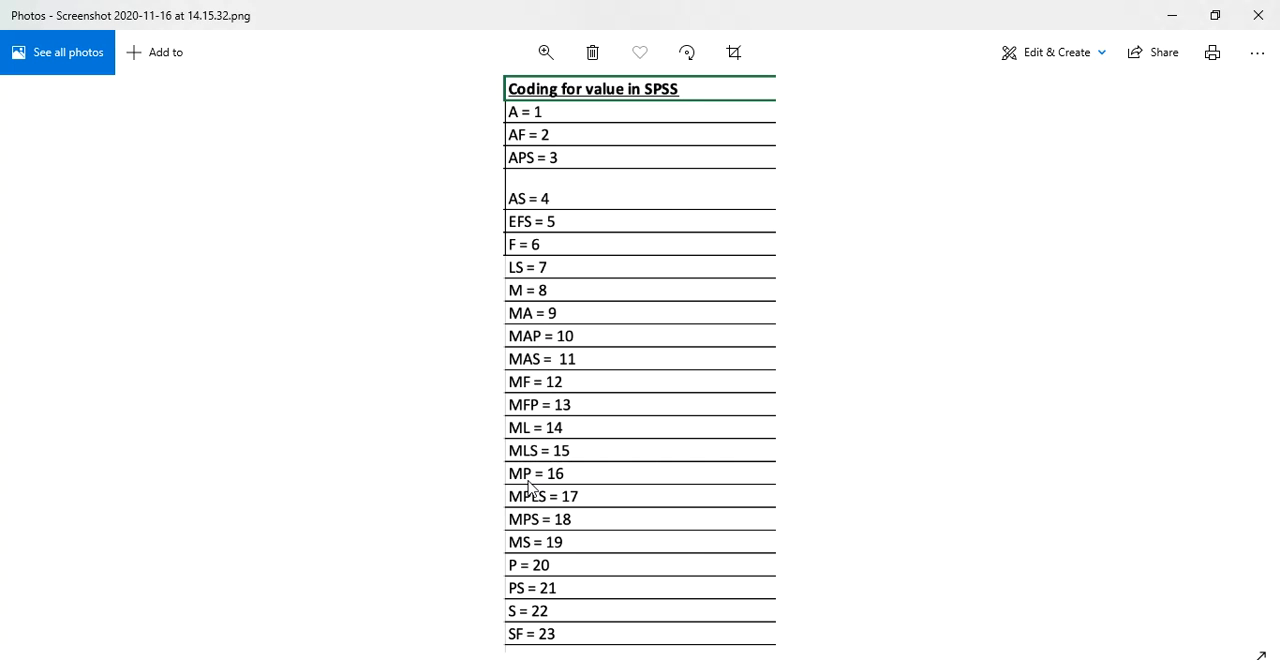
key("alt+Tab")
key("Tab")
type("16")
left_click(315, 534)
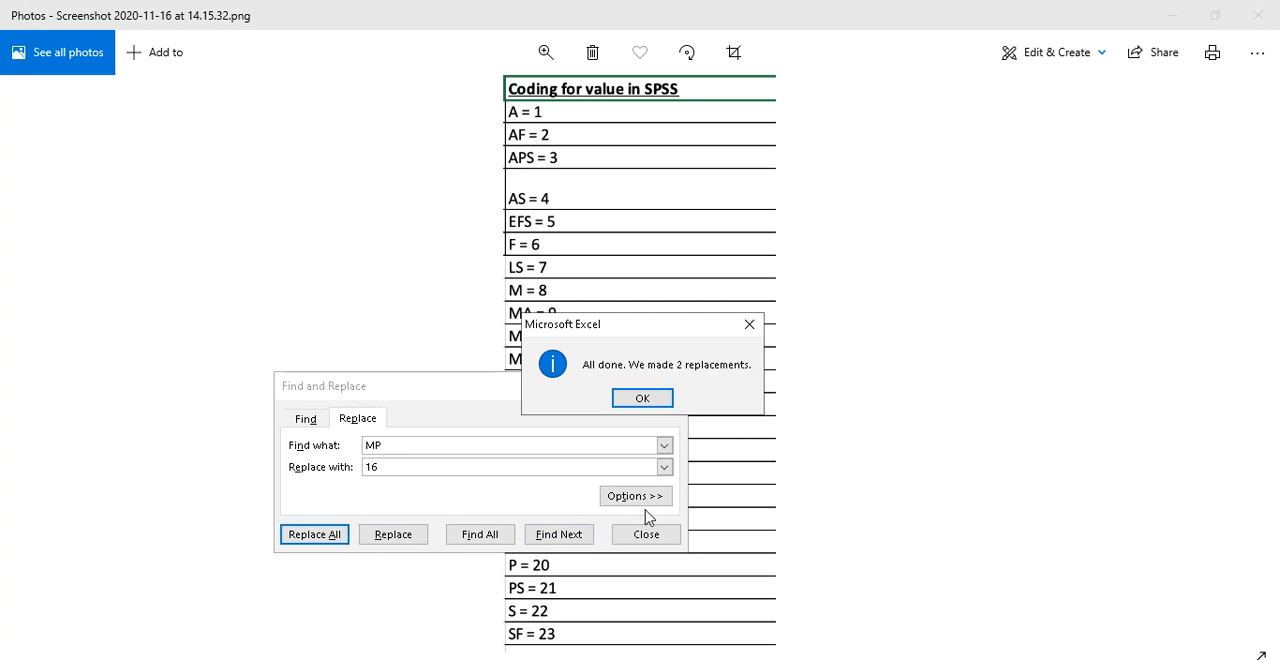
left_click(638, 398)
left_click(648, 534)
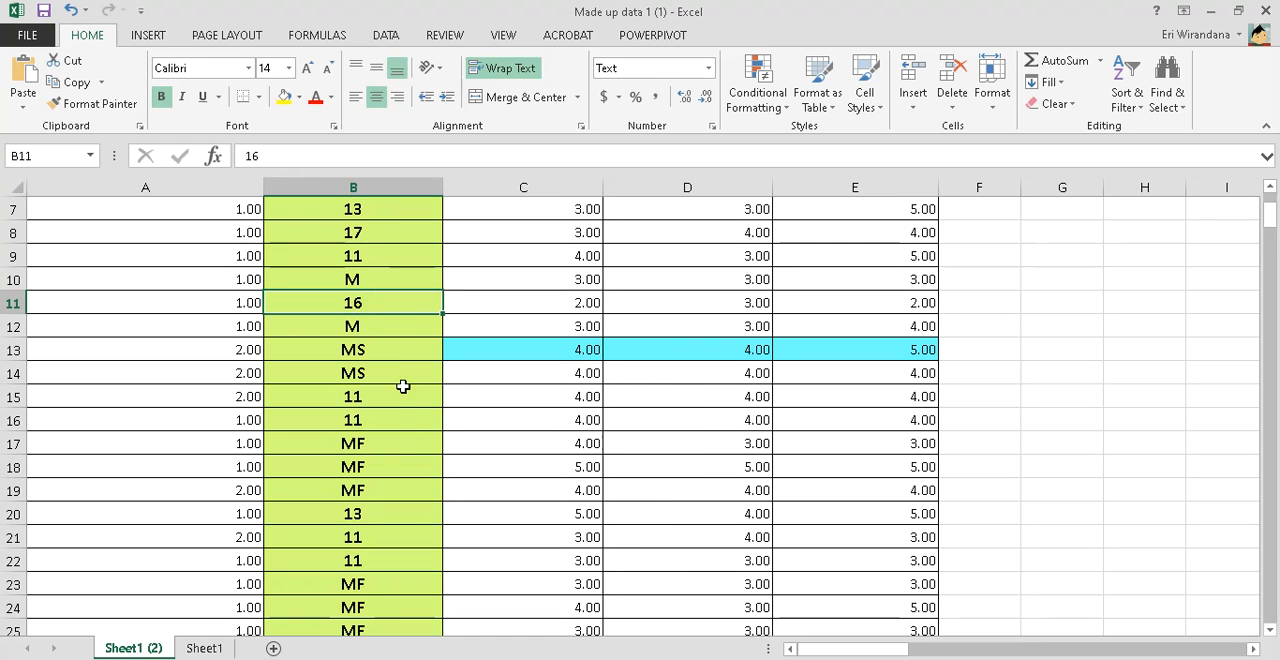
Replace every "MS" with 19, using cell B13's text as the search term and the Photos coding list for the code
key("ctrl+c")
left_click(404, 341)
key("ctrl+c")
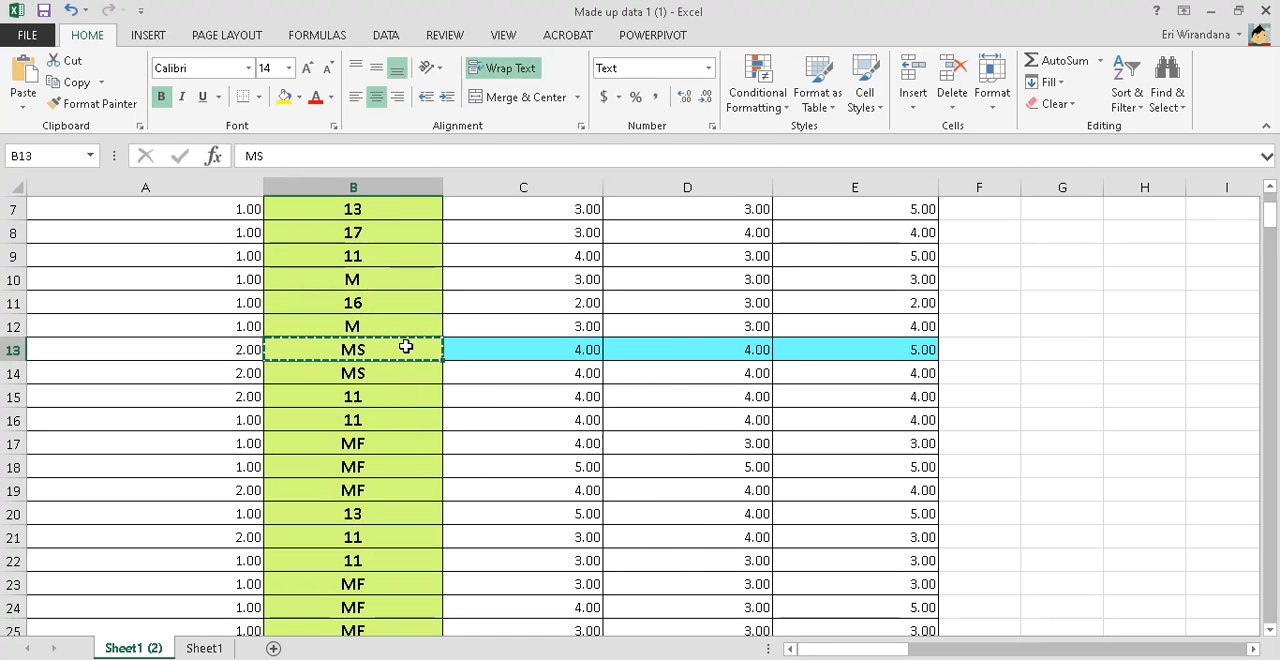
key("ctrl+f")
left_click(372, 444)
double_click(404, 468)
key("ctrl+v")
left_click_drag(384, 490, 343, 494)
key("alt+Tab")
key("alt+Tab")
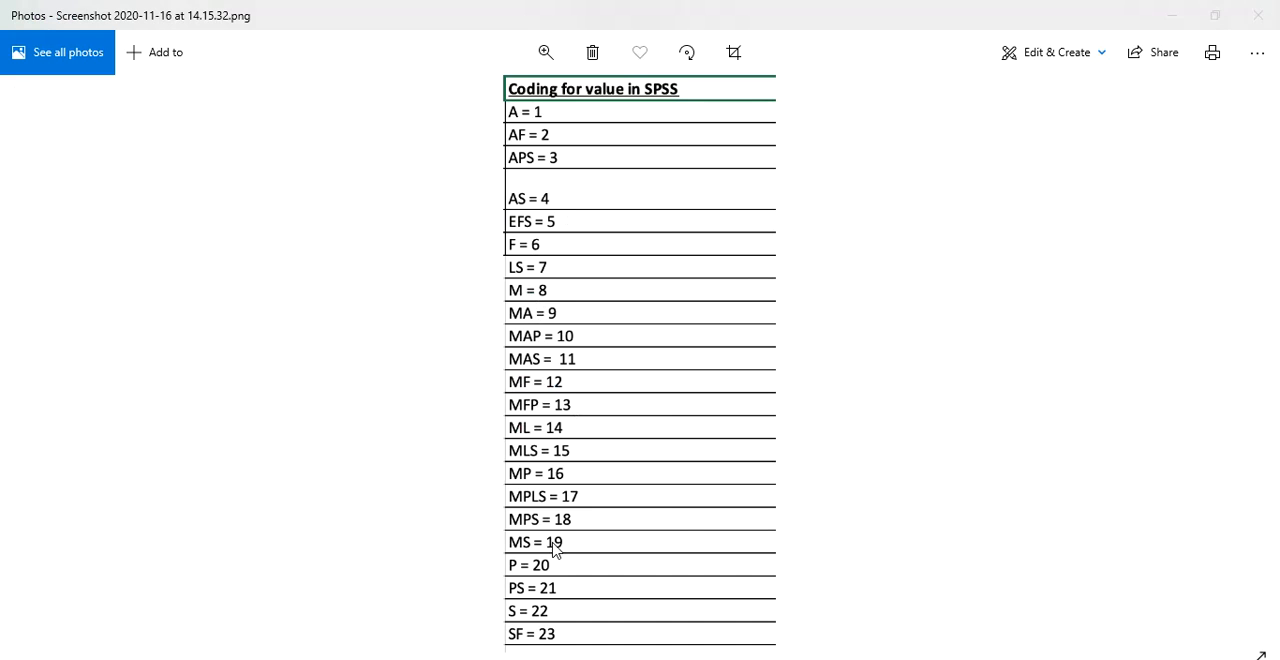
key("alt+Tab")
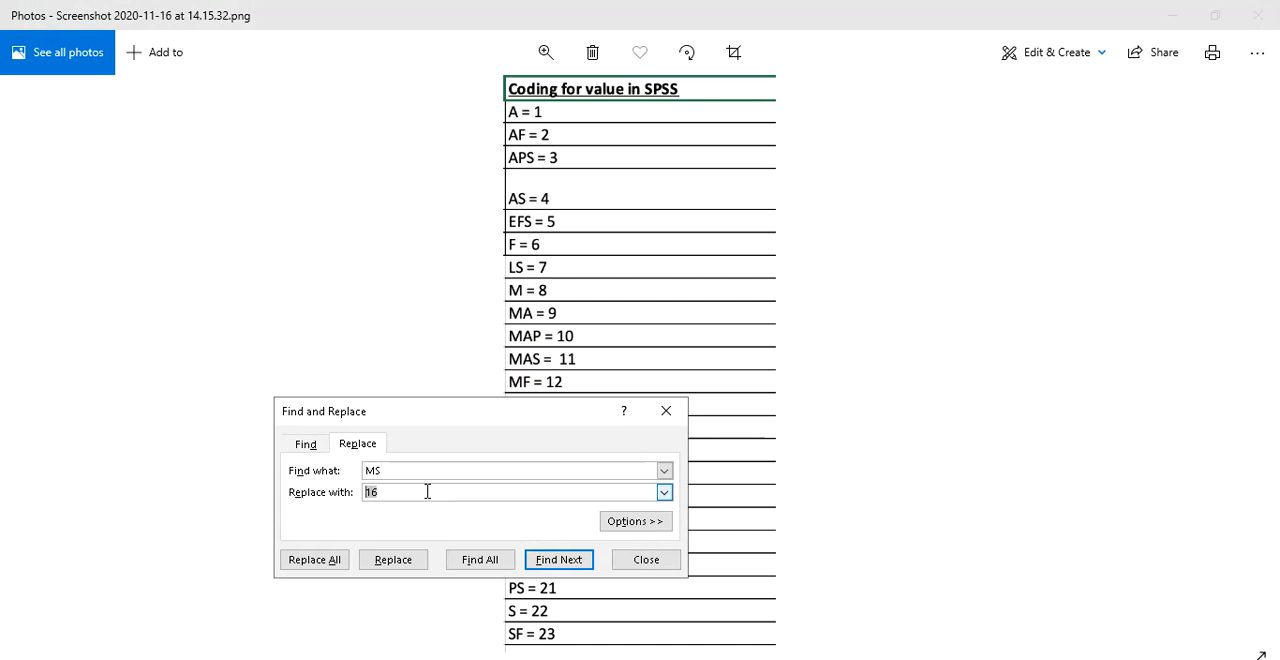
left_click(318, 560)
left_click(660, 399)
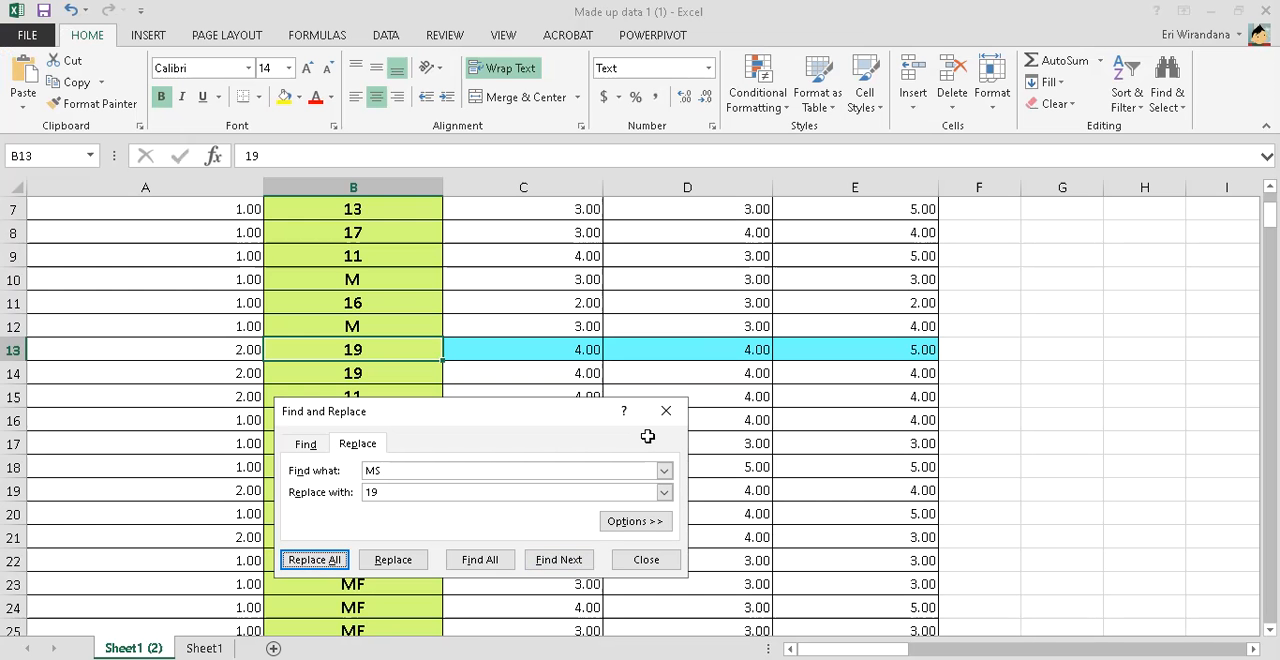
left_click(646, 559)
Replace every "MF" with 12, using cell B17's text as the search term and the Photos coding list for the code
key("ctrl+c")
left_click(401, 441)
key("ctrl+c")
key("ctrl+f")
left_click(357, 468)
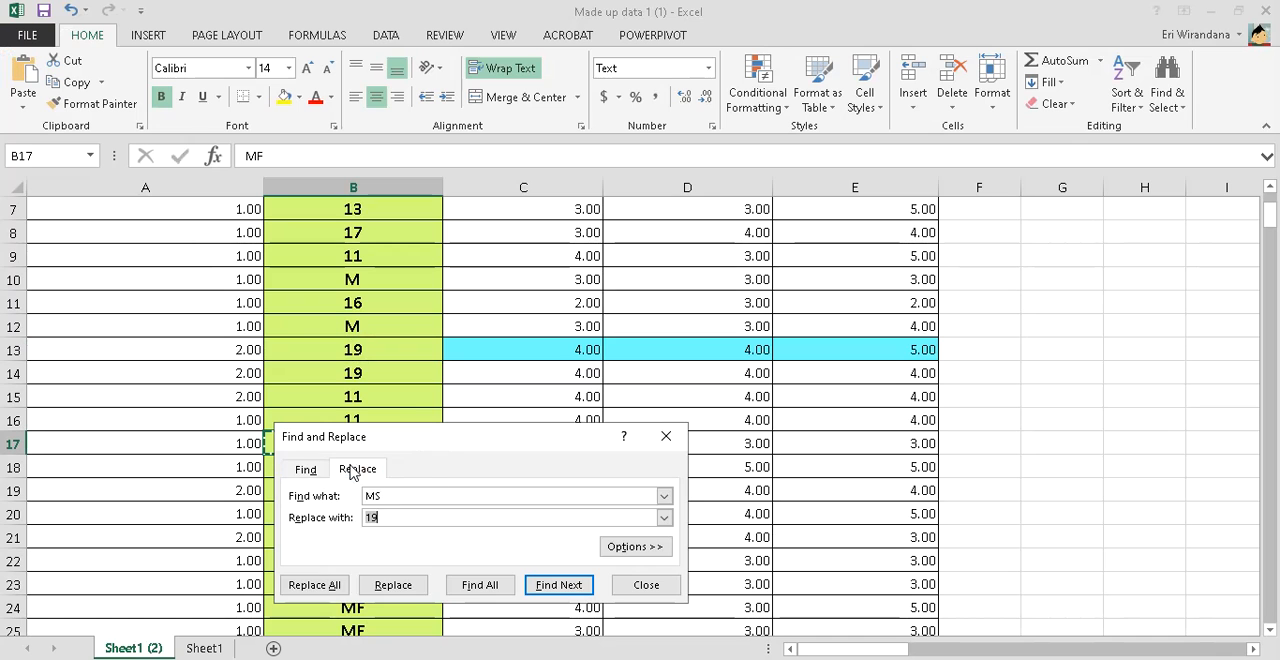
key("alt+Tab")
key("alt+Tab")
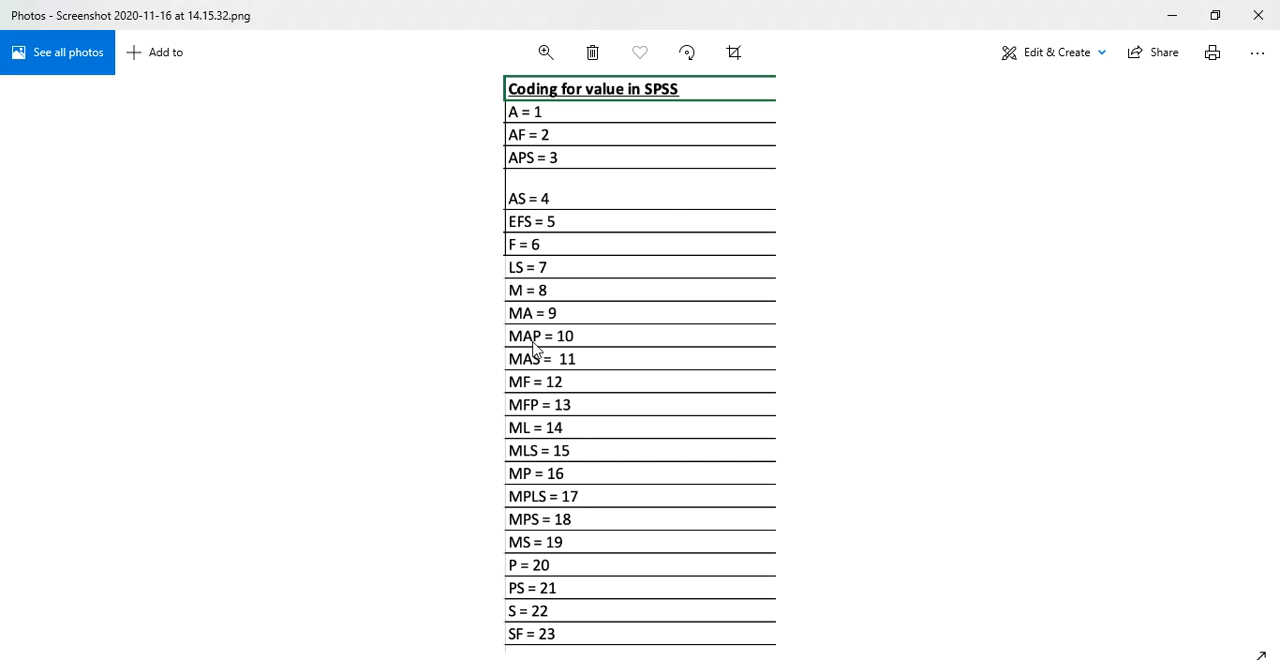
key("alt+Tab")
double_click(370, 517)
type("12")
left_click(318, 584)
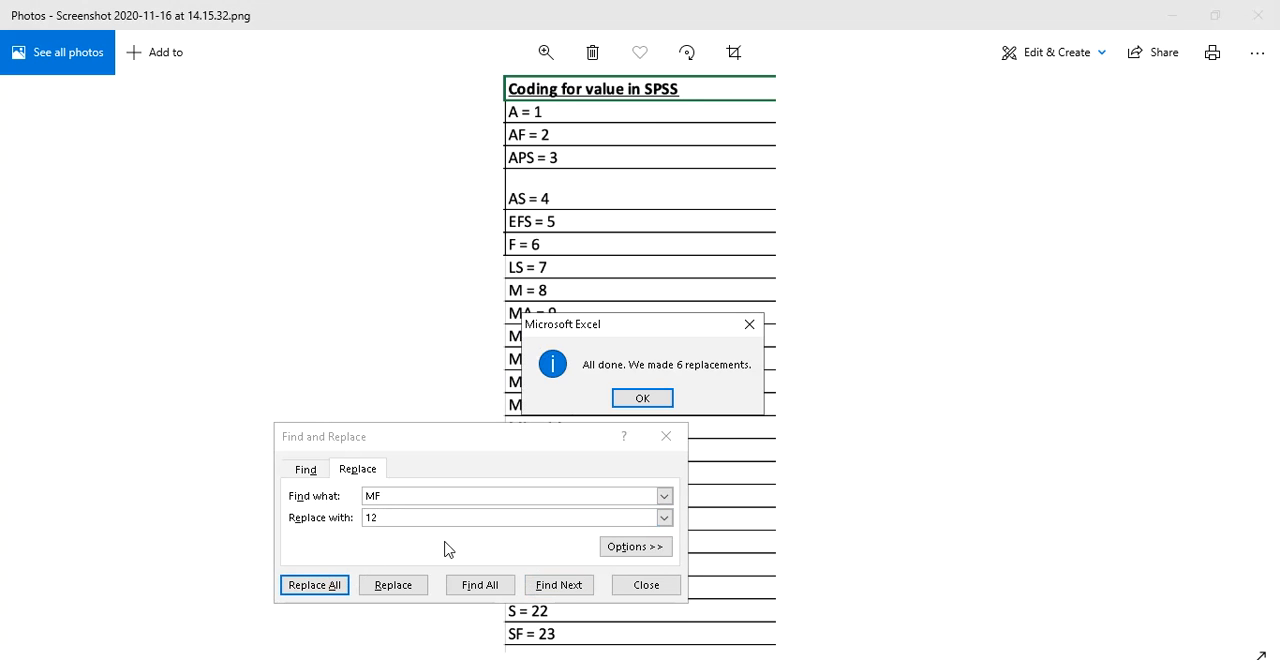
left_click(640, 399)
left_click(636, 582)
Replace every "MA" in the sheet with 9, using cell B2's text as the search term and the Photos coding list for the code
key("ctrl+c")
scroll(430, 458, "down", 3)
scroll(392, 505, "up", 5)
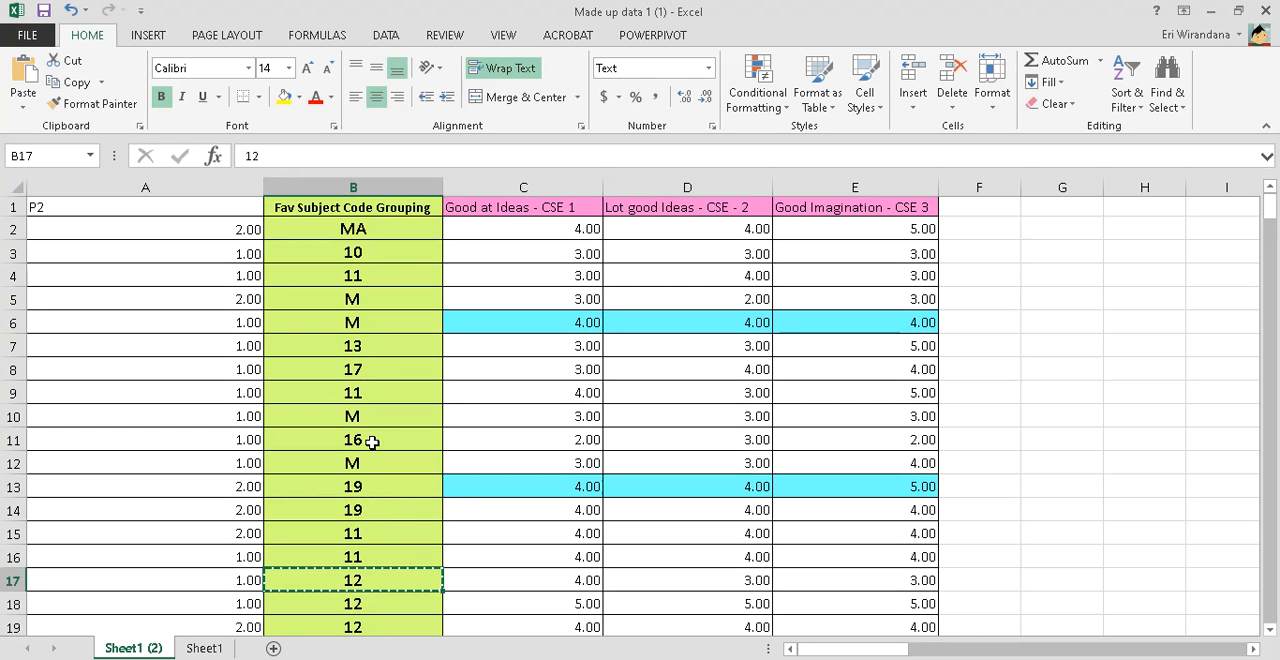
left_click(380, 230)
key("ctrl+c")
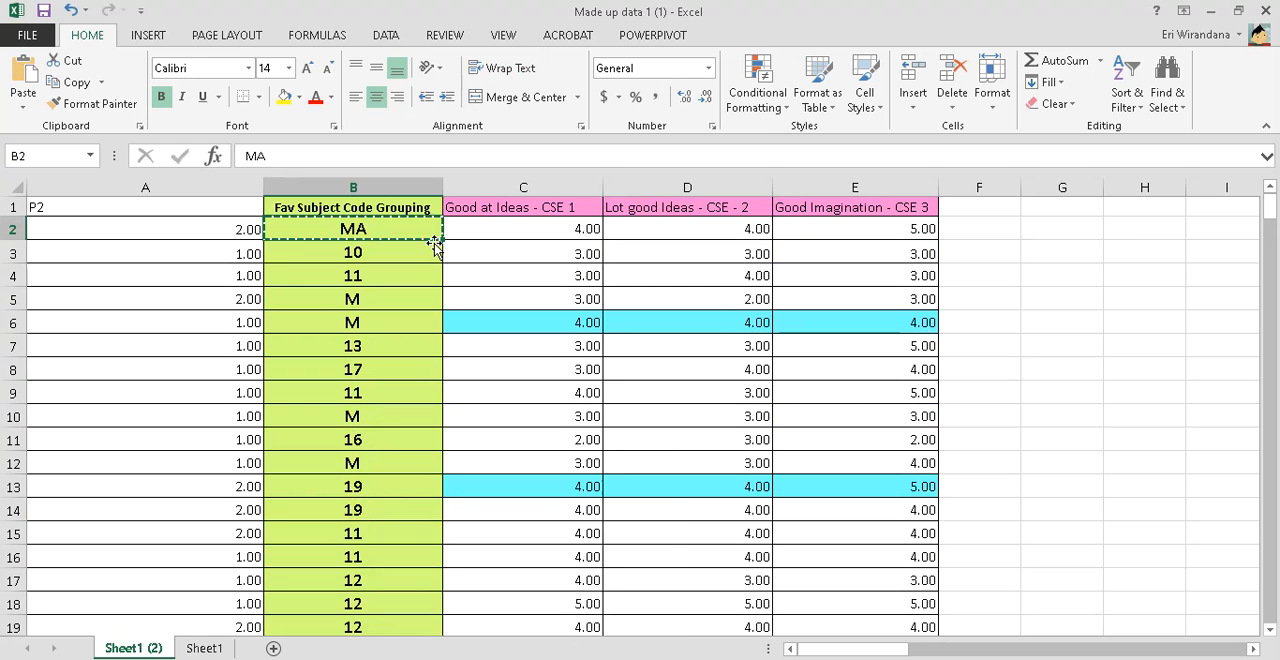
key("ctrl+f")
left_click(371, 494)
left_click_drag(405, 522, 350, 524)
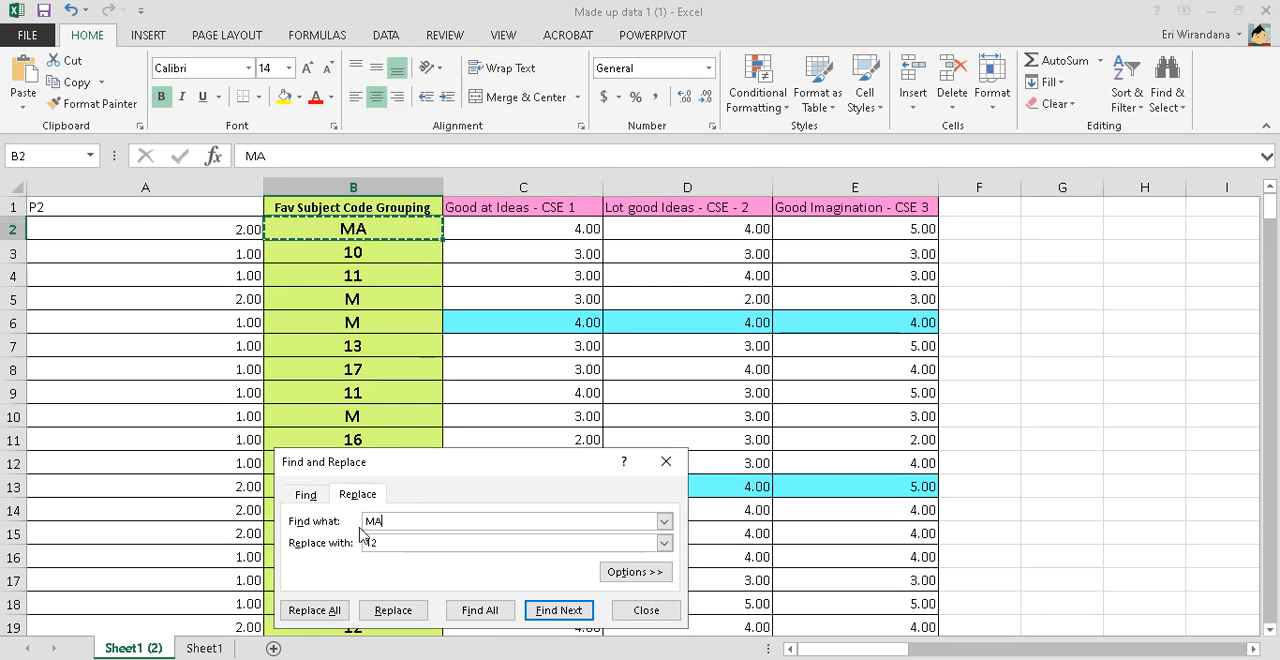
key("ctrl+v")
key("alt+Tab")
key("alt+Tab")
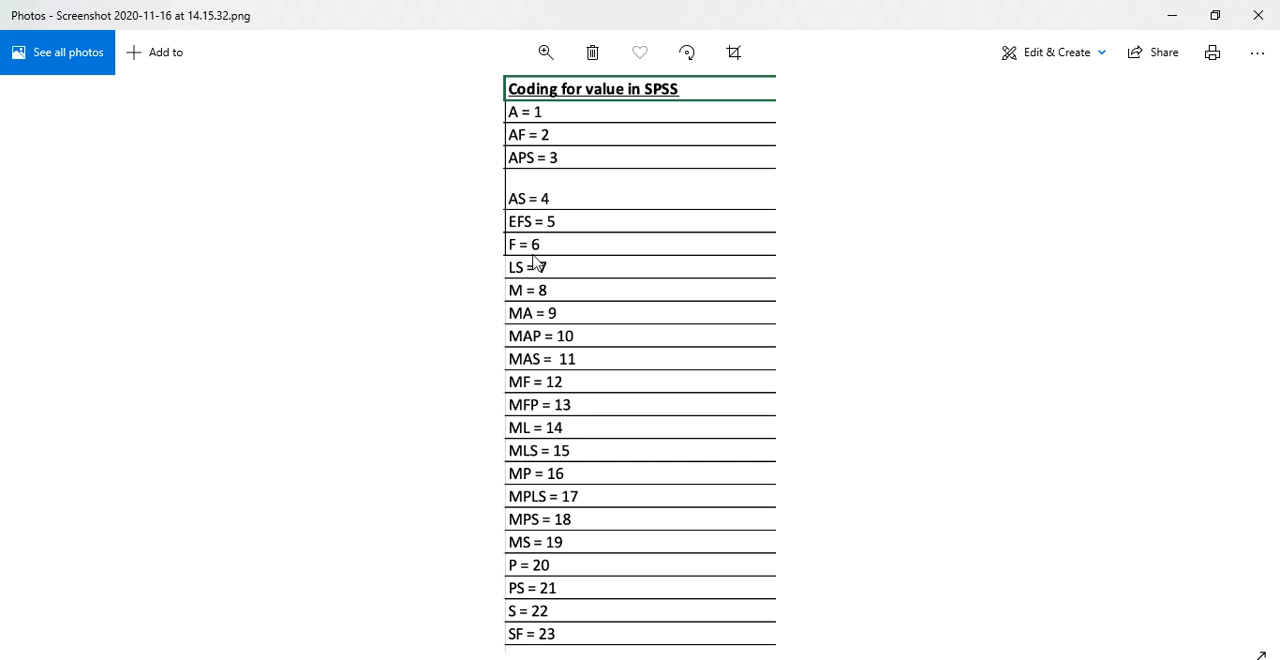
key("alt+Tab")
left_click(377, 540)
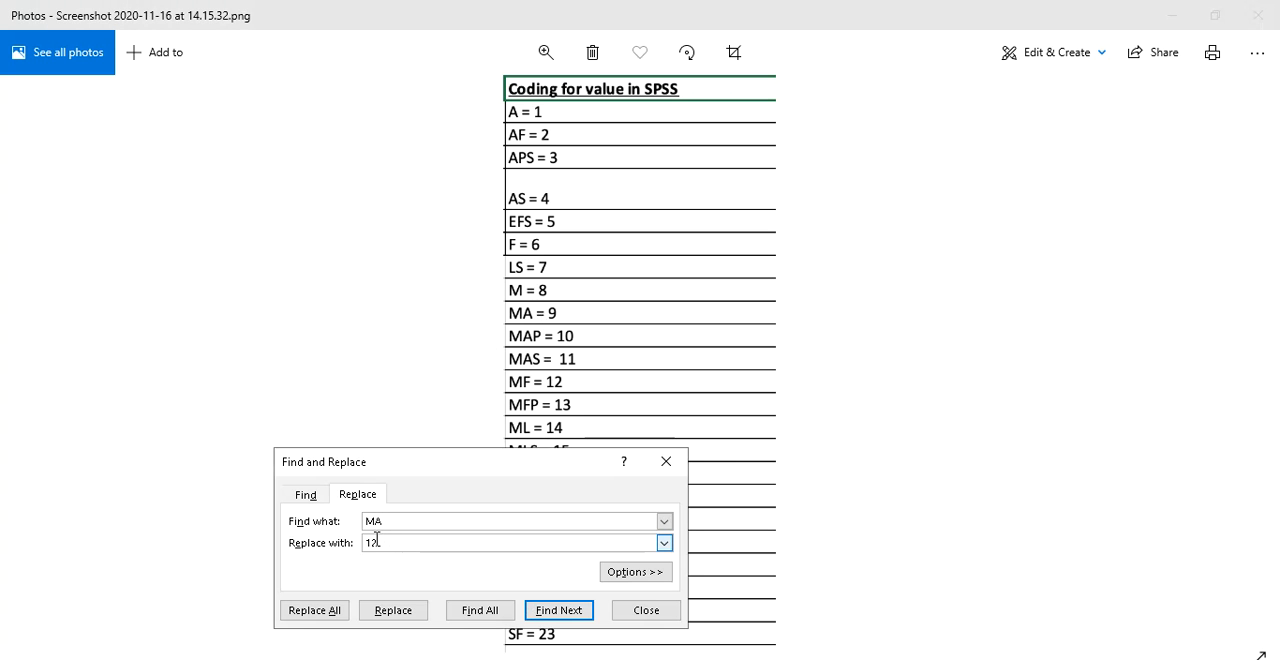
left_click(343, 608)
left_click(655, 398)
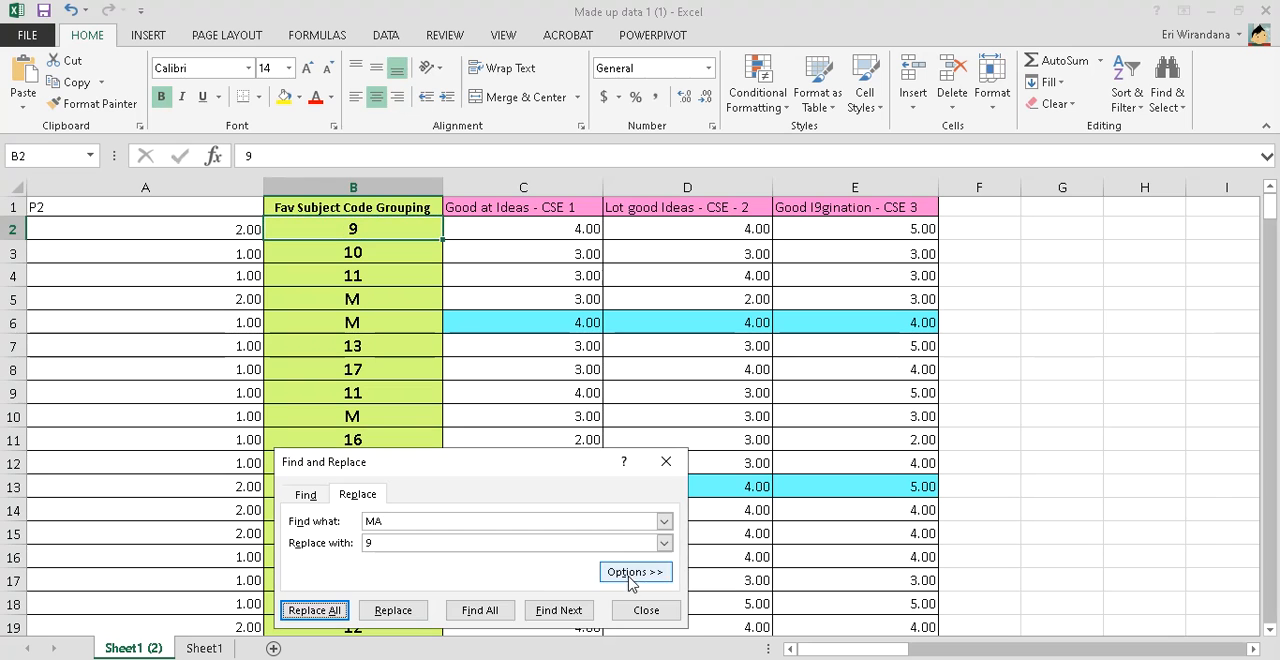
left_click(644, 608)
Replace every "M" in the sheet with 8, using cell B5's text as the search term and the Photos coding list for the code
key("ctrl+c")
left_click(391, 302)
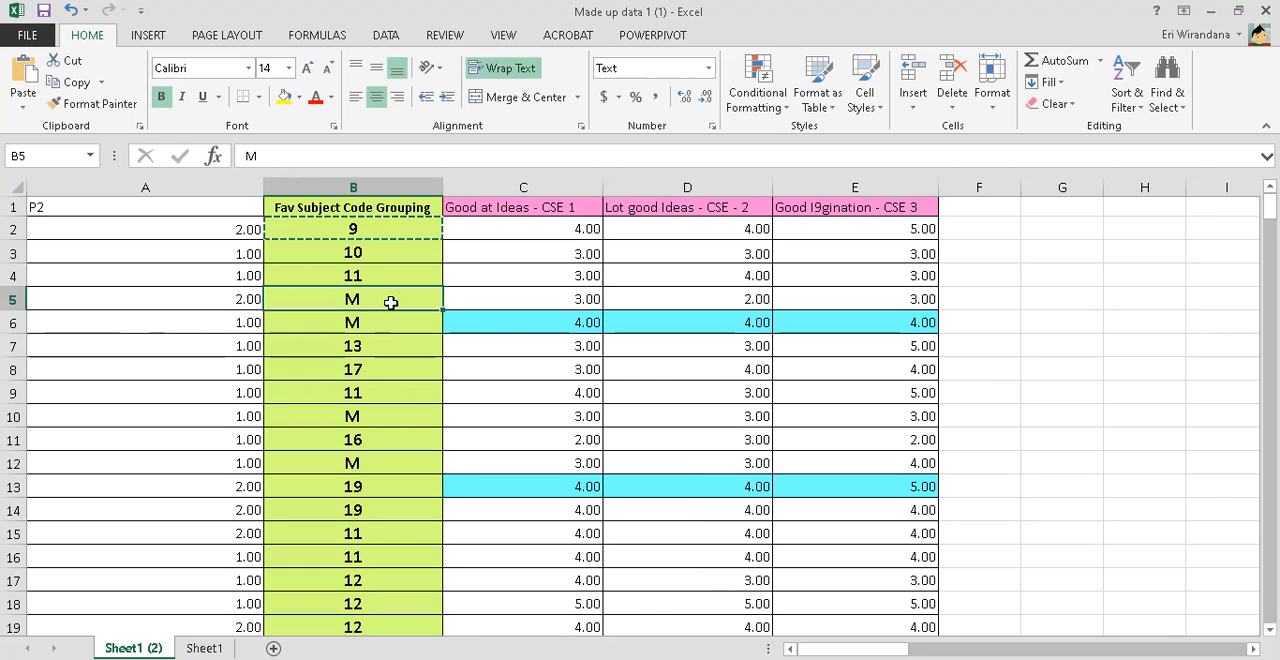
scroll(391, 302, "down", 4)
key("alt+Tab")
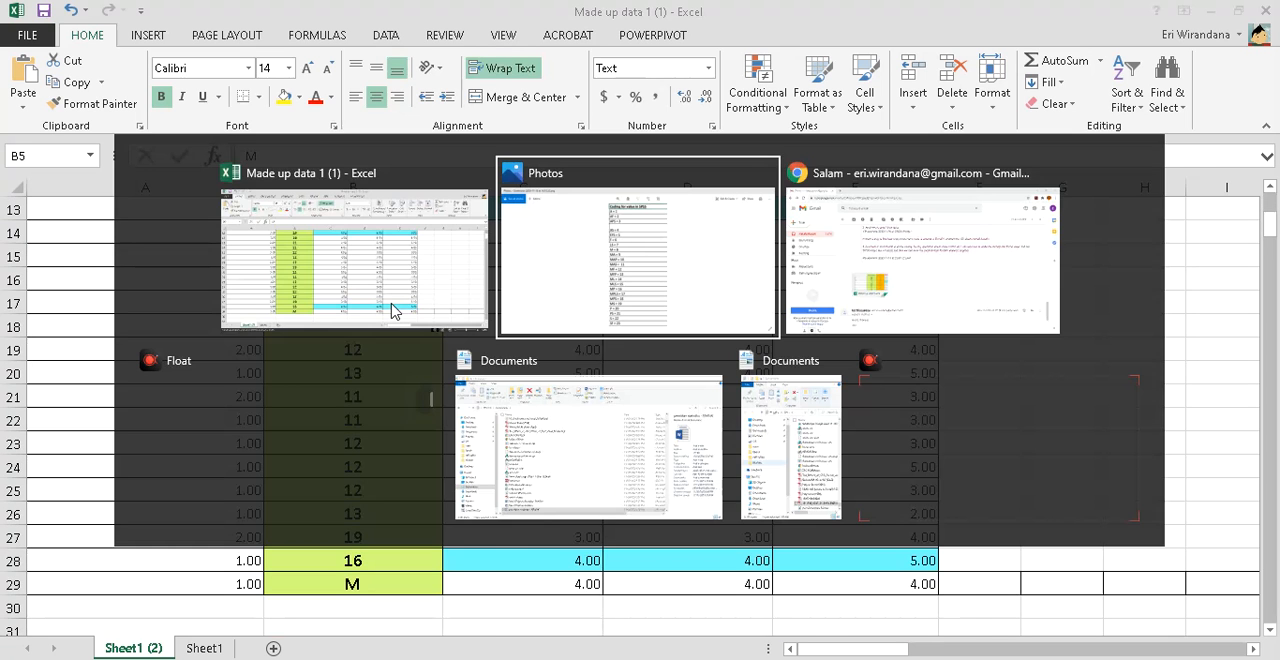
key("alt+Tab")
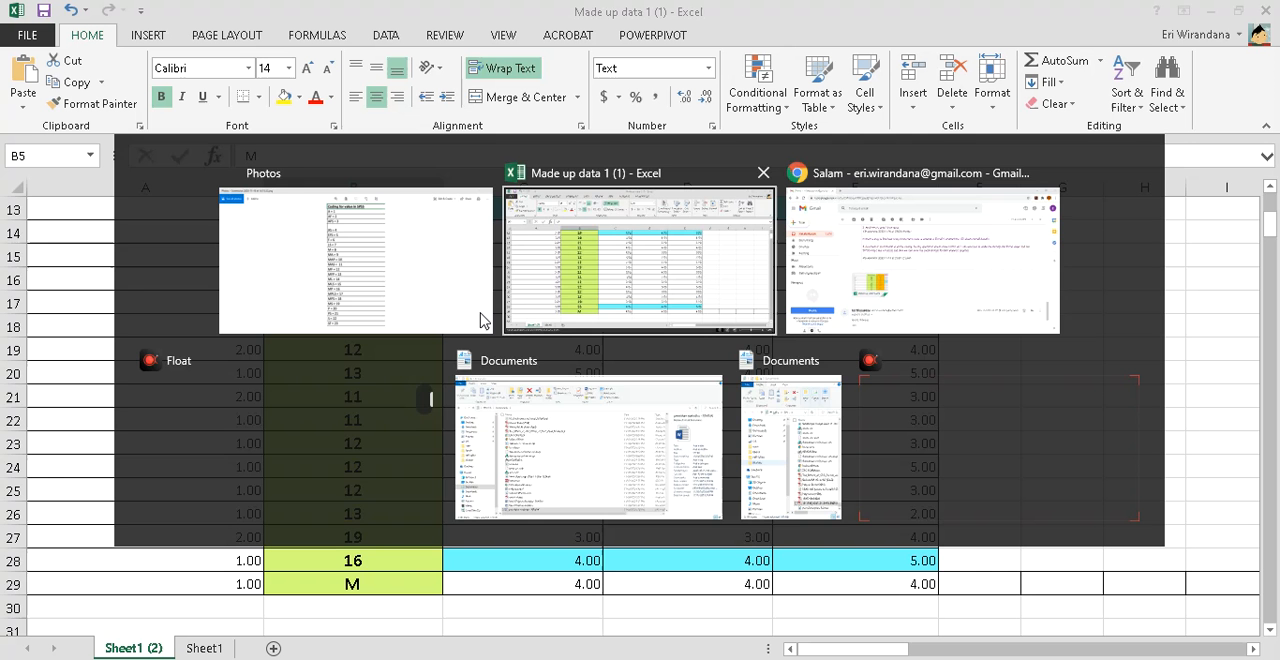
scroll(454, 332, "up", 4)
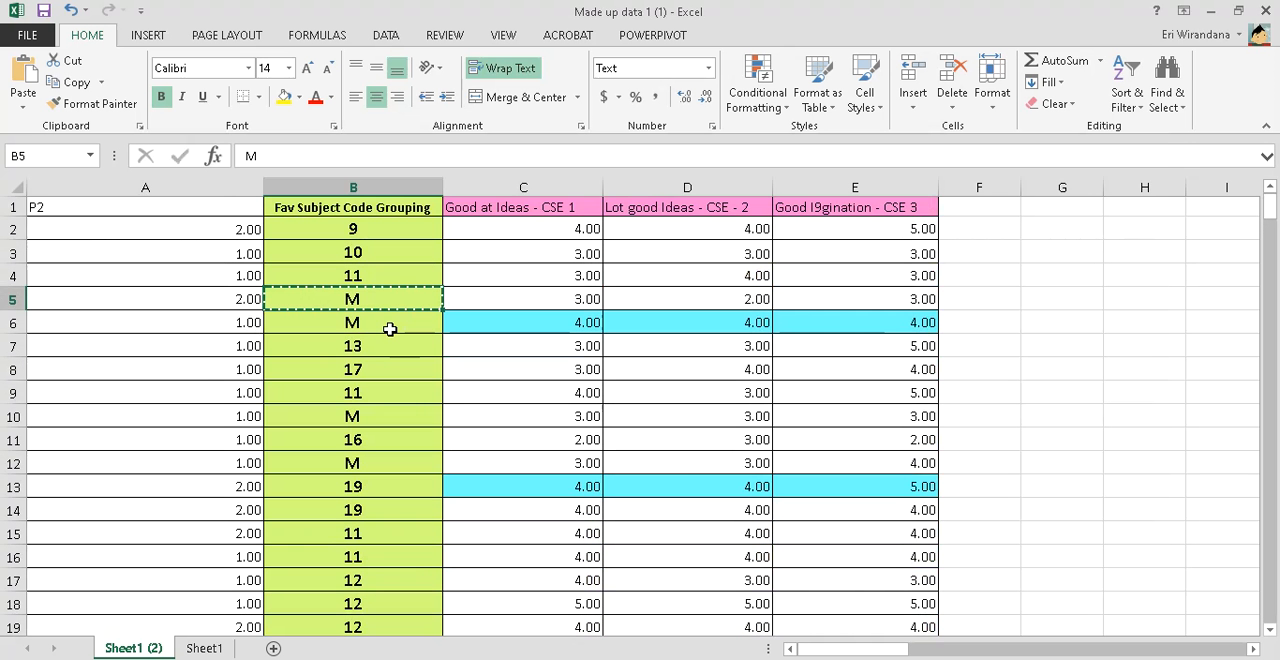
key("ctrl+f")
left_click(357, 519)
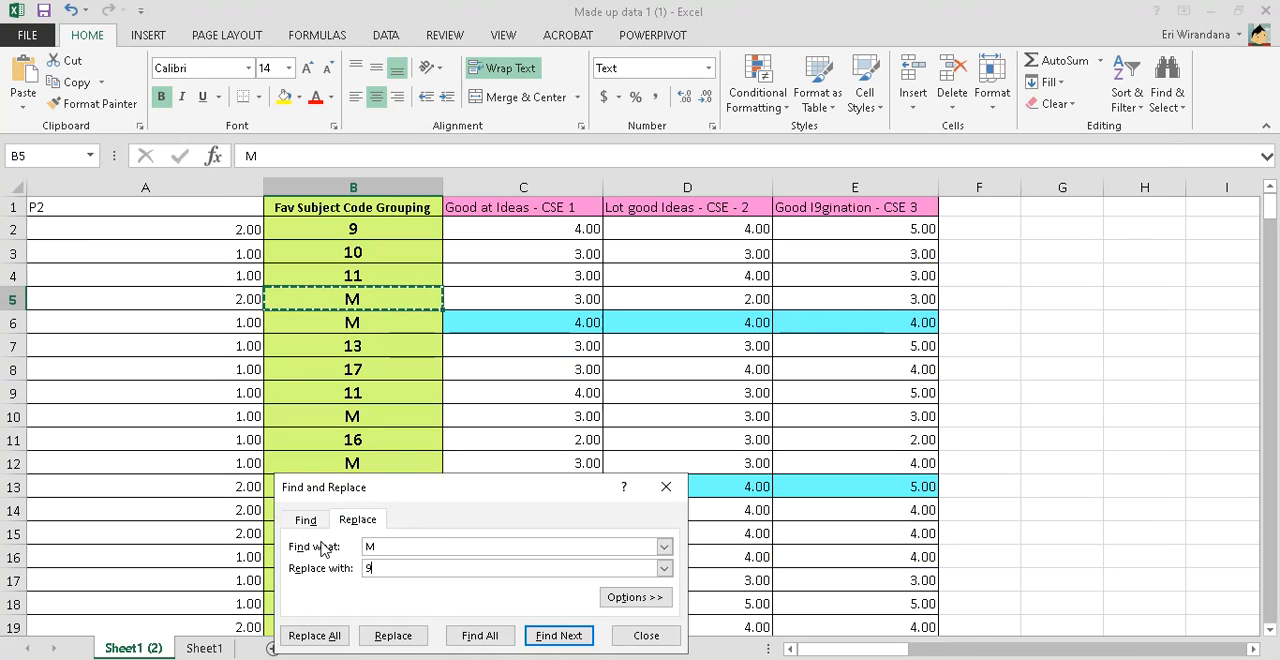
left_click(312, 635)
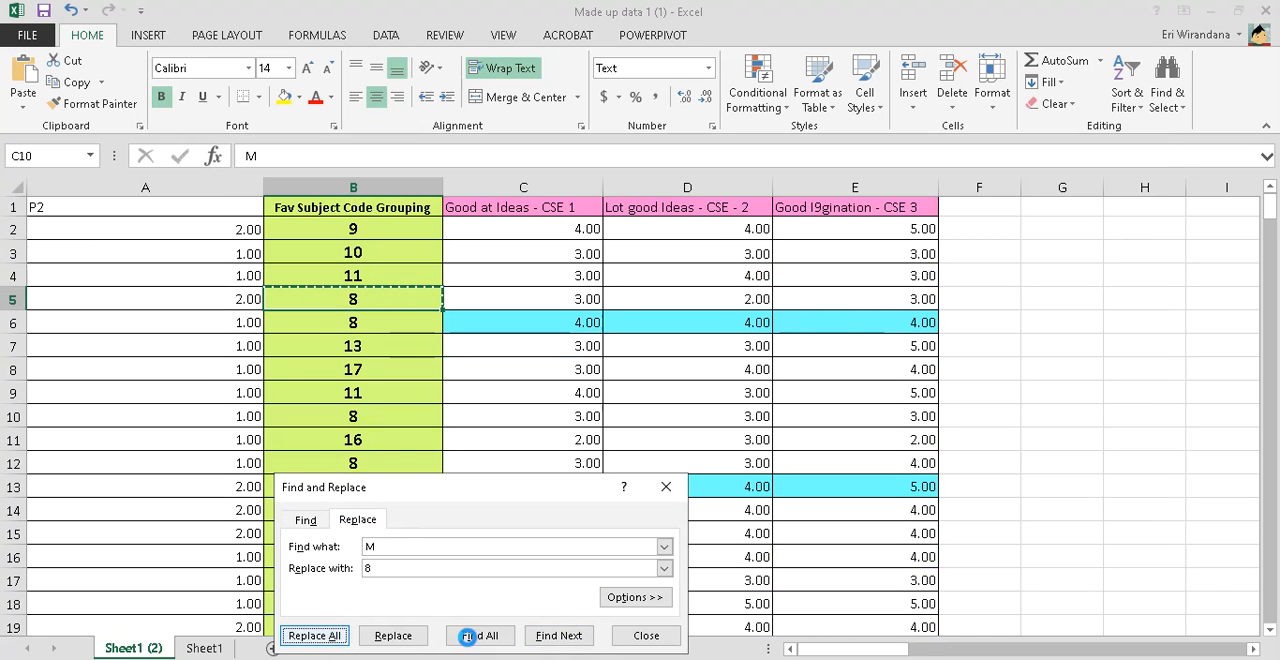
left_click(643, 399)
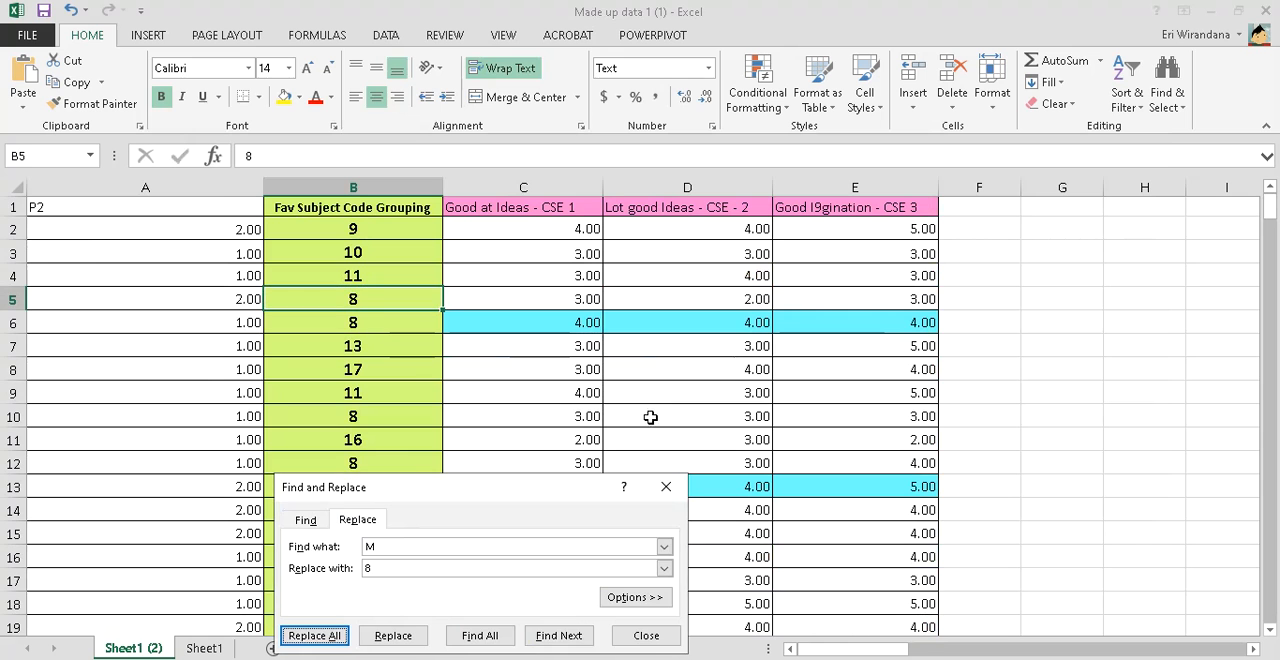
left_click(648, 635)
key("ctrl+c")
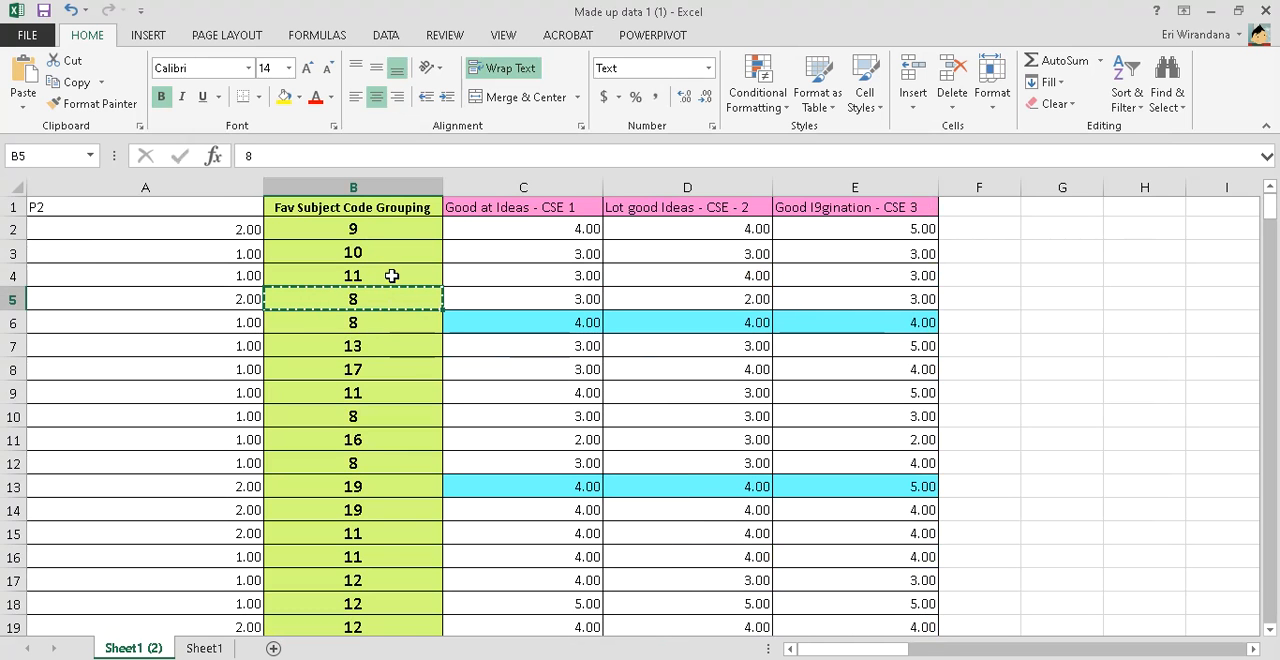
Format the favourite-subject codes in B2:B29 with the Number format
left_click(396, 233)
key("ctrl+shift+Down")
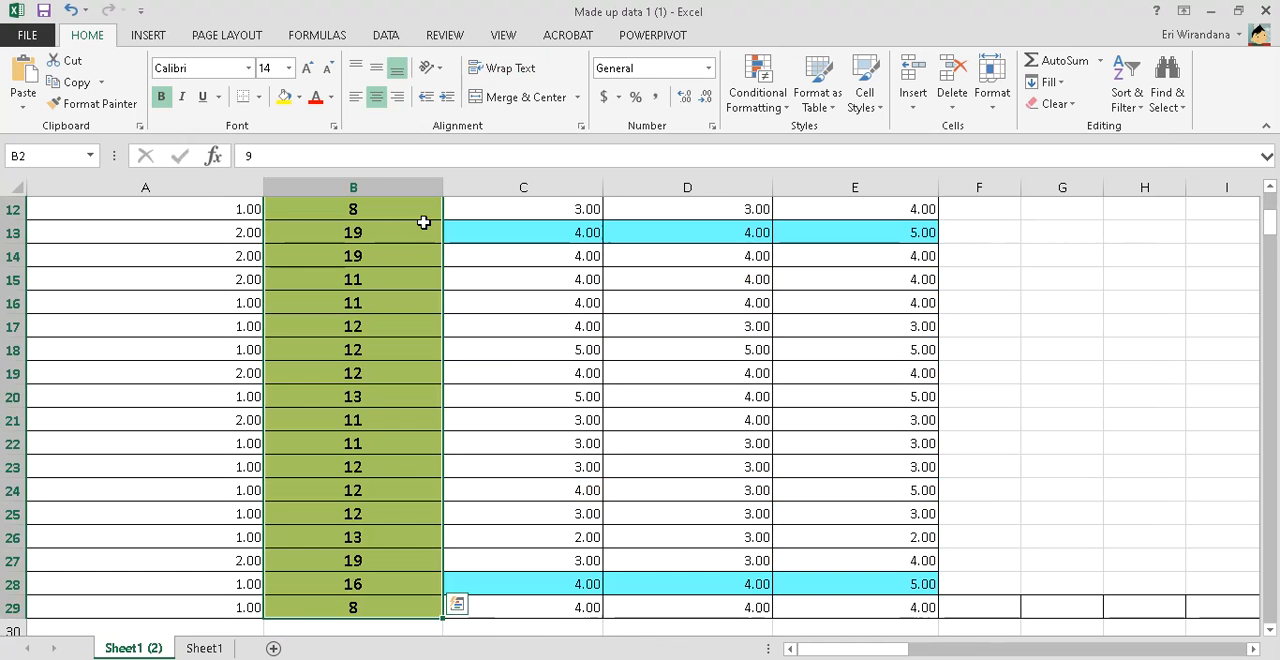
left_click(707, 68)
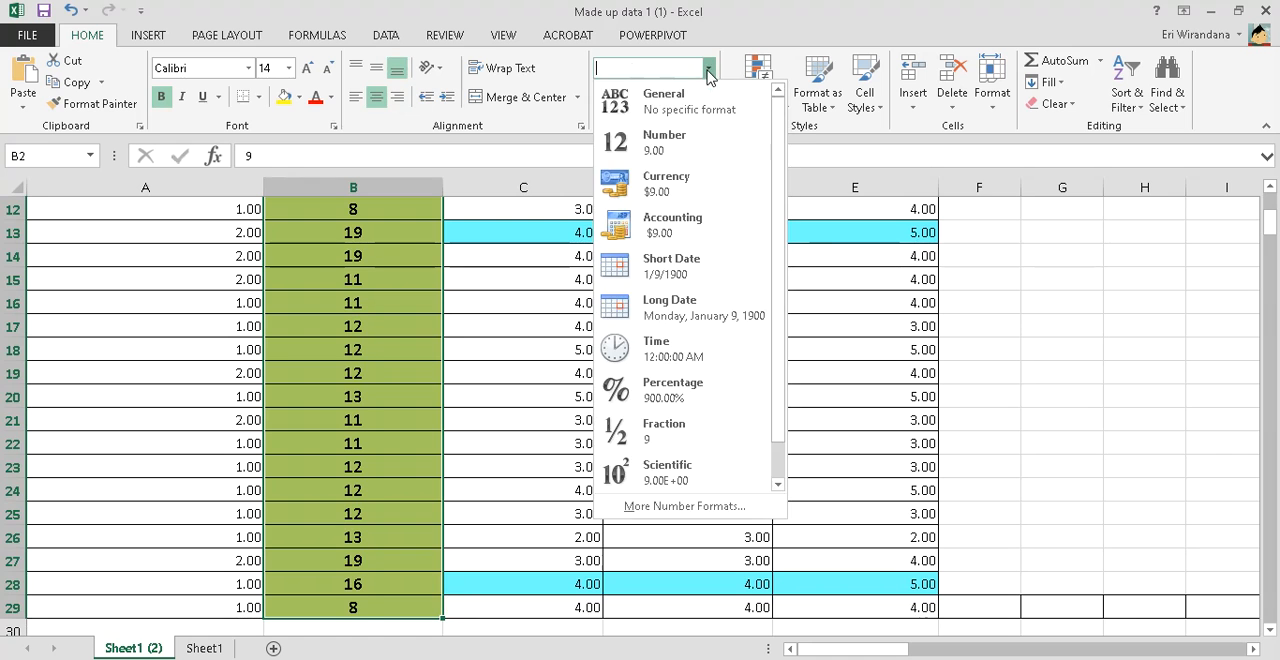
left_click(669, 143)
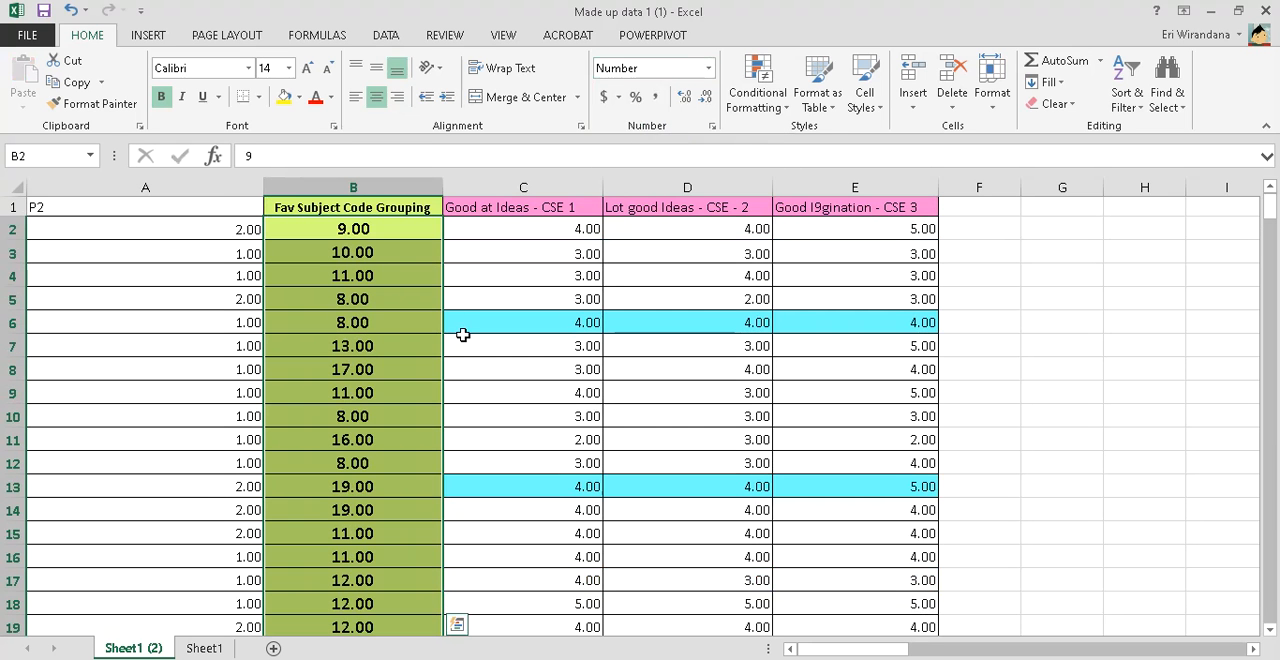
Find and launch SPSS 15.0 for Windows Evaluation Version, dismissing its startup dialog to leave an empty data editor
key("super")
key("super")
key("super")
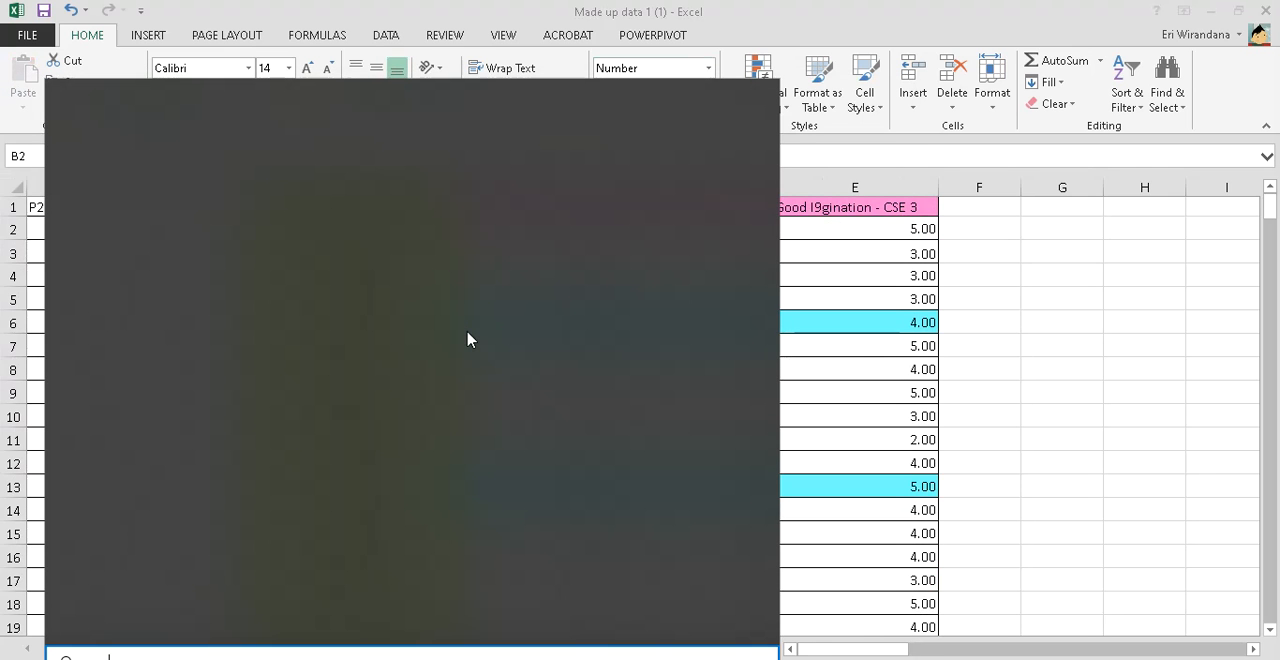
type("spss")
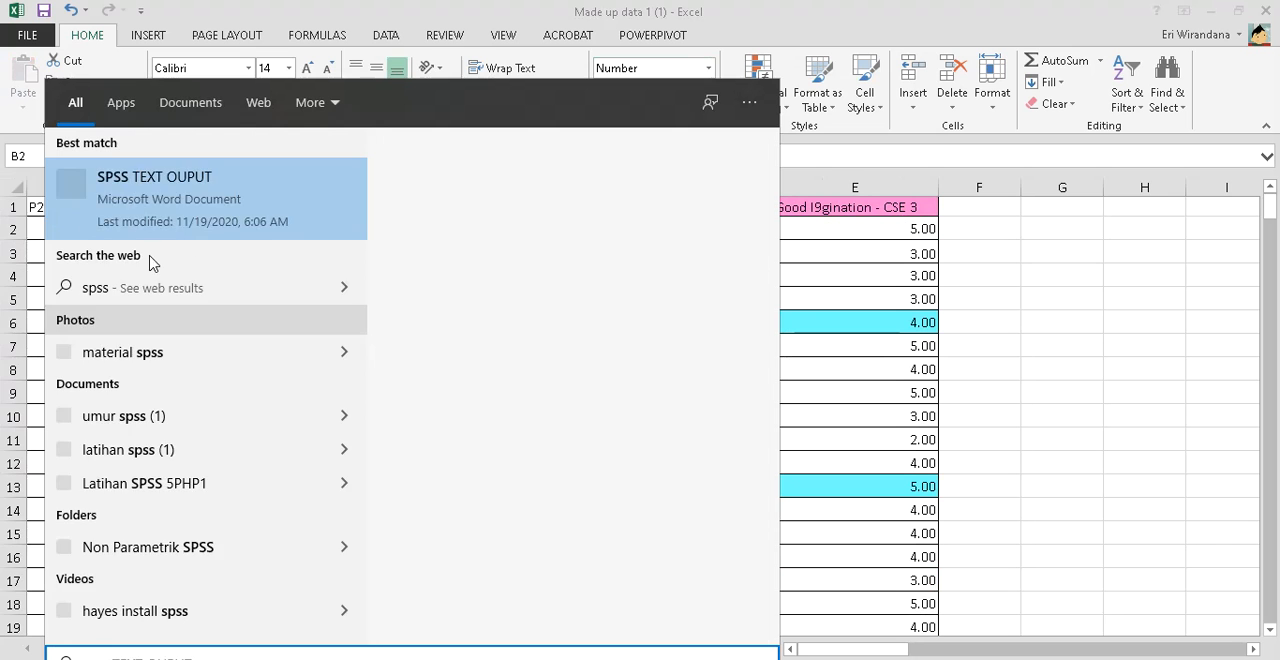
key("Escape")
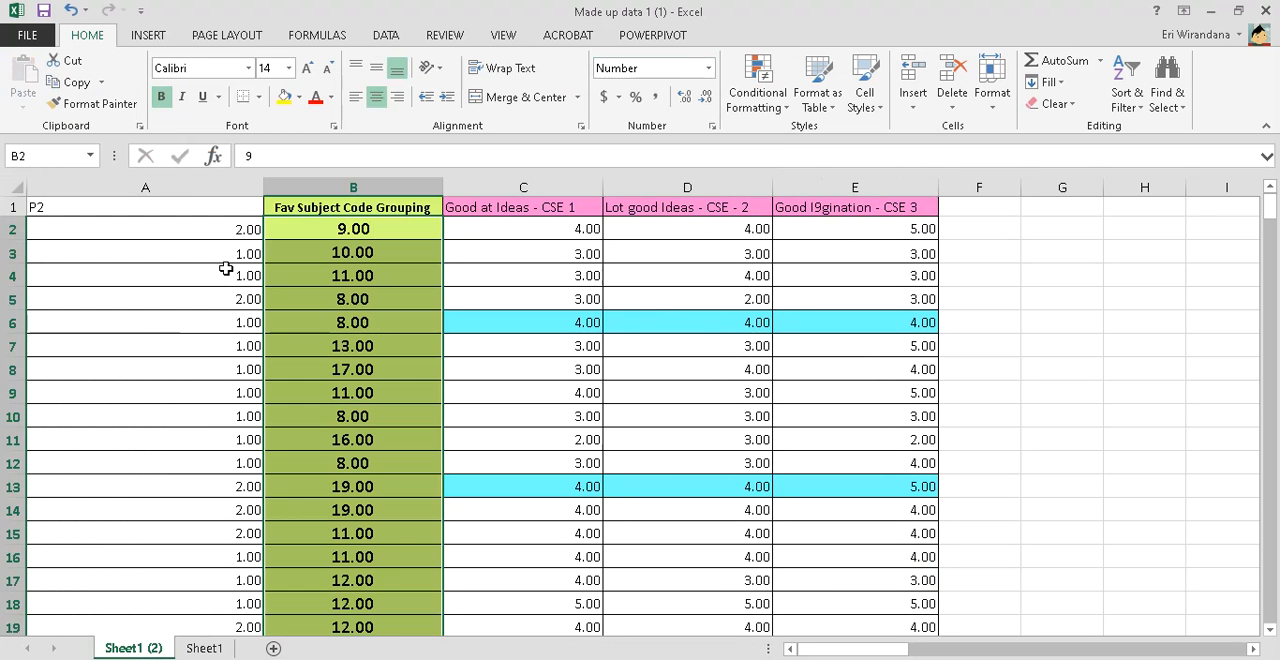
key("super")
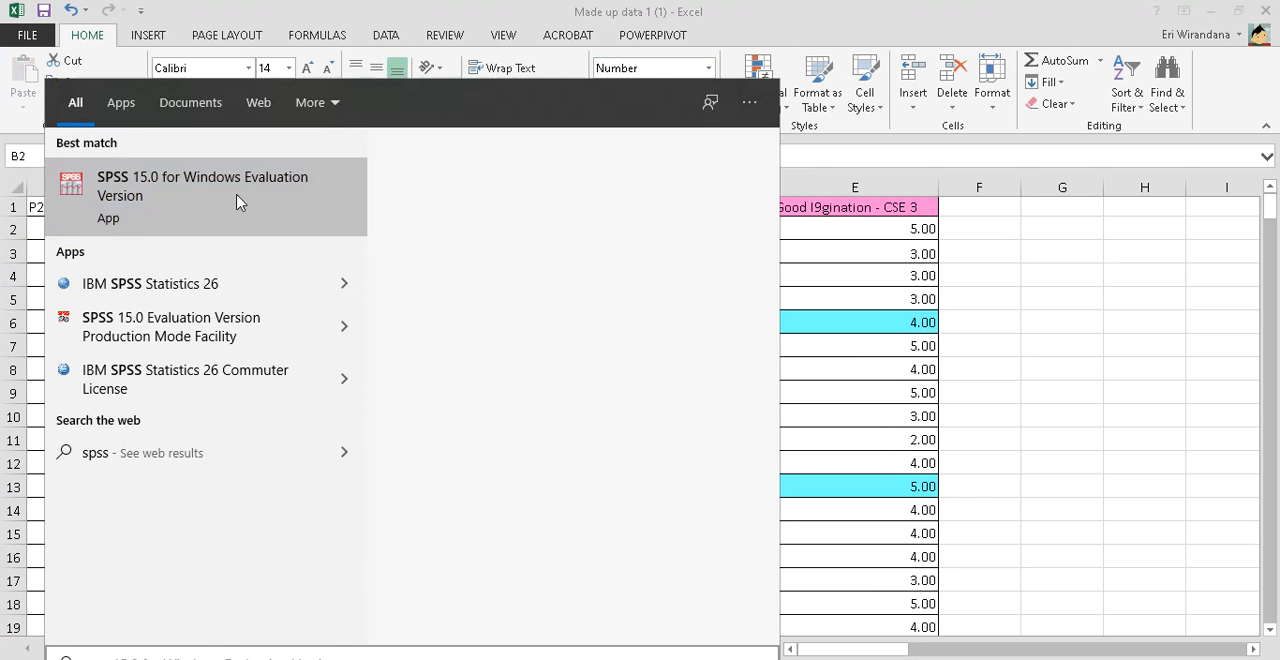
left_click(240, 200)
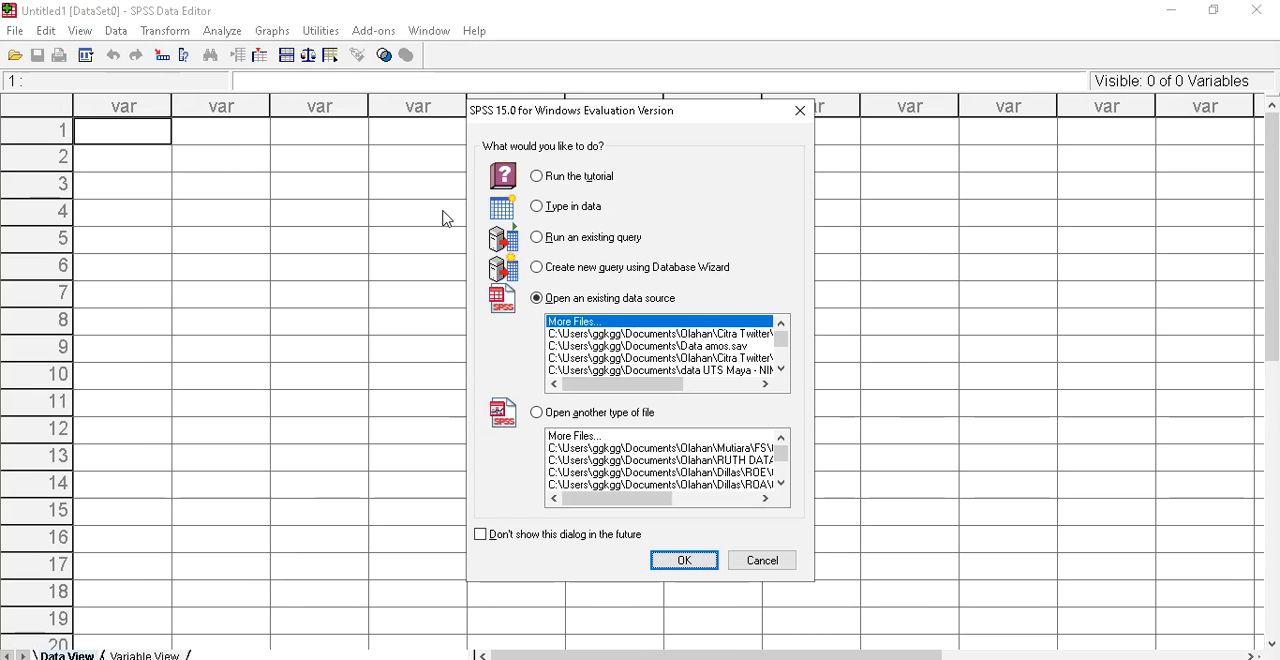
left_click(762, 560)
Return to Excel, average the three CSE scores C2:E2 in cell F2, and fill the formula down column F
key("alt+Tab")
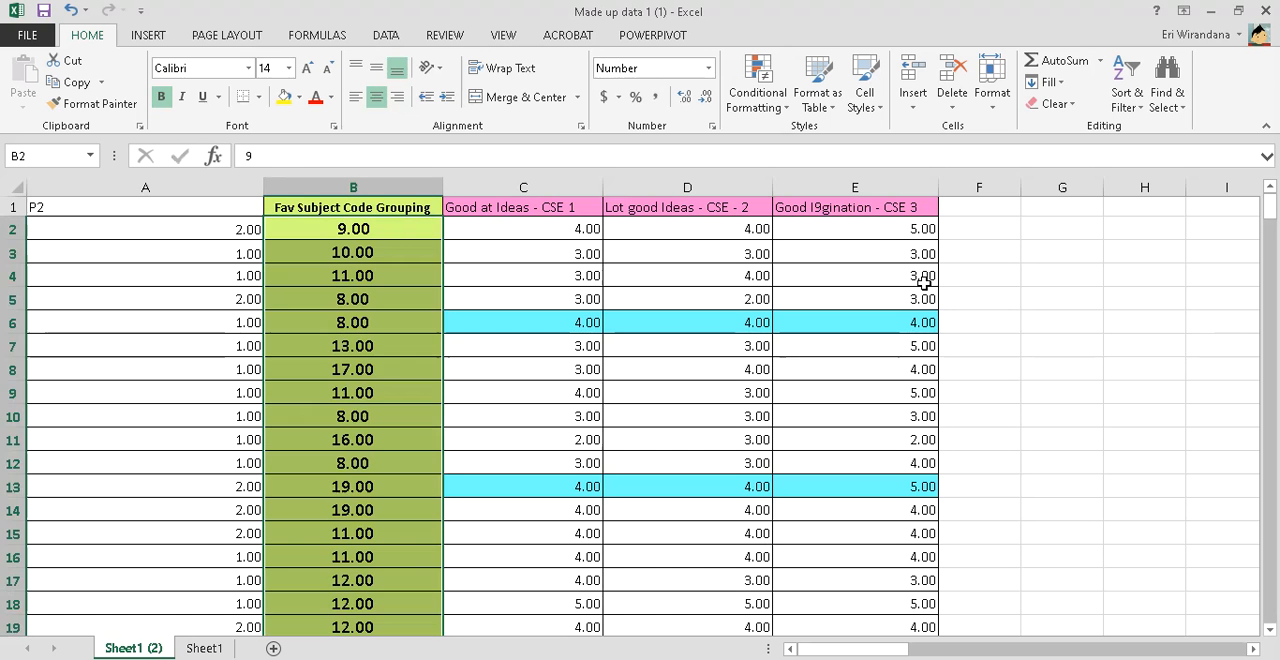
left_click(988, 232)
type("=ave")
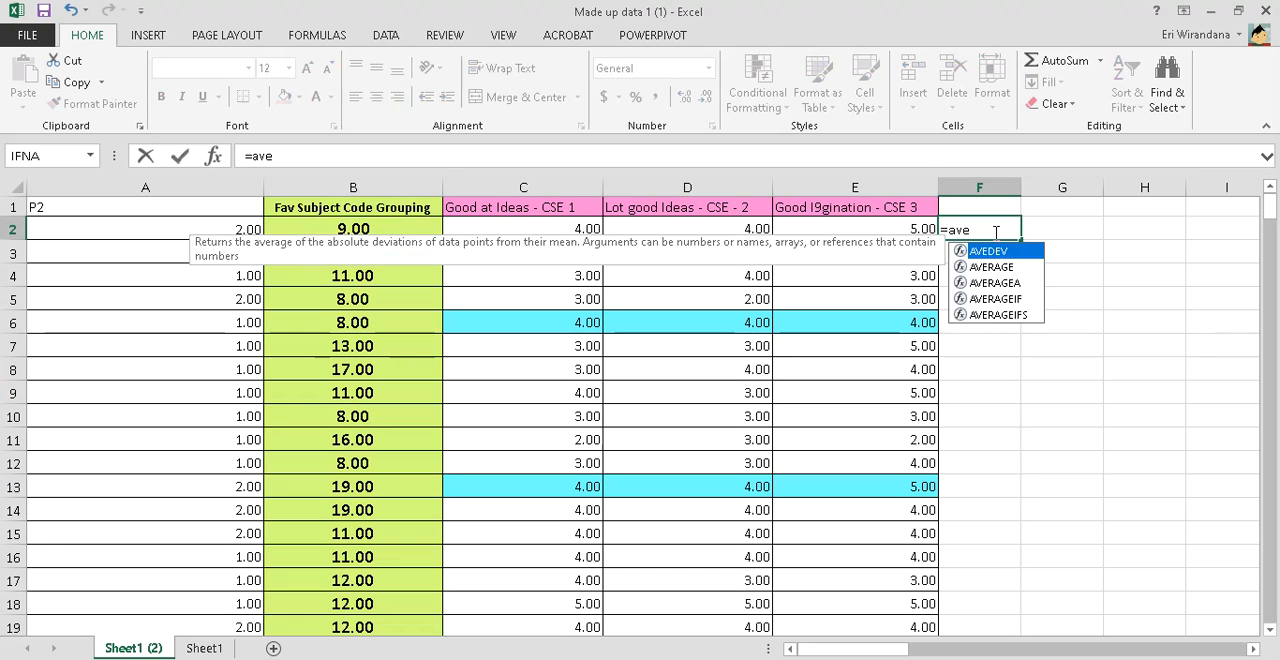
type("rage(")
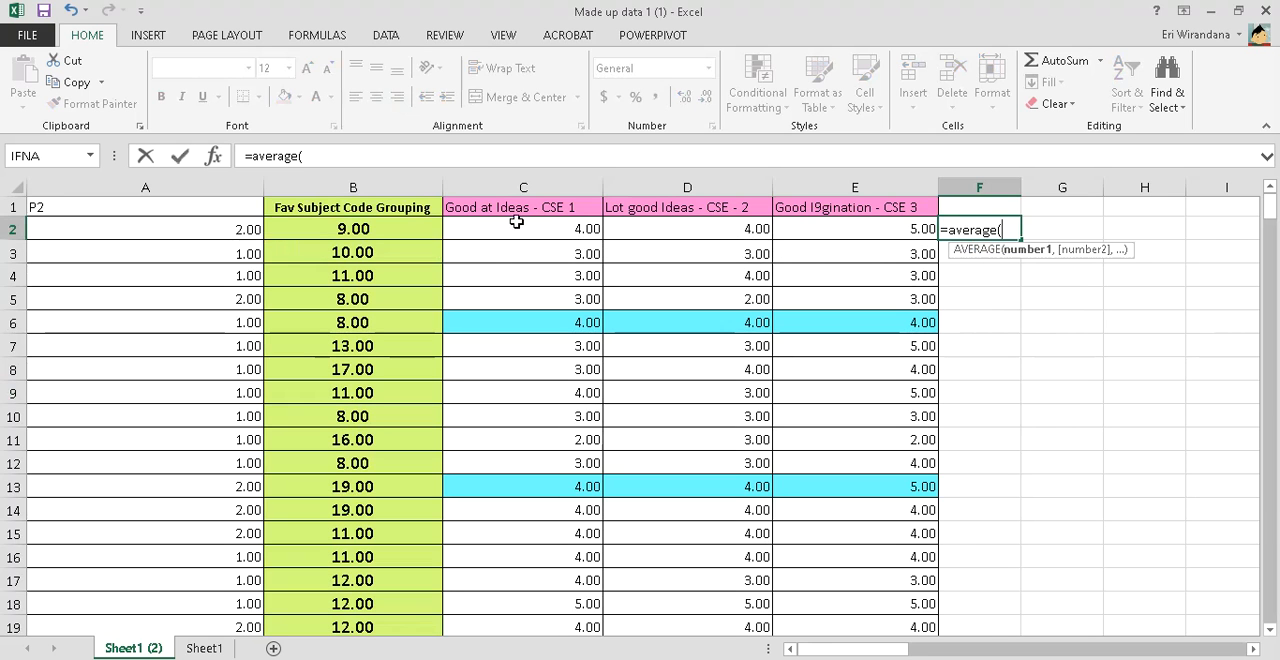
left_click_drag(560, 226, 899, 235)
key("Return")
left_click(1002, 230)
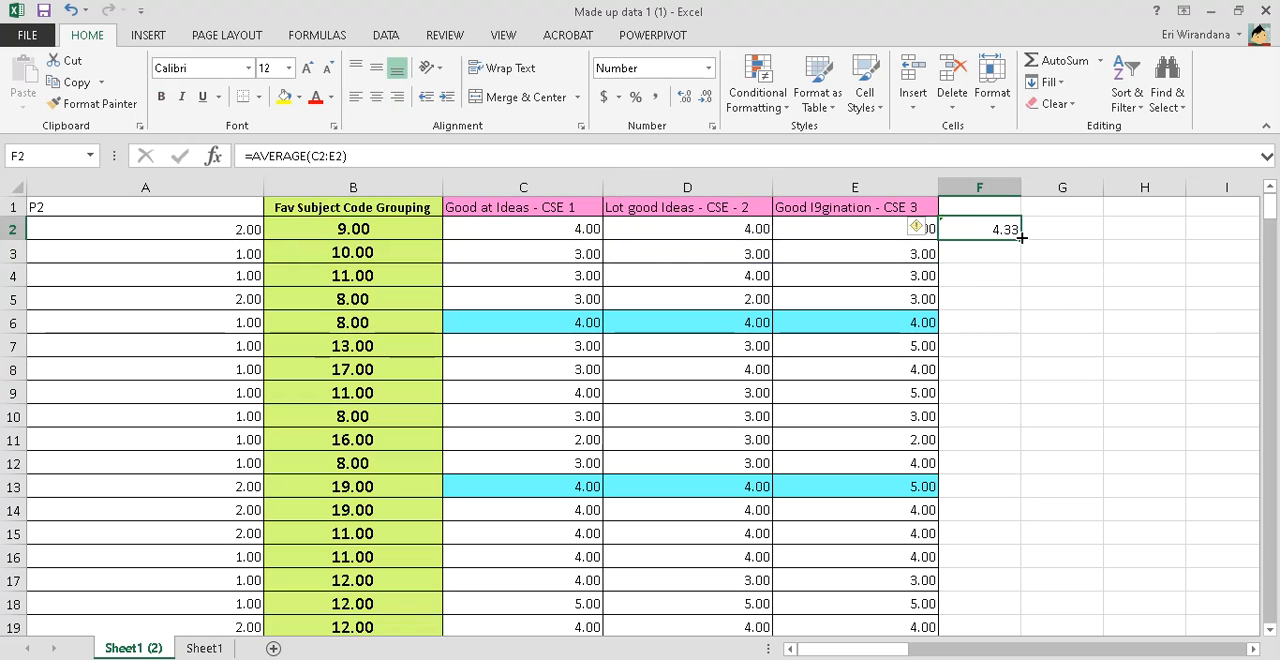
double_click(1020, 240)
Enter "AverageCSE" as the heading in cell F1
left_click(1000, 206)
type("AverageCSE")
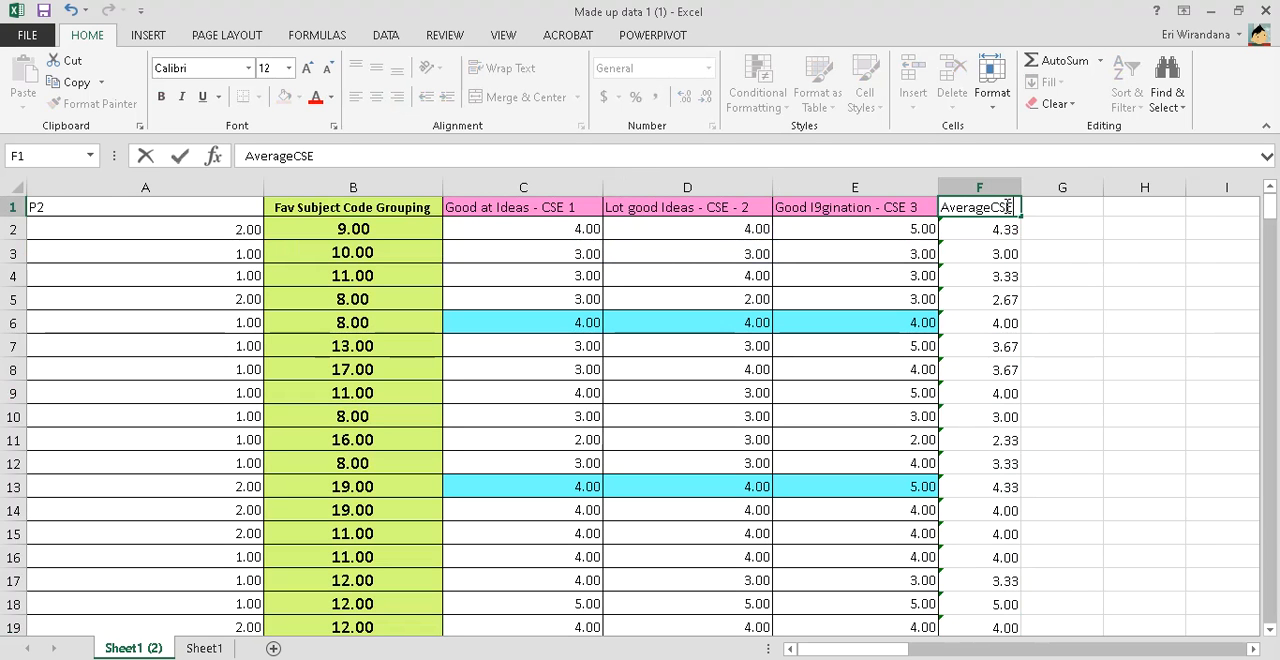
key("Return")
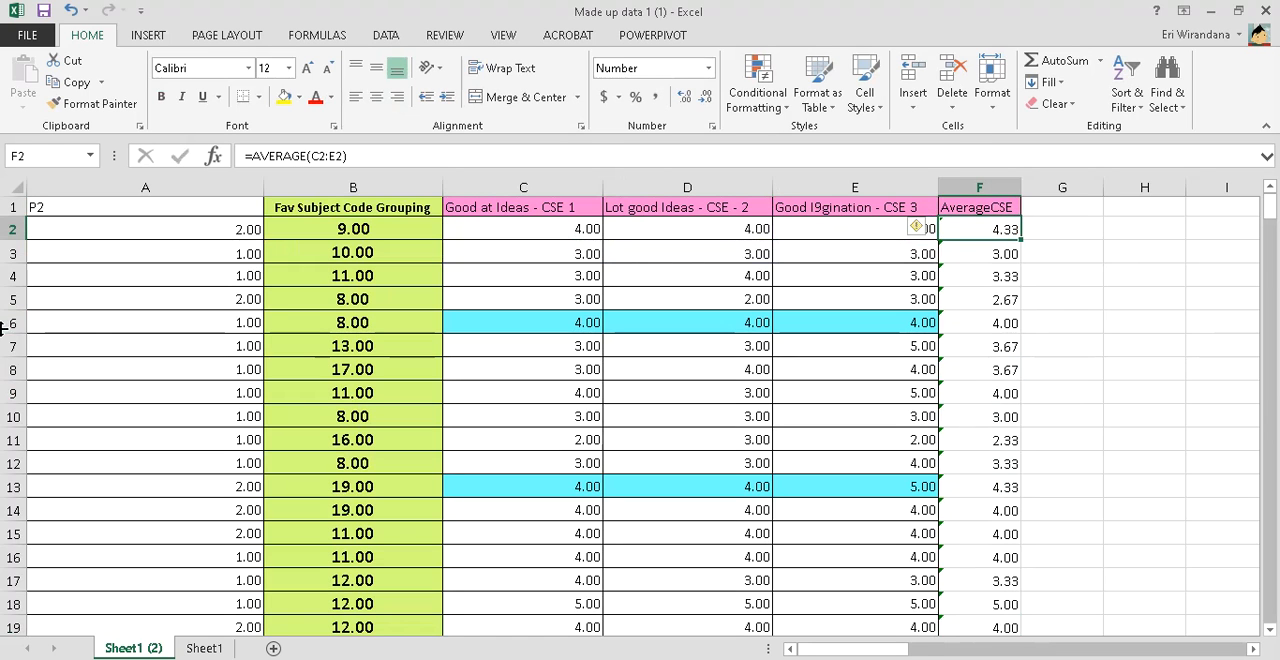
Copy the coded data from A2 to the last used cell in column F and paste it into the SPSS data editor
left_click(217, 233)
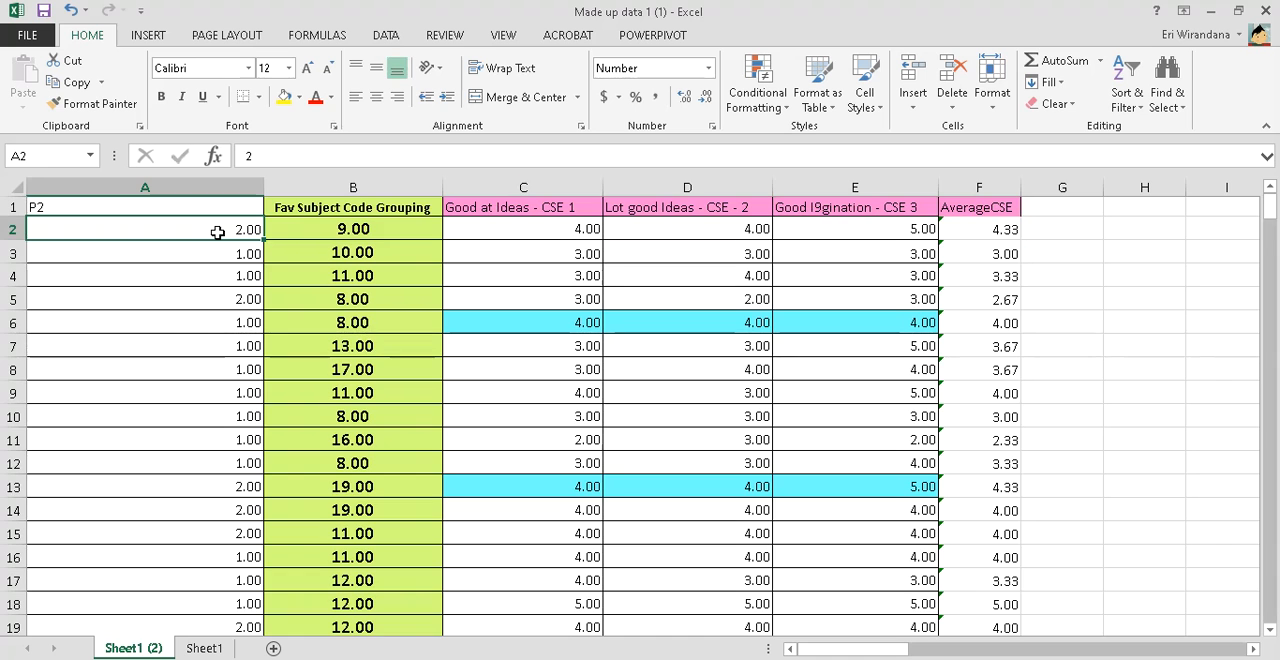
key("ctrl+shift+End")
key("ctrl+c")
right_click(250, 208)
left_click(263, 243)
key("alt+Tab")
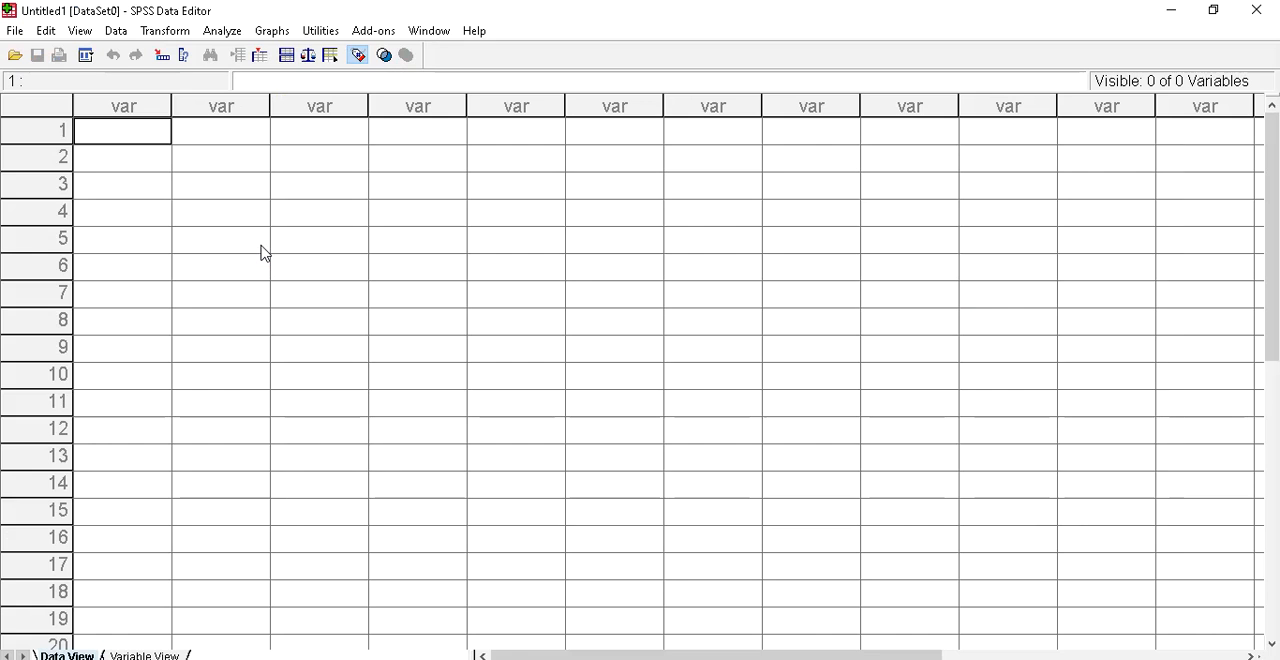
key("ctrl+v")
Name the first variable "Gender" in the SPSS variable definitions, checking the column order in Excel
left_click(180, 655)
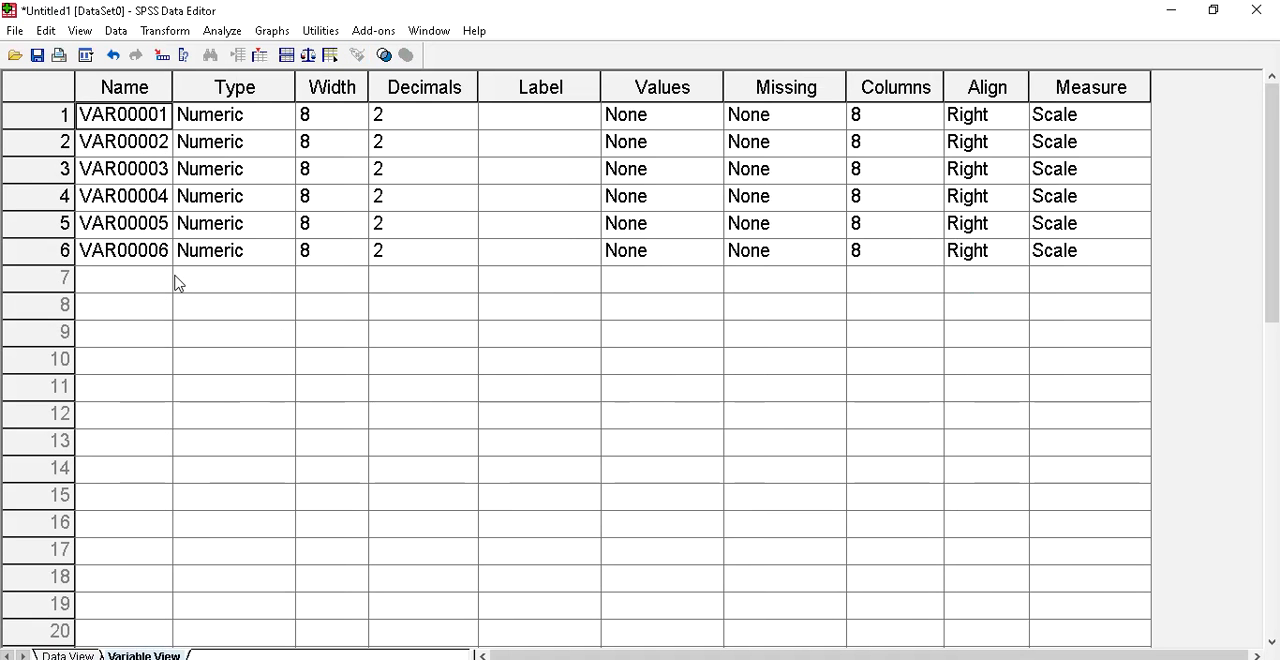
key("alt+Tab")
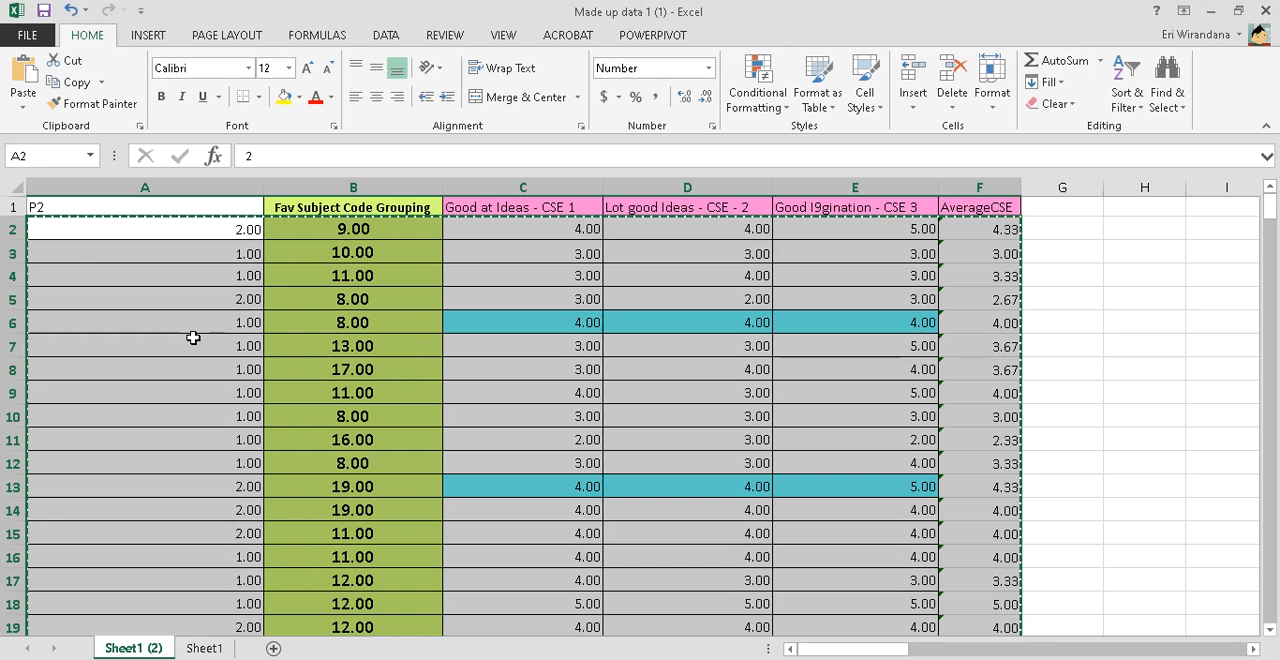
key("alt+Tab")
type("Gender")
key("Return")
Name the second SPSS variable "Subject", matching Excel's favourite-subject column
key("alt+Tab")
key("alt+Tab")
key("alt+Tab")
type("S")
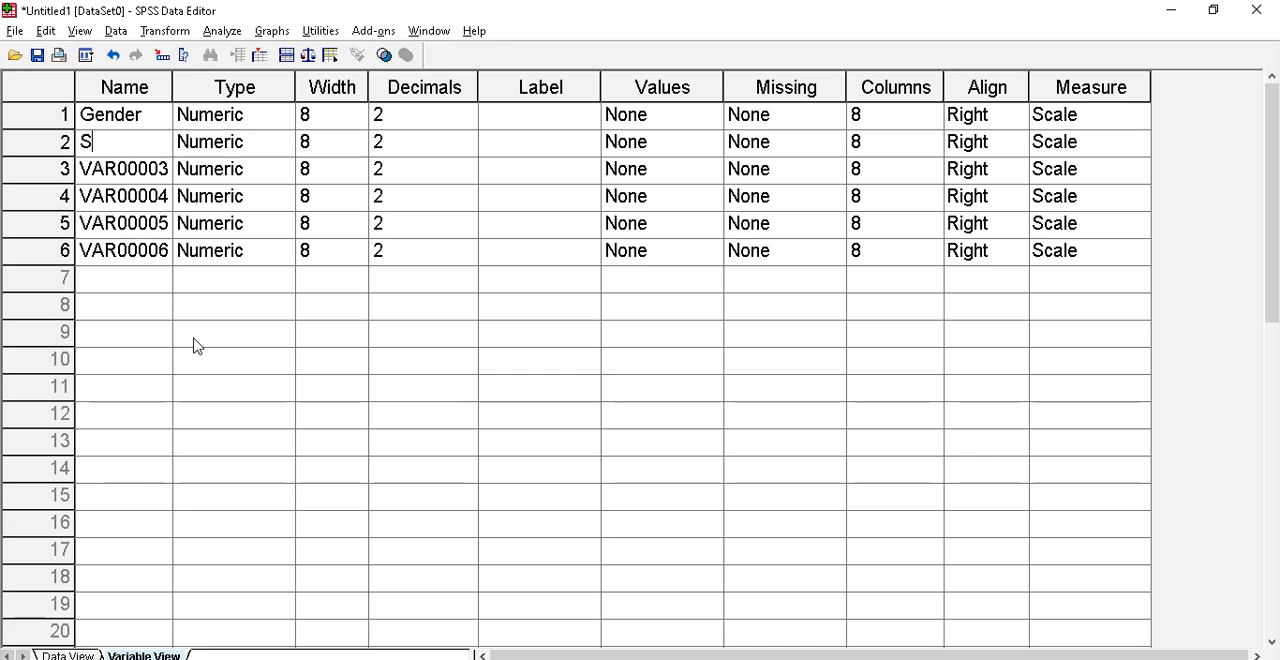
type("ubject")
key("Return")
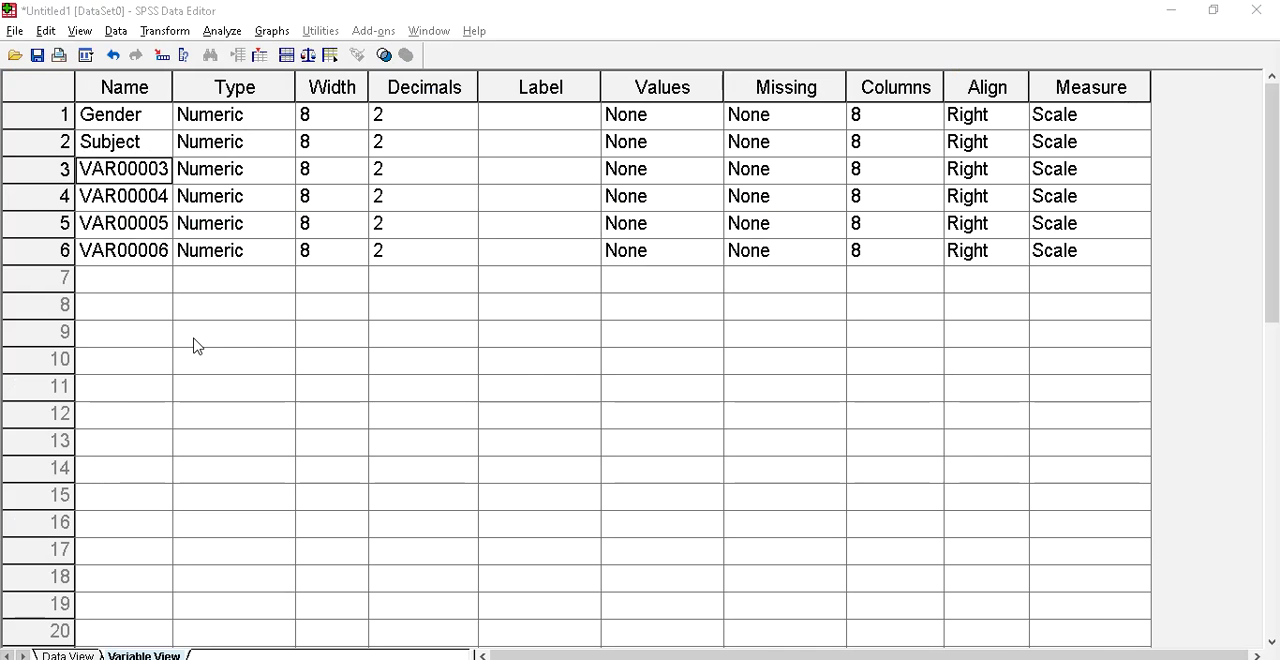
Name the third SPSS variable "Idea", matching Excel's first CSE column
key("alt+Tab")
Check the original headings on Excel's Sheet1 and name the fourth SPSS variable "Midea"
key("alt+Tab")
type("O")
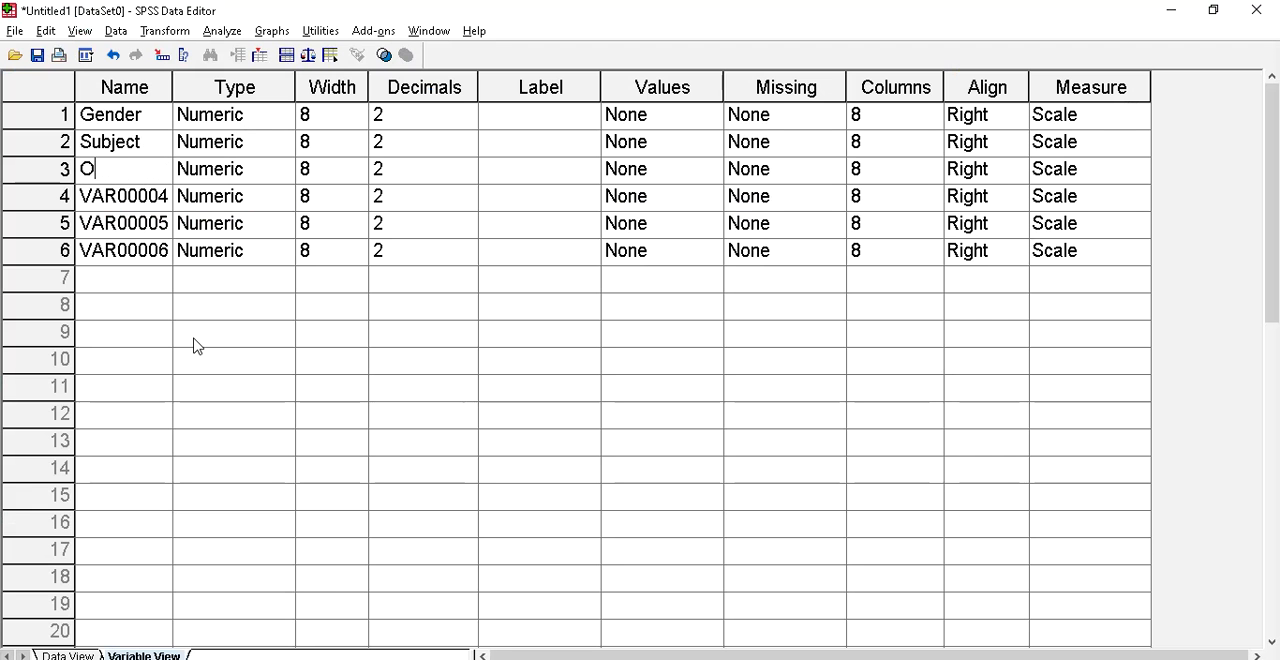
type("Idea")
key("Return")
key("alt+Tab")
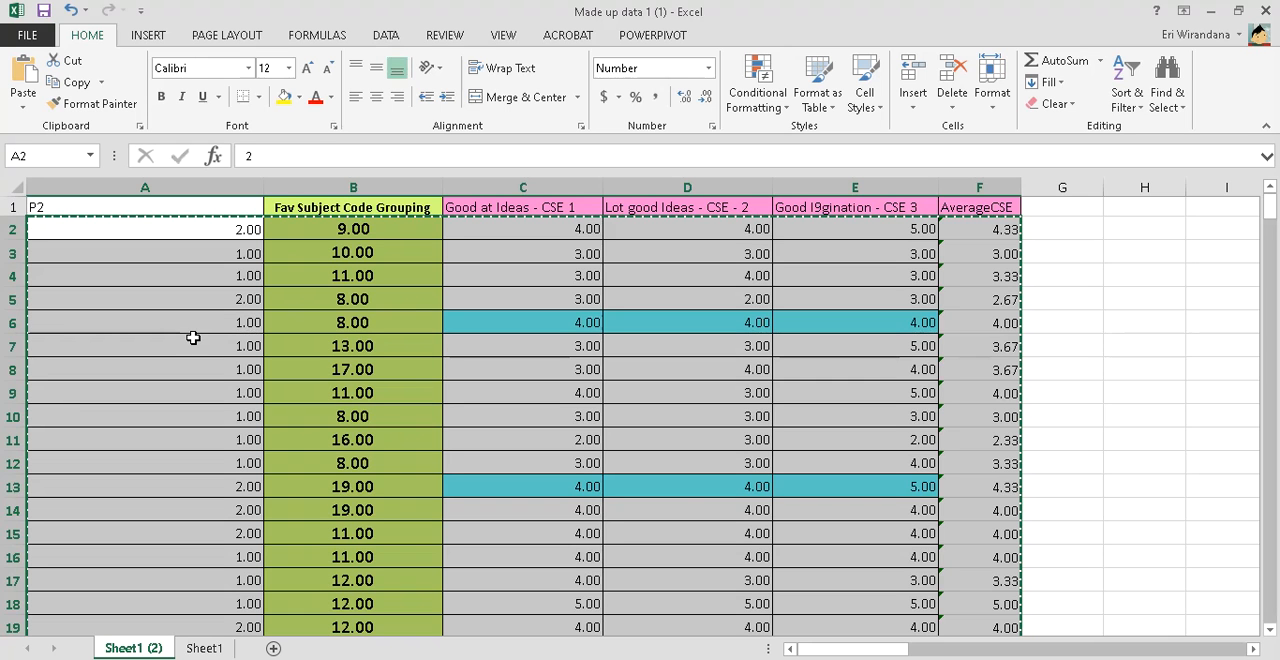
key("alt")
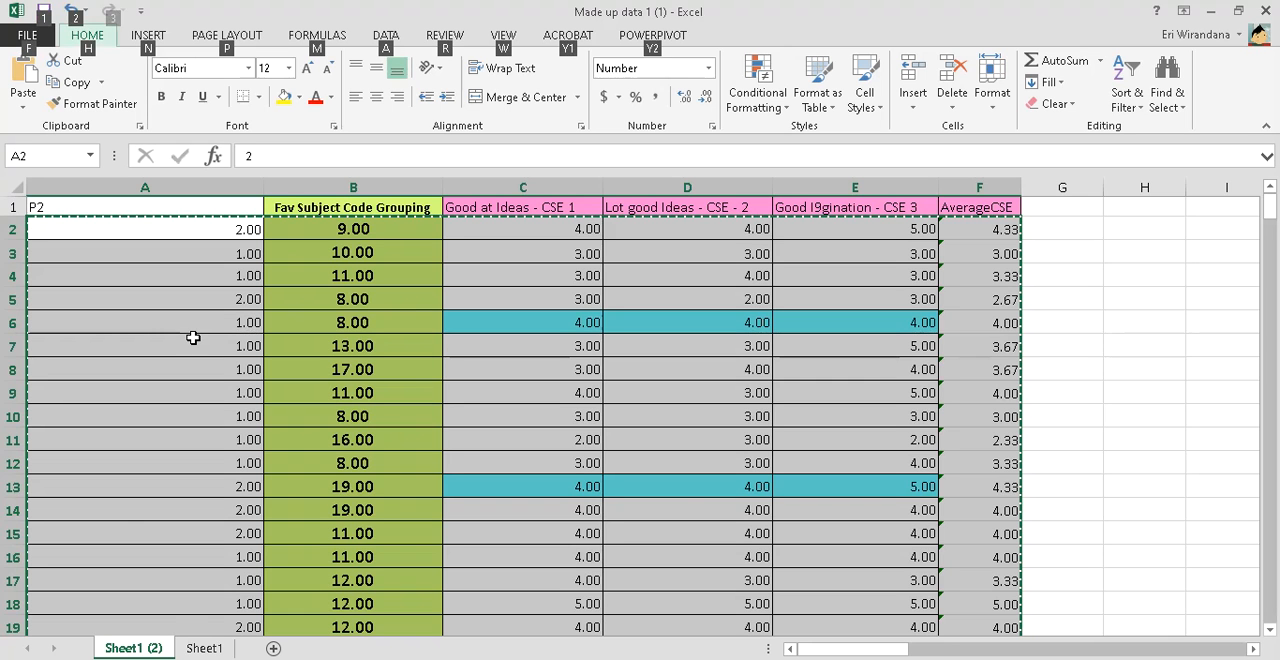
left_click(204, 648)
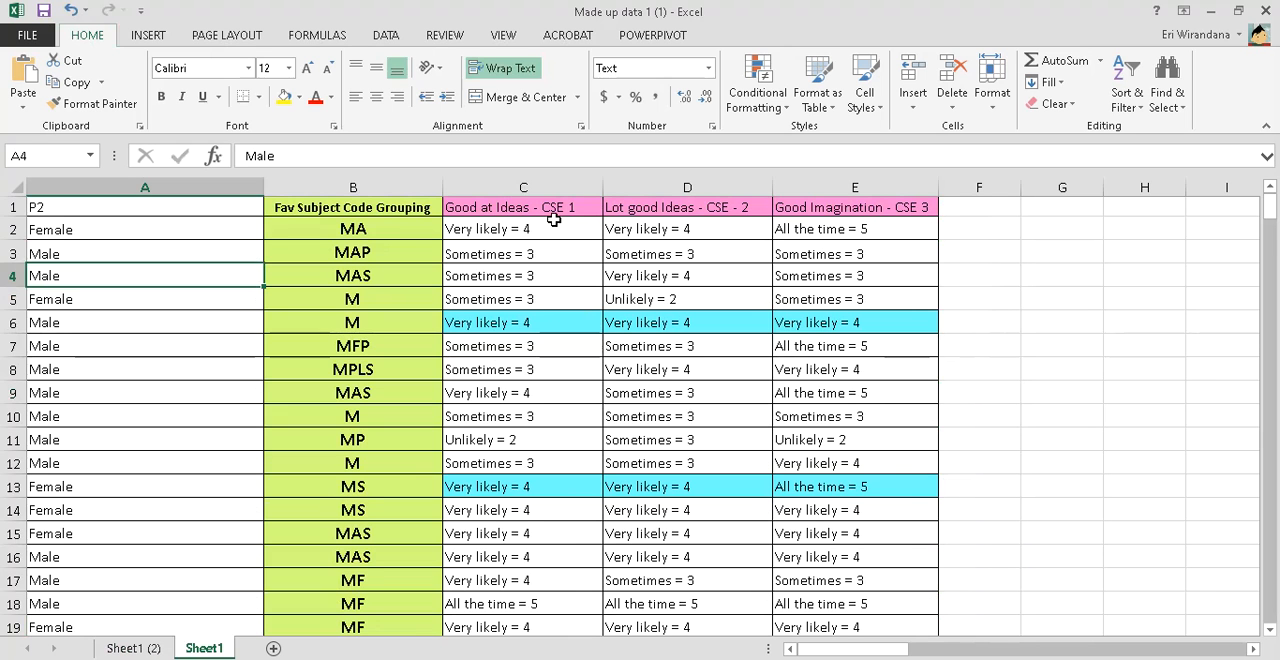
key("alt+Tab")
type("Lot")
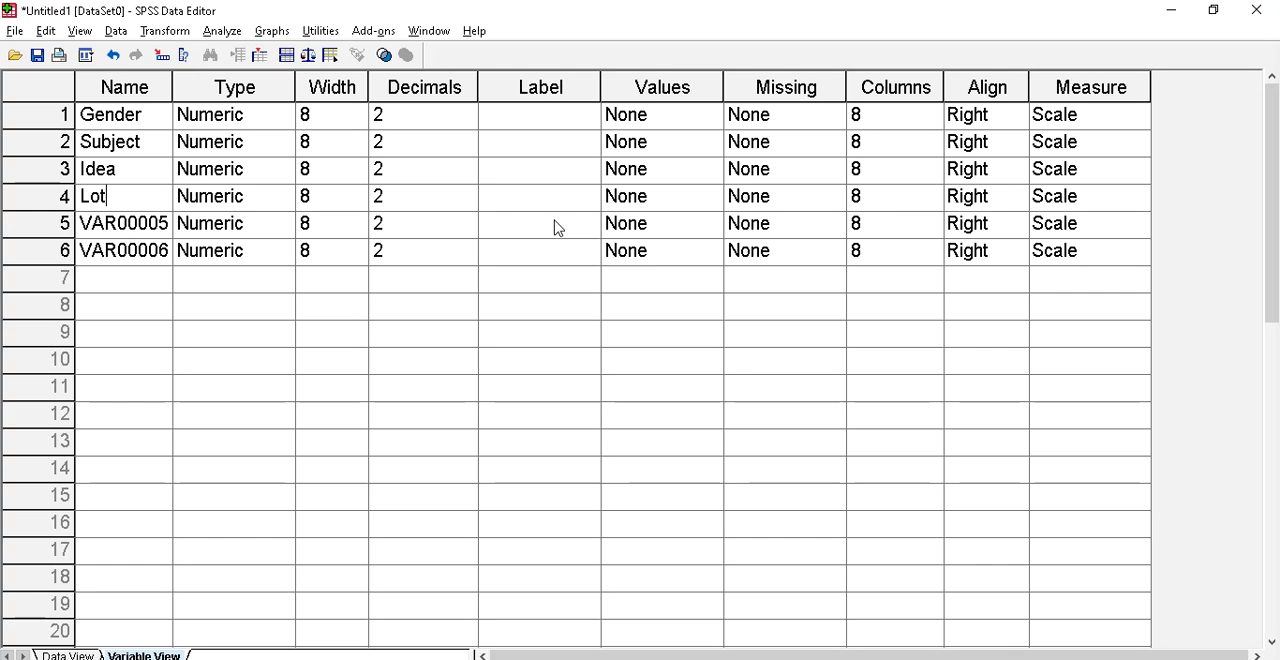
type("Midea")
Copy the "Good at Ideas - CSE 1" heading from Sheet1 cell C1 in Excel and paste it as the Idea variable's label in SPSS
key("Tab")
key("Tab")
key("Tab")
key("Up")
key("Tab")
key("alt+Tab")
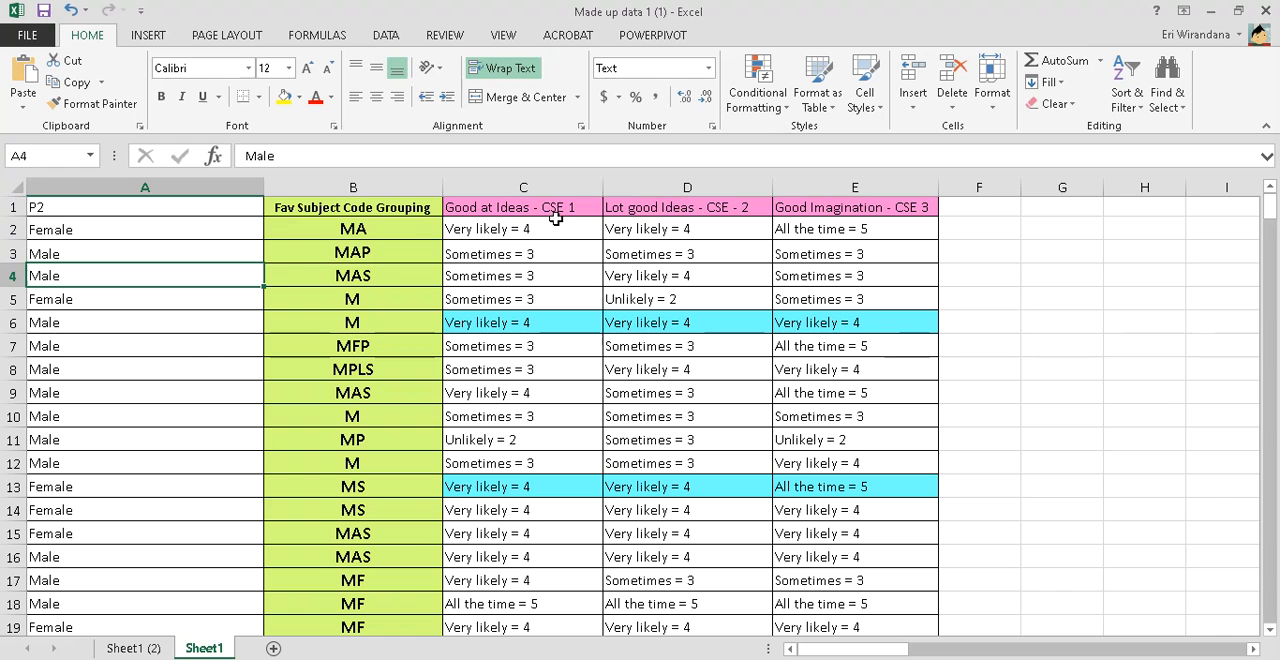
left_click(567, 212)
key("ctrl+c")
key("alt+Tab")
key("ctrl+v")
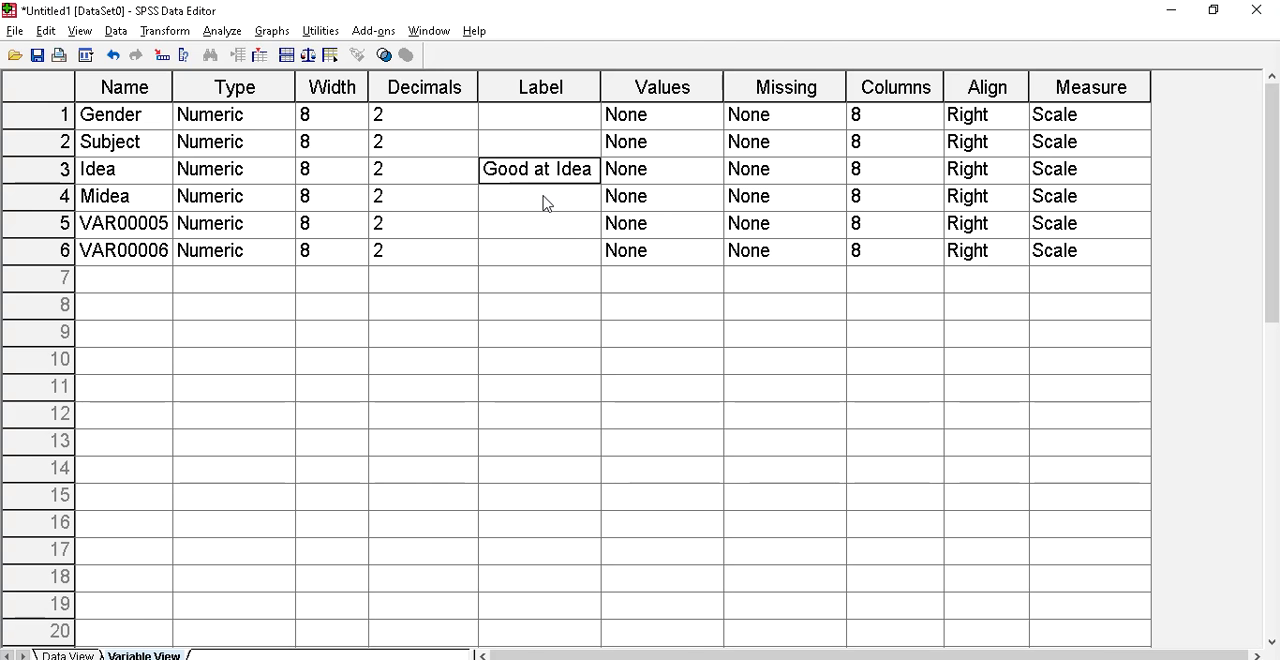
Copy the "Lot good Ideas - CSE - 2" heading from Excel's Sheet1 cell D1 and paste it as the Midea variable's label in SPSS
key("alt+Tab")
left_click(688, 208)
key("ctrl+c")
key("alt+Tab")
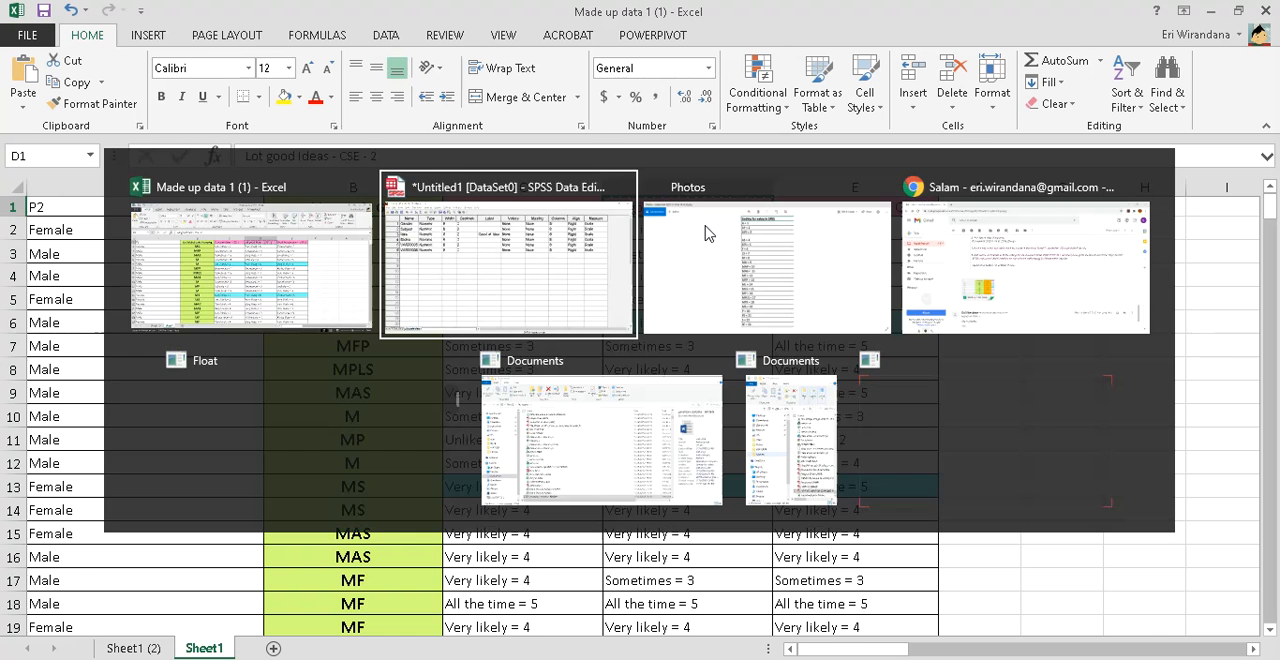
key("ctrl+v")
Check Excel's third CSE heading on Sheet1 and name the fifth SPSS variable "GI"
left_click(135, 228)
key("alt+Tab")
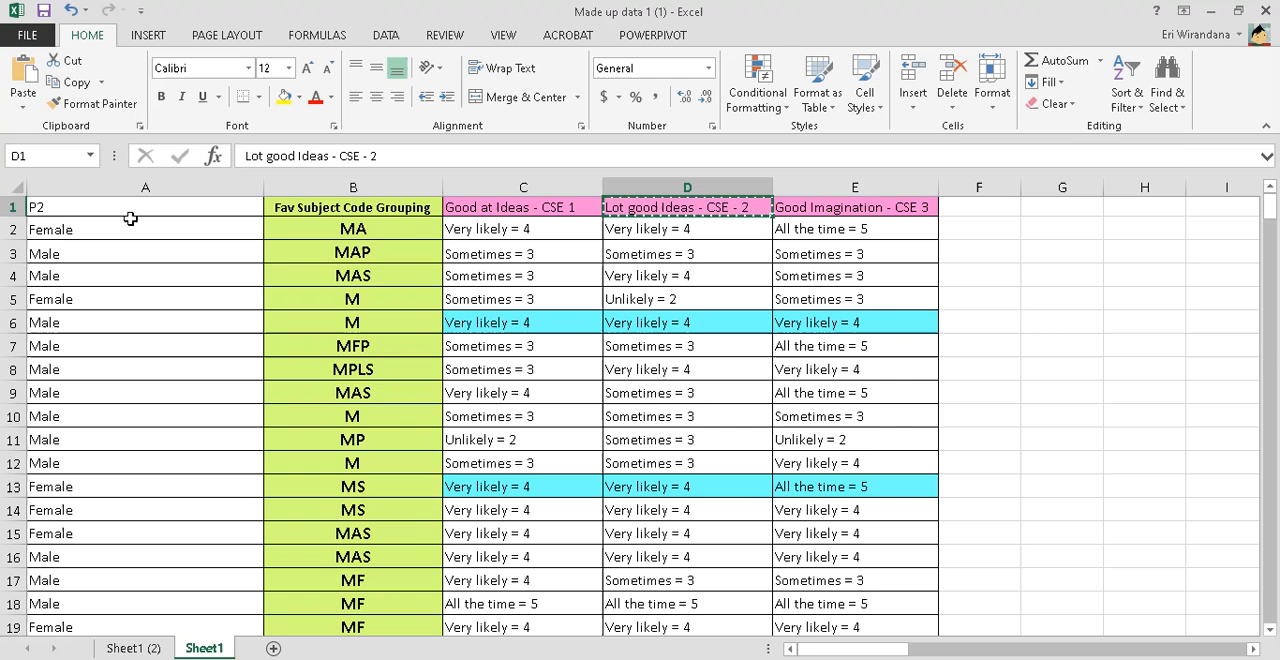
key("alt+Tab")
type("I")
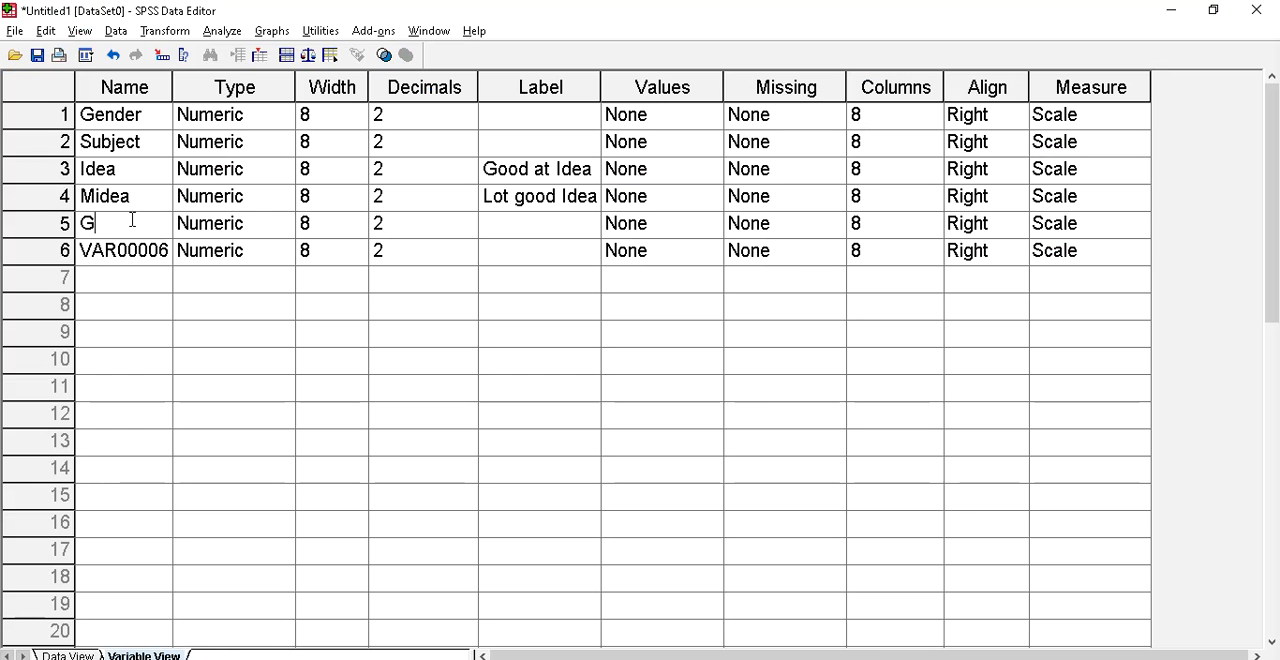
Copy the "Good Imagination - CSE 3" heading from Excel's Sheet1 cell E1 and paste it as the GI variable's label in SPSS
key("Tab")
key("Tab")
key("Tab")
key("alt+Tab")
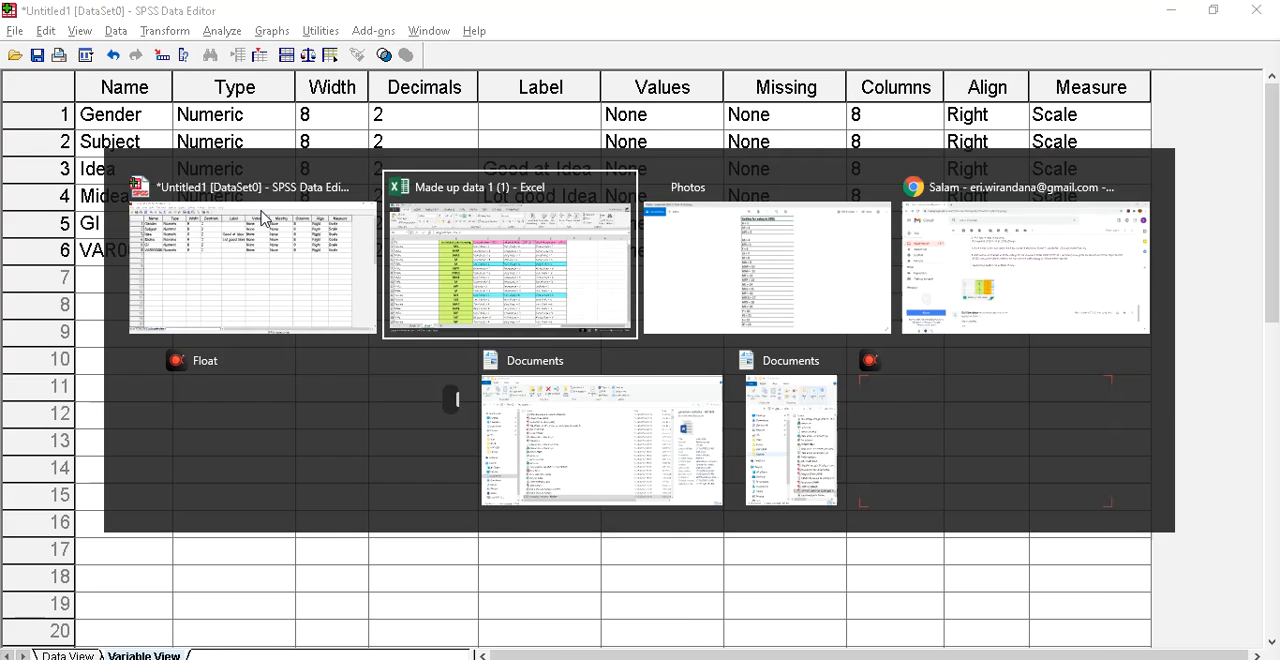
left_click(850, 207)
key("ctrl+c")
key("alt+Tab")
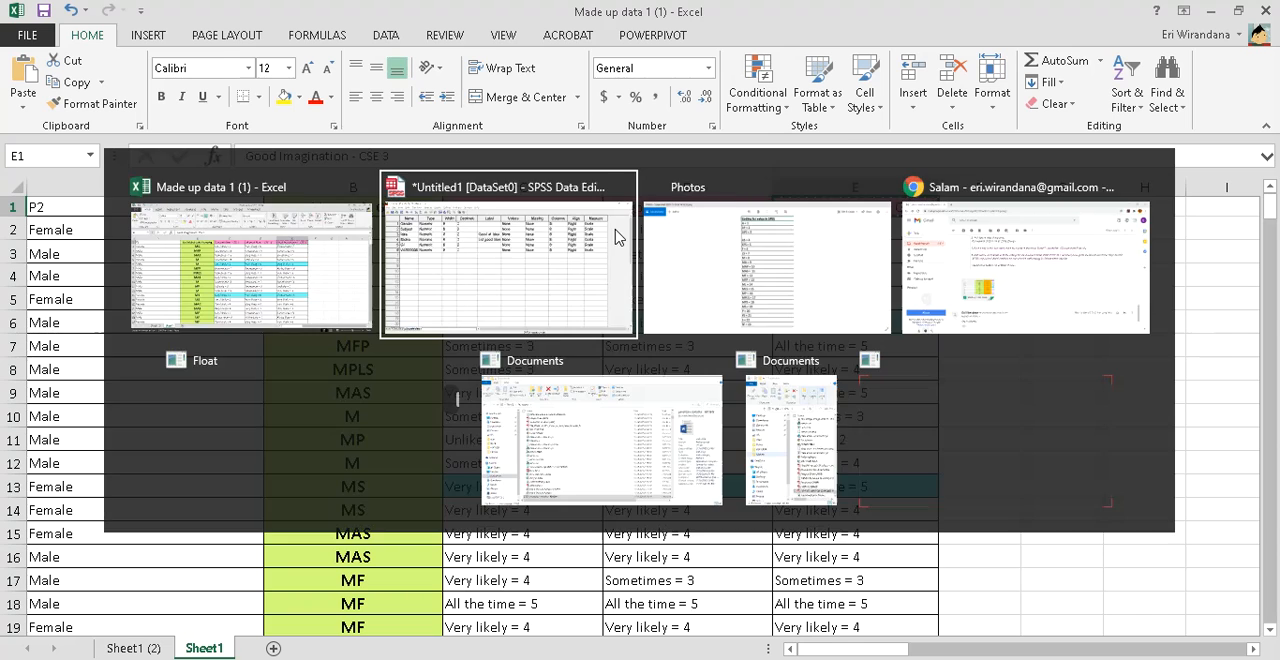
key("Tab")
key("ctrl+v")
Check the last column's heading on Excel's Sheet1 (2) and name the sixth SPSS variable "CSE"
left_click(107, 260)
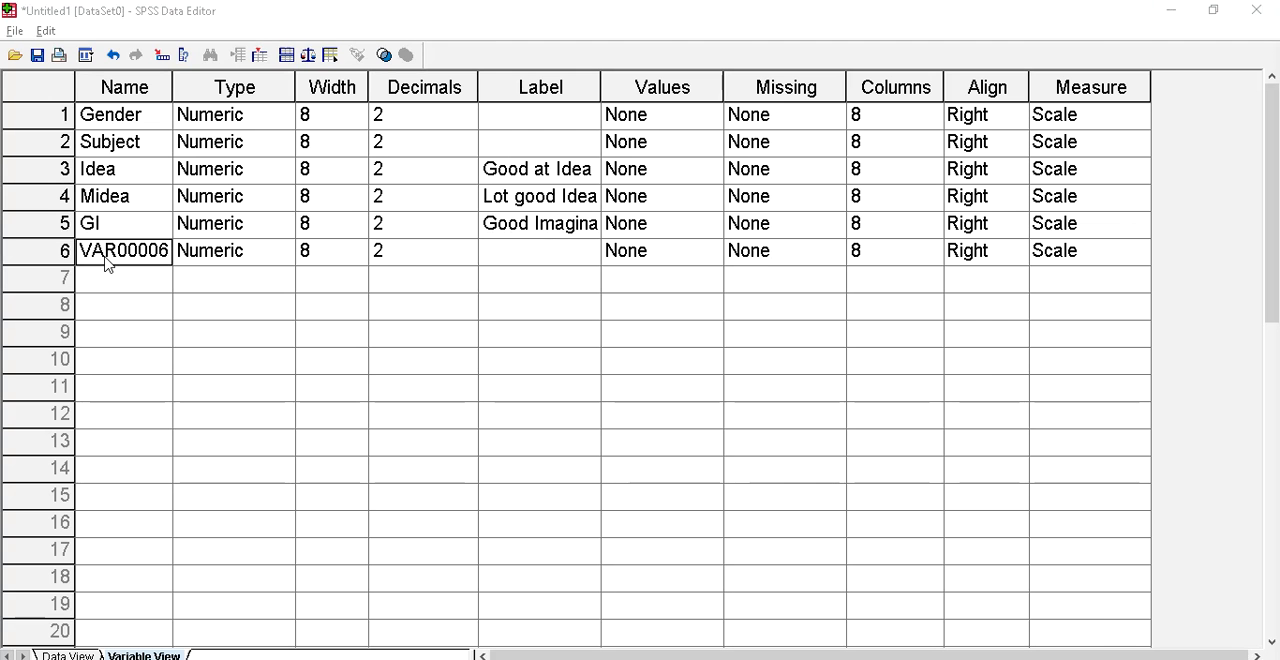
key("alt+Tab")
left_click(124, 650)
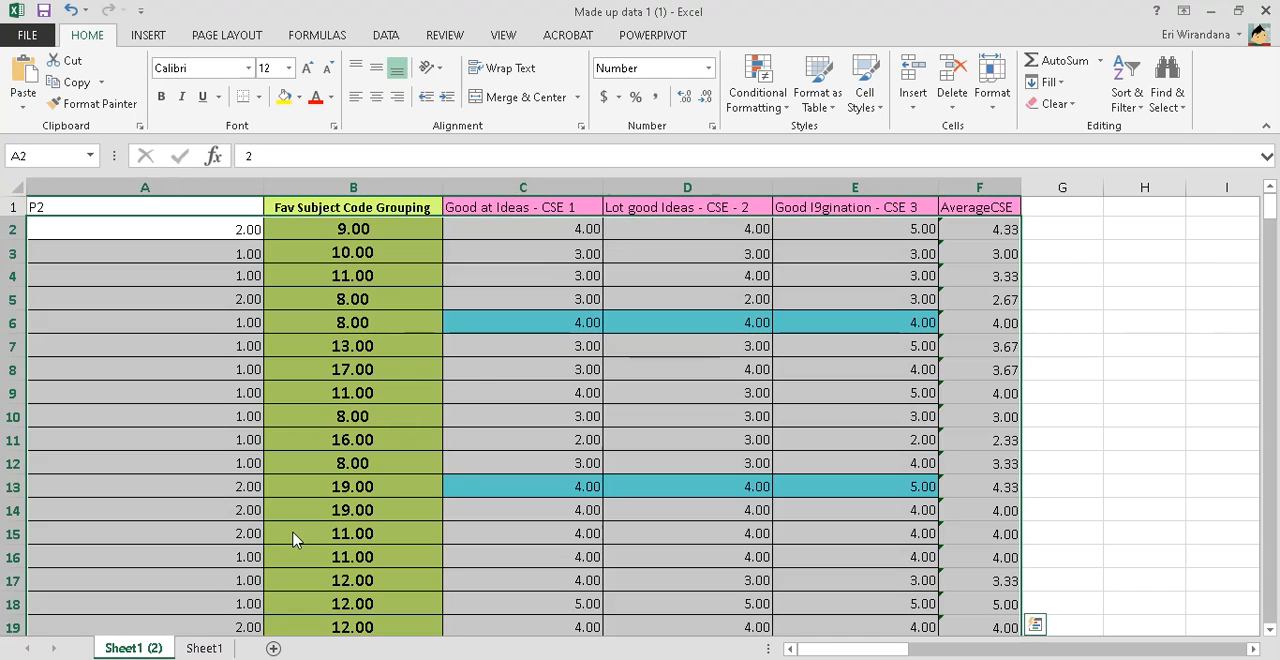
key("alt+Tab")
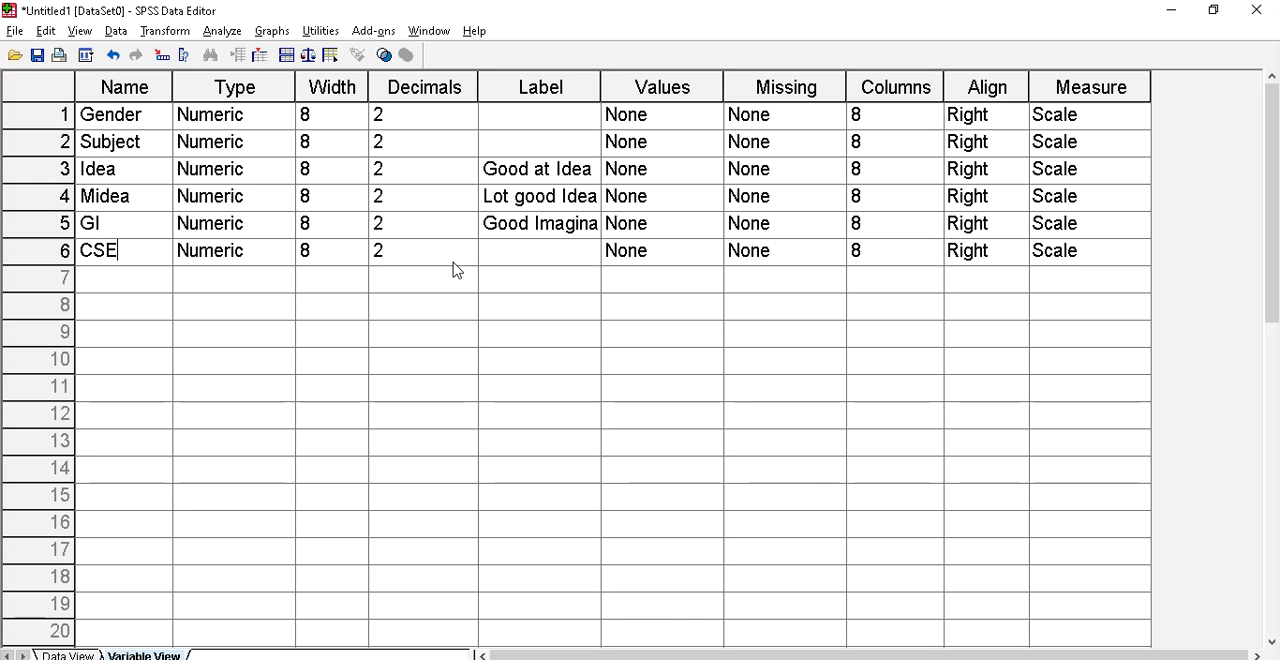
Define the Gender variable's value labels as 1 = Male and 2 = Female
left_click(670, 120)
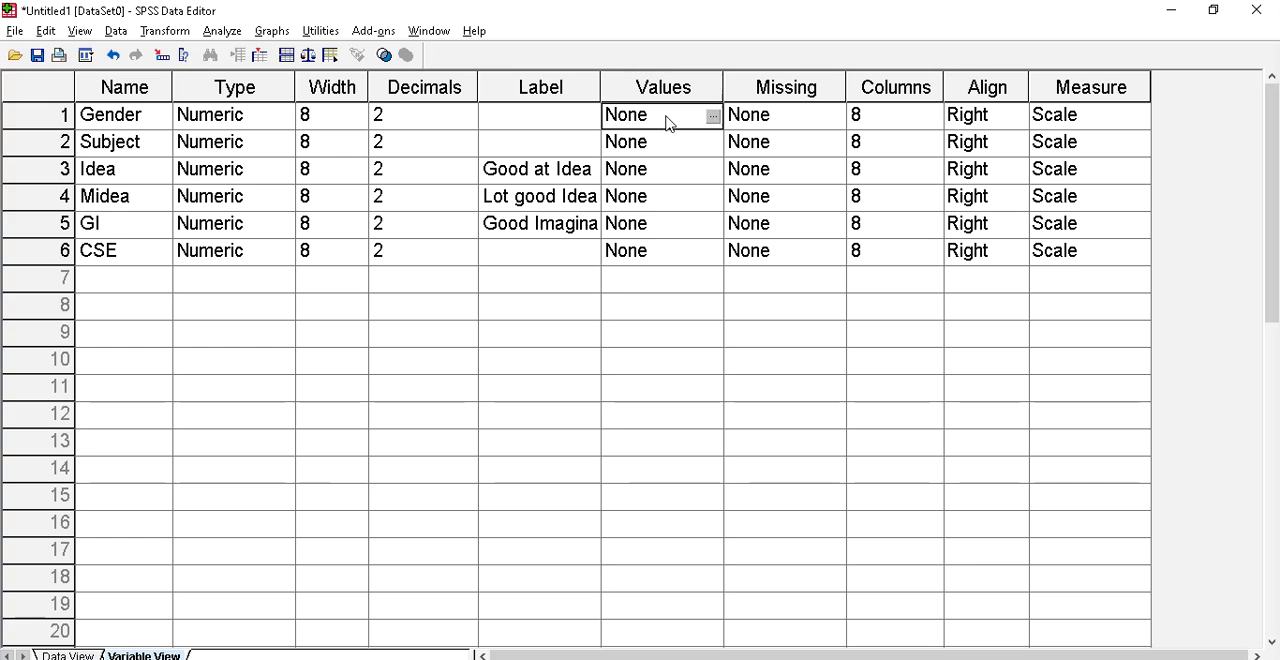
left_click(713, 117)
type("1")
key("Tab")
type("Male")
key("Return")
type("2")
key("Tab")
type("Female")
key("Return")
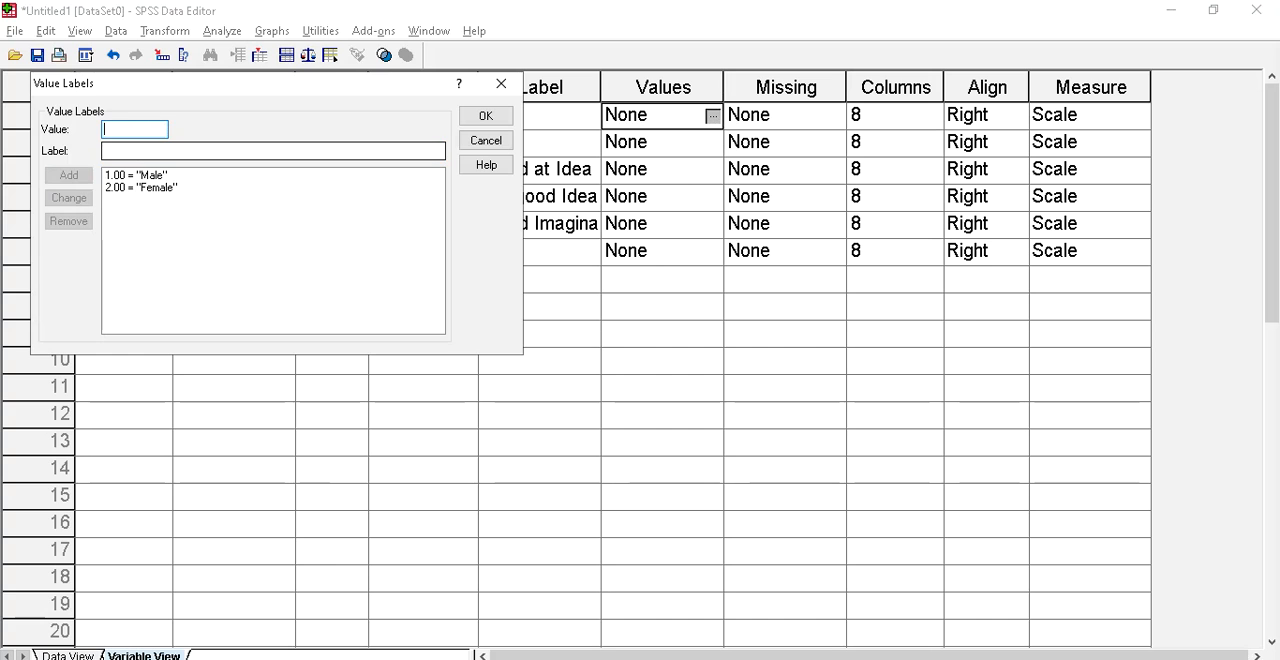
left_click(486, 116)
Open the Subject variable's value labels and add 1 = A from the coding list in Photos
left_click(654, 143)
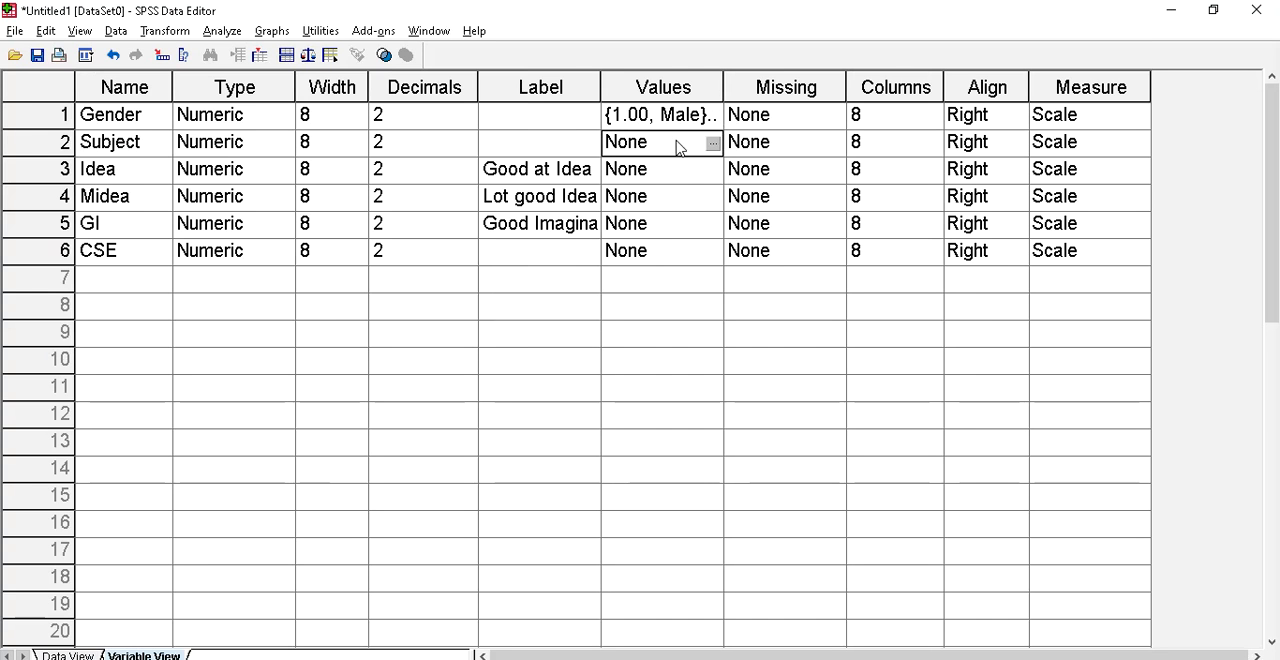
left_click(713, 144)
type("1")
left_click(164, 150)
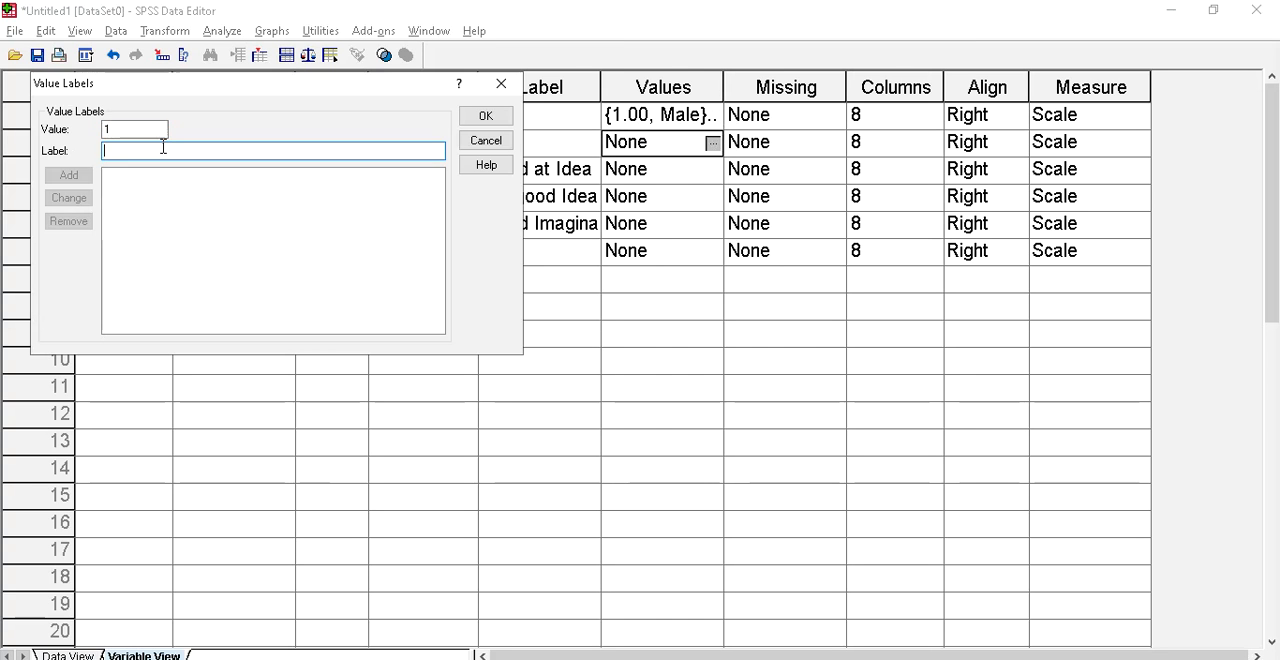
key("alt+Tab")
key("alt+Tab")
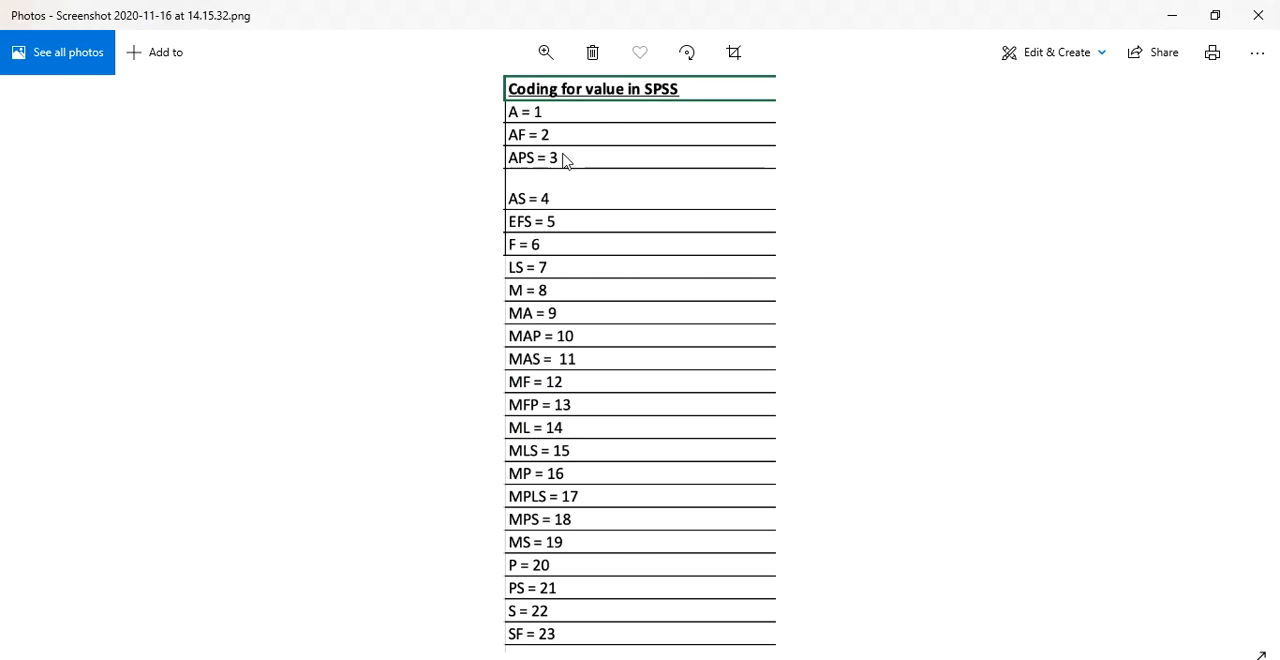
key("alt+Tab")
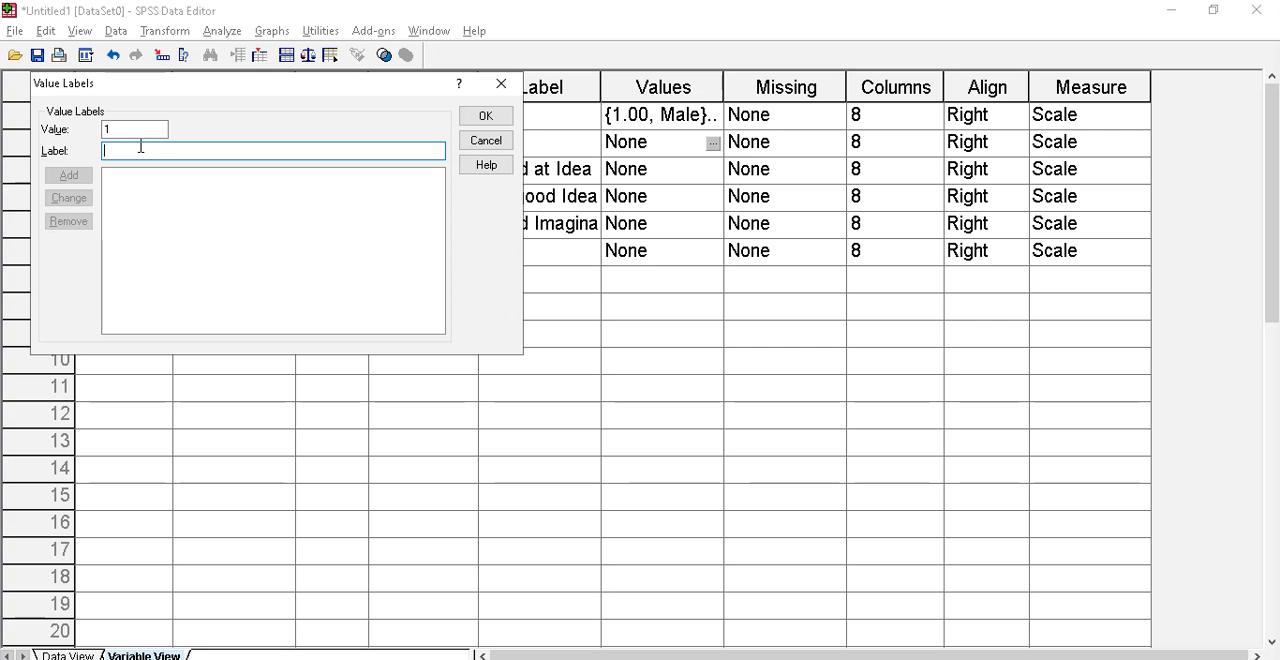
type("A")
left_click(70, 175)
Add the Subject value label 2 = AF from the coding list in Photos
key("alt+Tab")
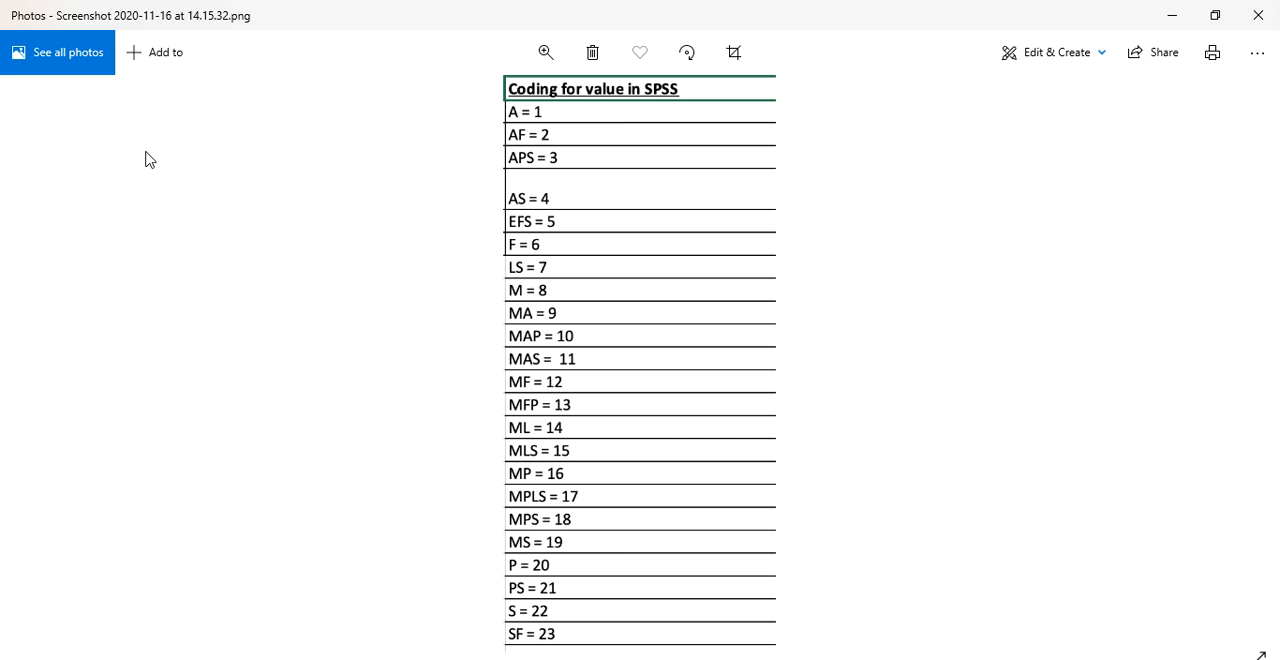
key("alt+Tab")
left_click(159, 123)
type("AF")
left_click(157, 150)
type("2")
left_click(66, 177)
left_click(362, 264)
type("2")
left_click(114, 151)
type("AF")
left_click(69, 175)
Add the Subject value label 3 = APS from the coding list in Photos
left_click(153, 151)
key("alt+Tab")
Add the Subject value label 4 = AS from the coding list in Photos
key("alt+Tab")
type("AFG")
left_click(69, 175)
type("4")
left_click(153, 151)
key("alt+Tab")
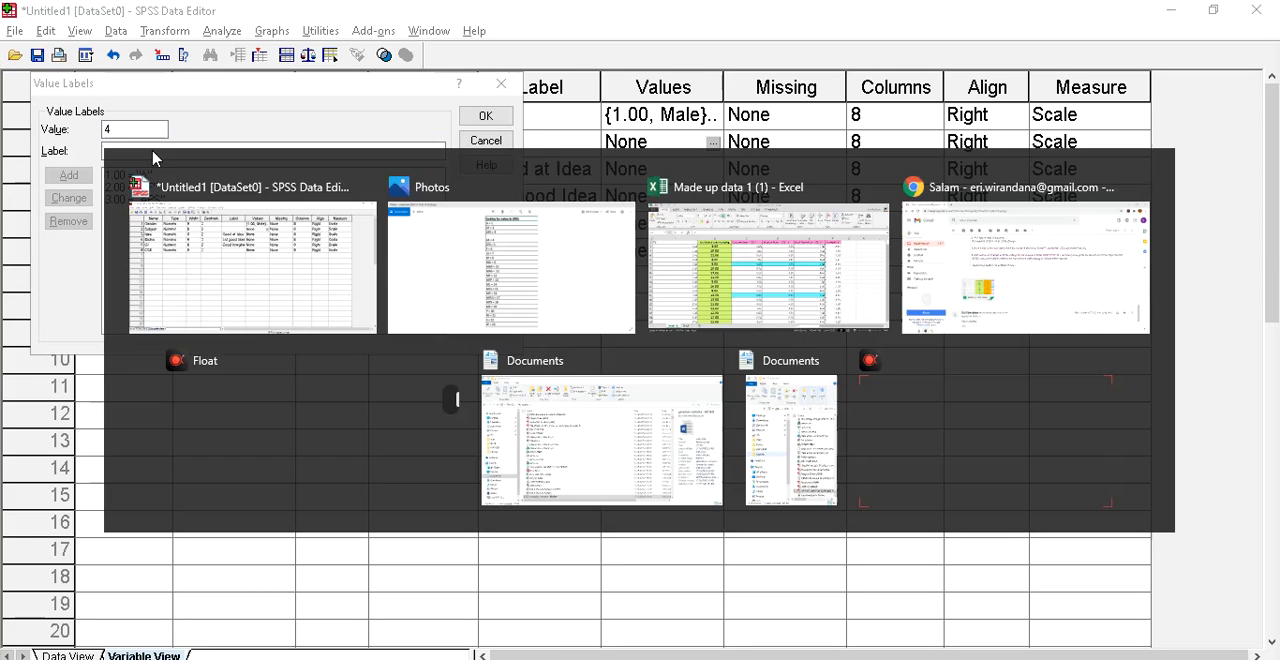
Add the Subject value labels 5 = EFS and 6 = F from the coding list in Photos
key("alt+Tab")
type("AS")
key("Return")
left_click(154, 151)
key("alt+Tab")
key("alt+Tab")
type("EFS")
key("Return")
key("alt+Tab")
key("alt+Tab")
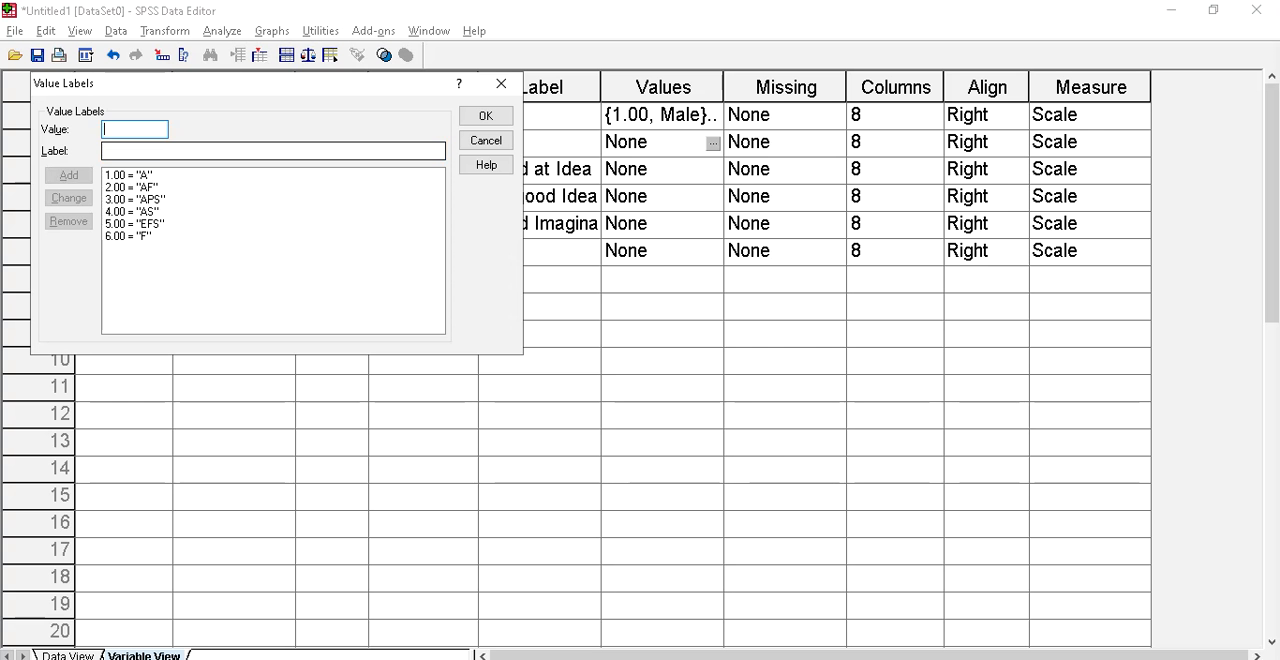
Add the Subject value label 7 = LS from the coding list in Photos
type("7")
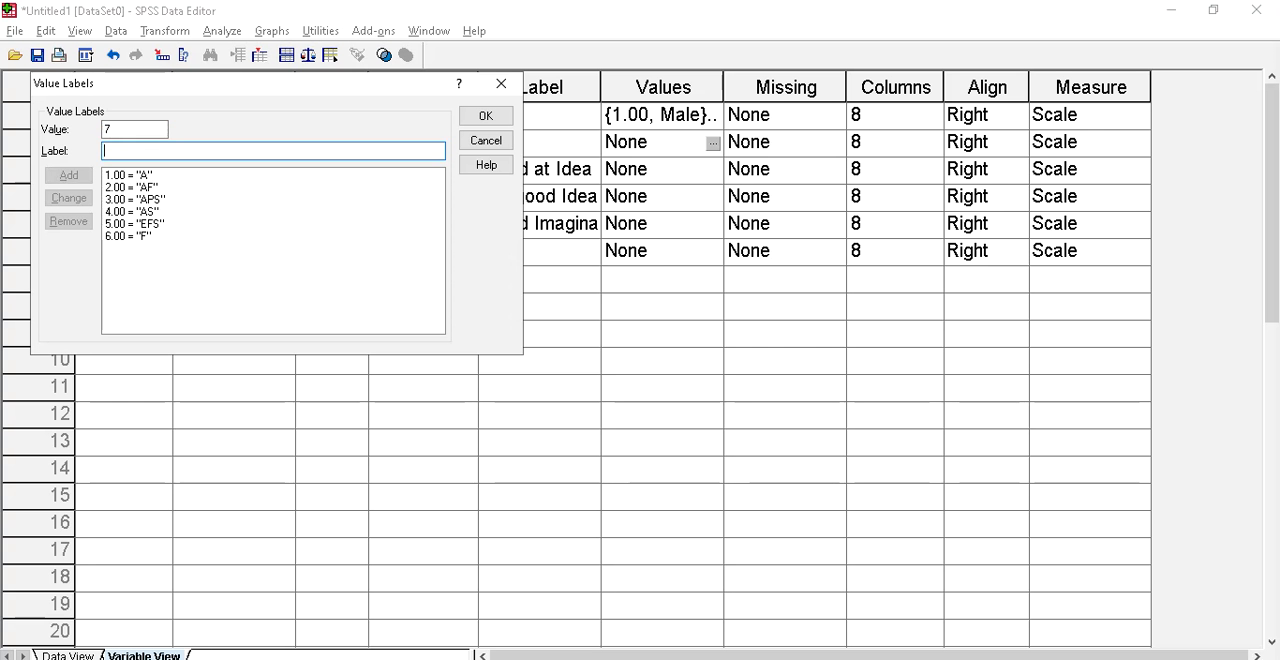
key("alt+Tab")
Add the Subject value label 8 = M from the coding list in Photos
key("alt+Tab")
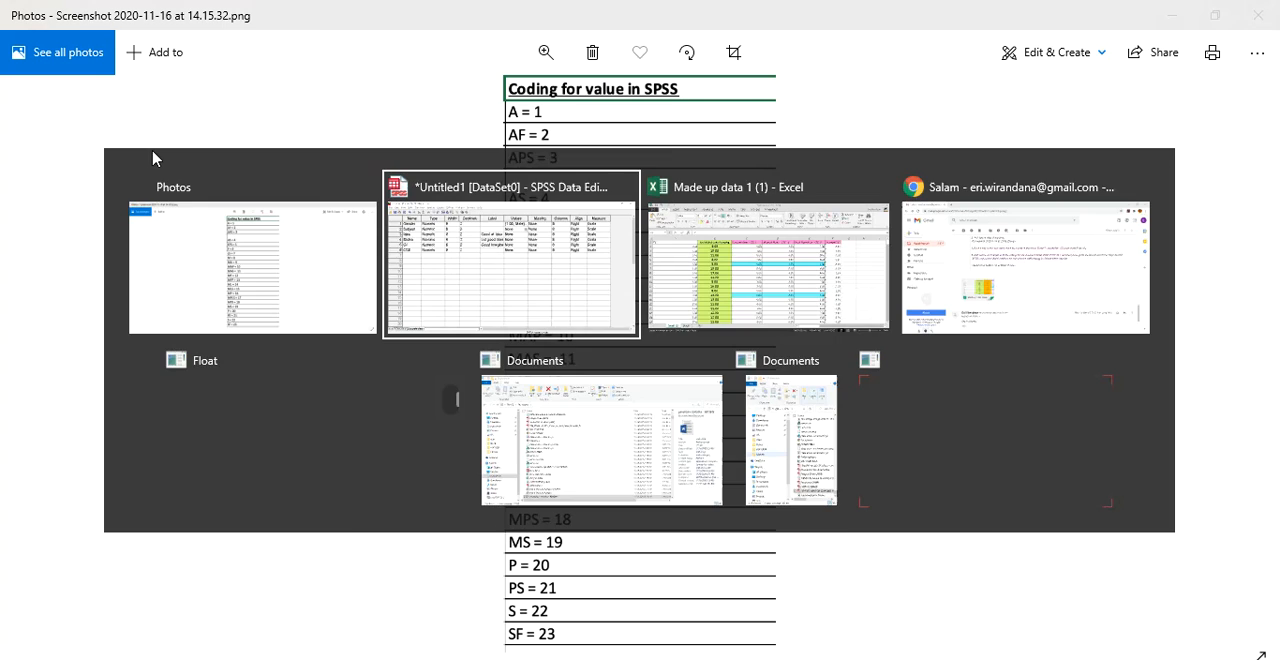
key("Tab")
type("LS")
key("alt+a")
type("8")
key("Tab")
key("alt+Tab")
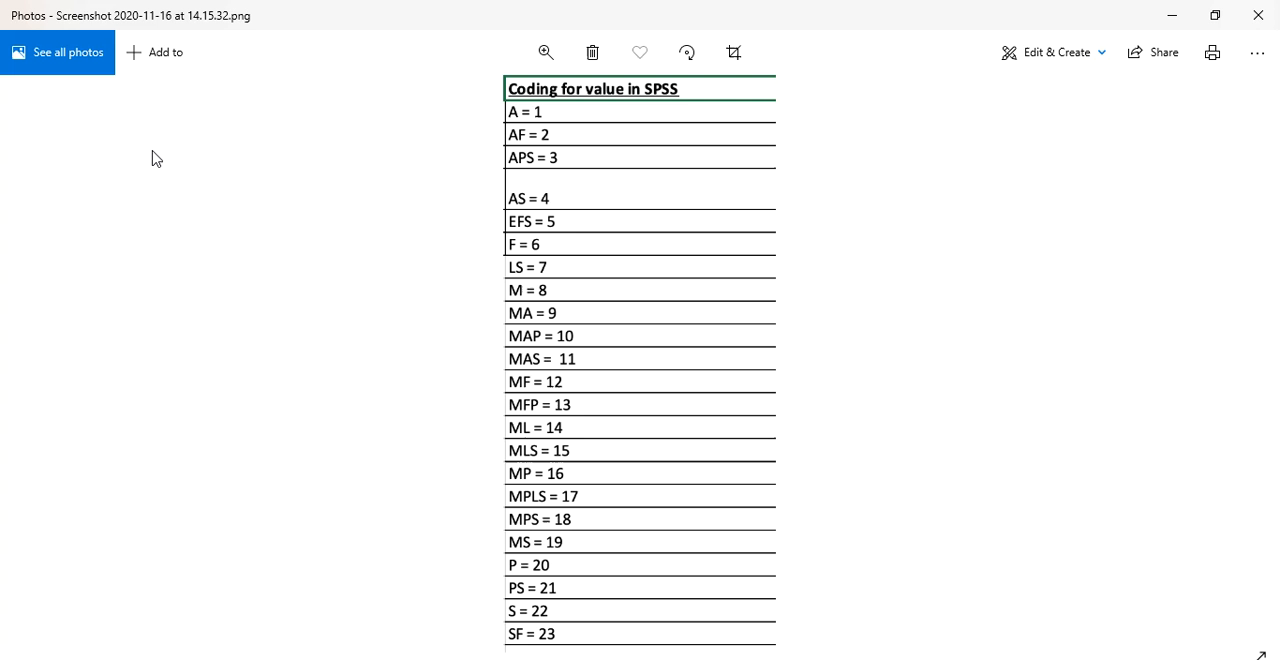
Add the Subject value label 9 = MA from the coding list in Photos
key("alt+Tab")
type("M")
key("alt+a")
type("9")
key("Tab")
Add the Subject value label 10 = MAP from the coding list in Photos
key("alt+Tab")
key("alt+Tab")
type("MA")
key("alt+a")
type("10")
key("alt+Tab")
key("alt+Tab")
key("alt+Tab")
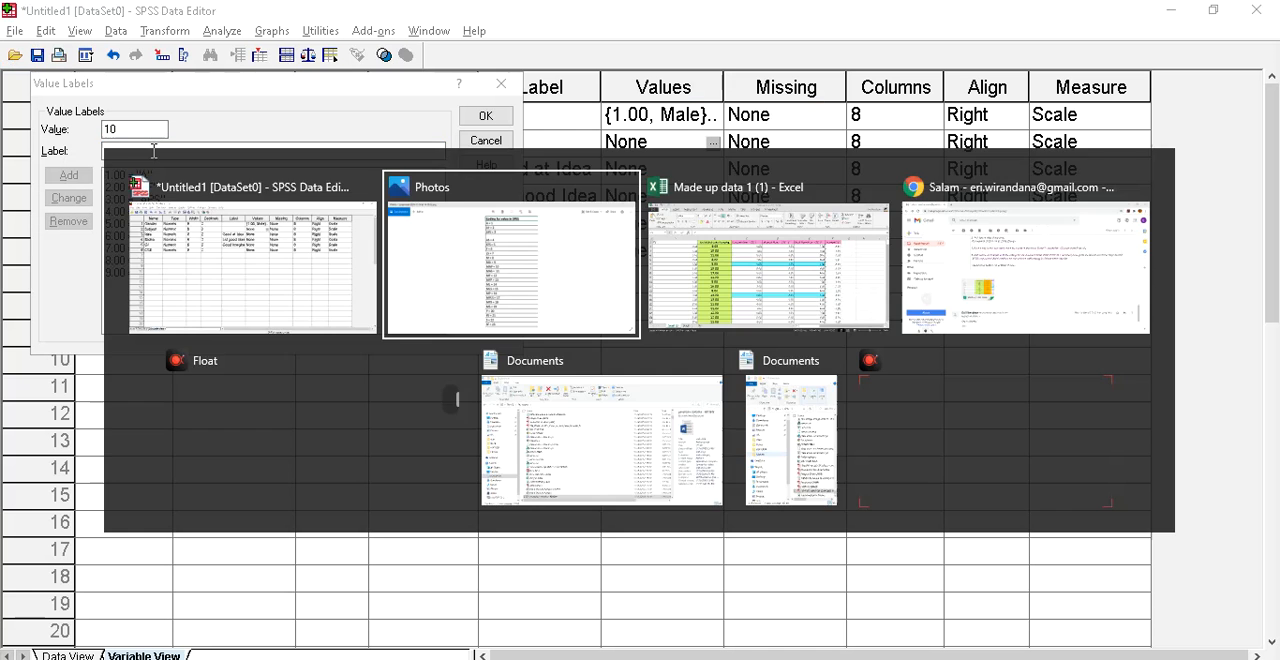
key("alt+Tab")
type("MAP")
key("Return")
Add the Subject value label 11 = MAS from the coding list in Photos
type("11")
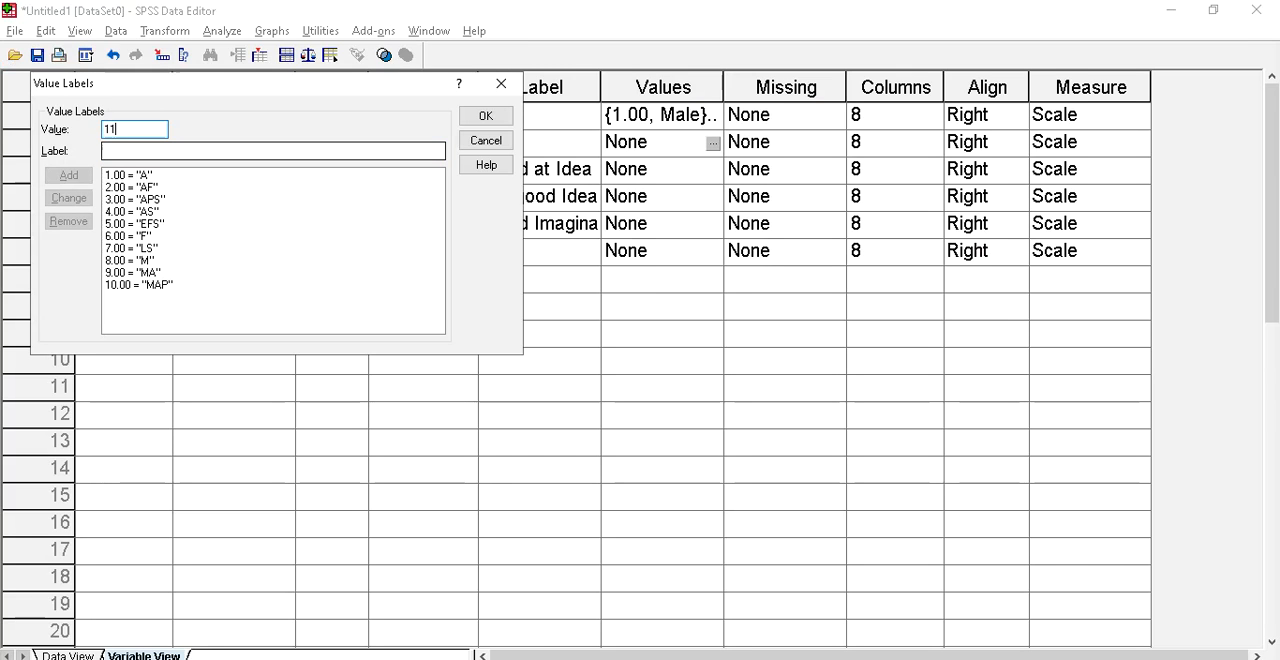
key("Tab")
key("alt+Tab")
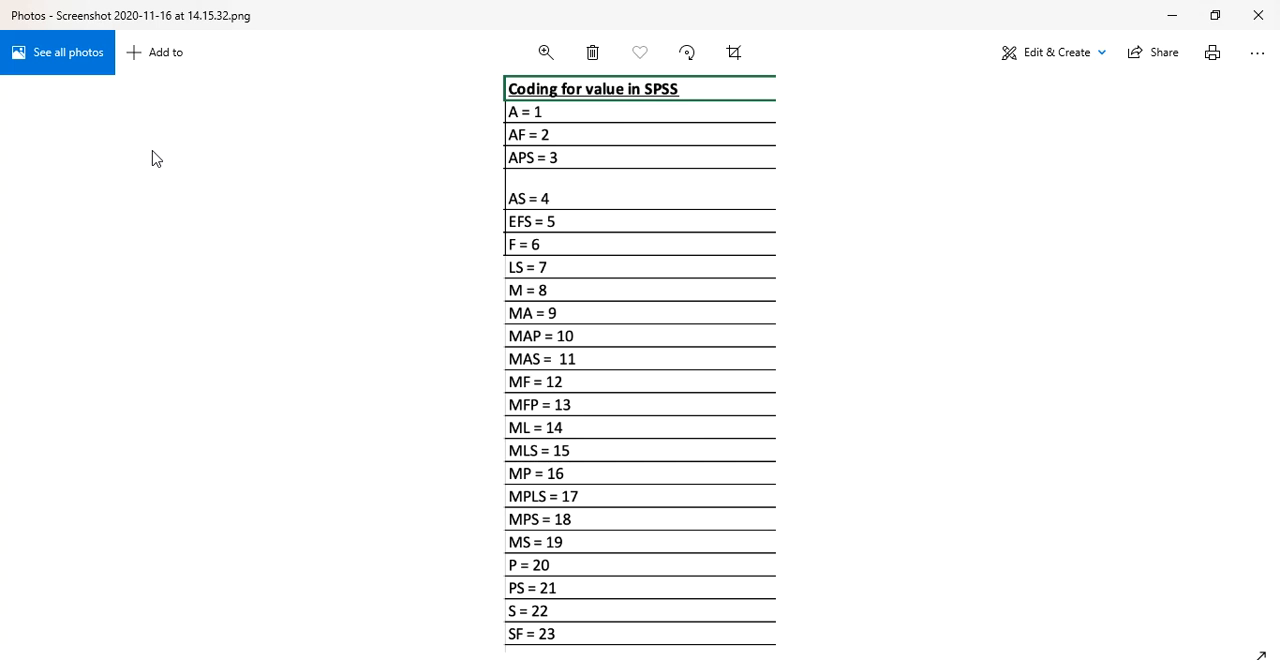
key("alt+Tab")
type("MAS")
key("Return")
Add the Subject value label 12 = MF from the coding list in Photos
type("12")
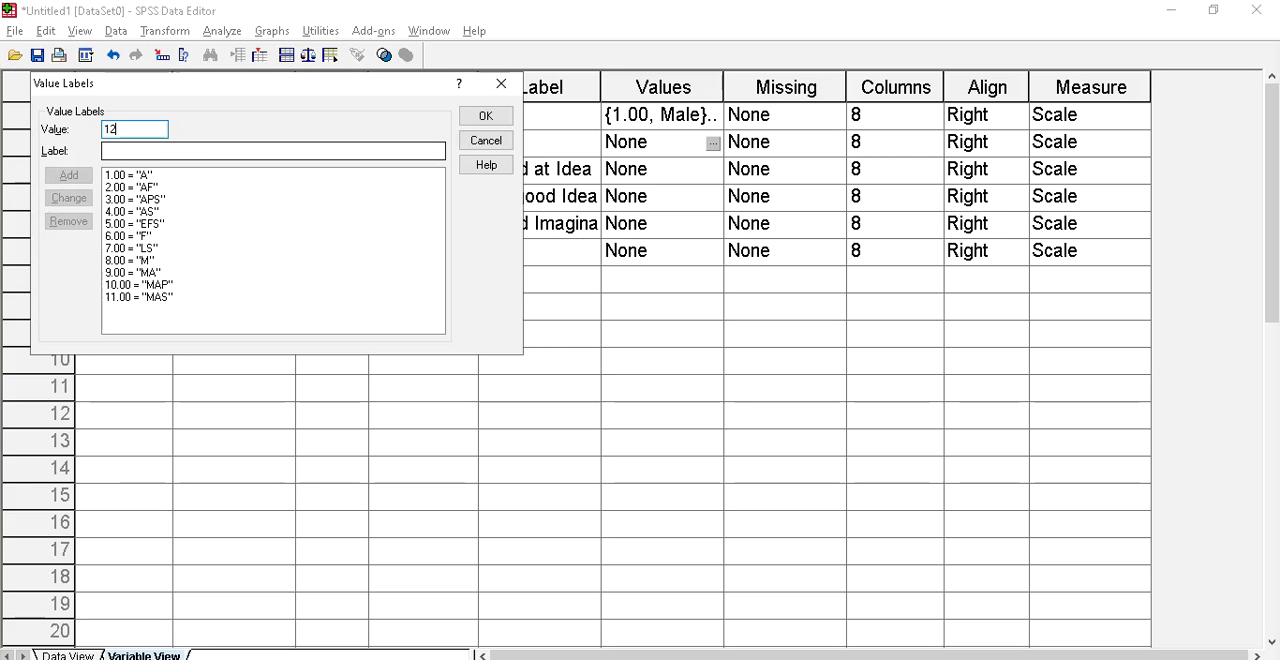
key("alt+Tab")
key("alt+Tab")
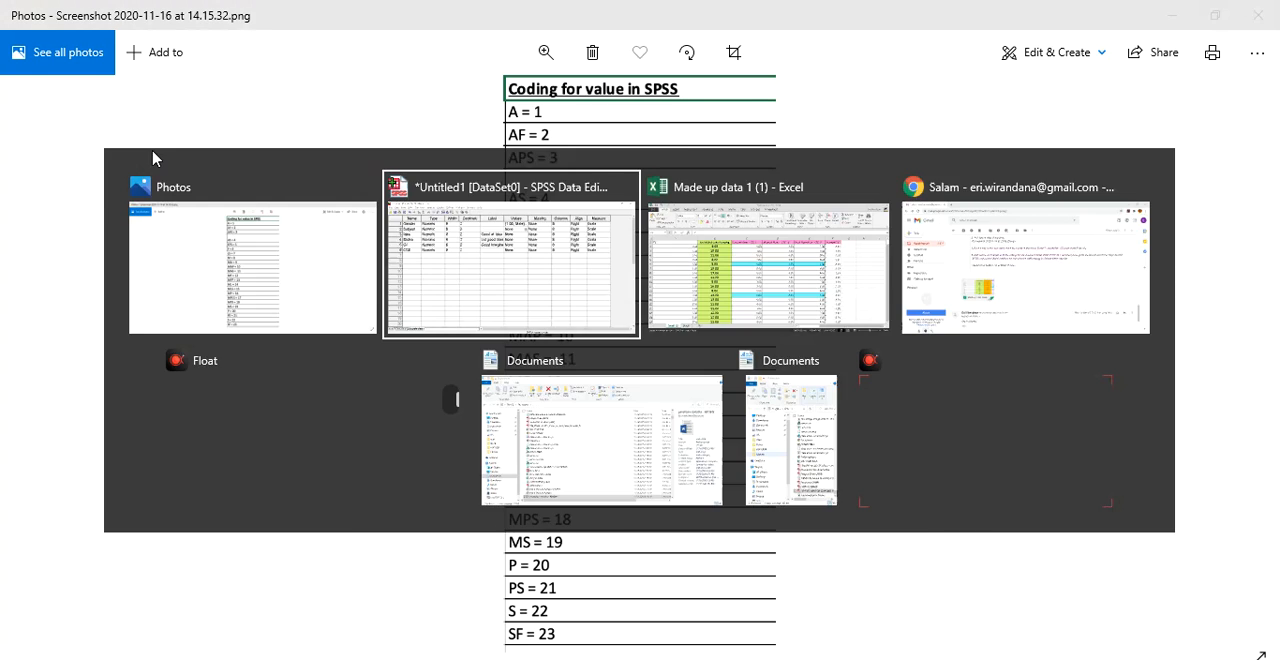
key("Tab")
key("alt+Tab")
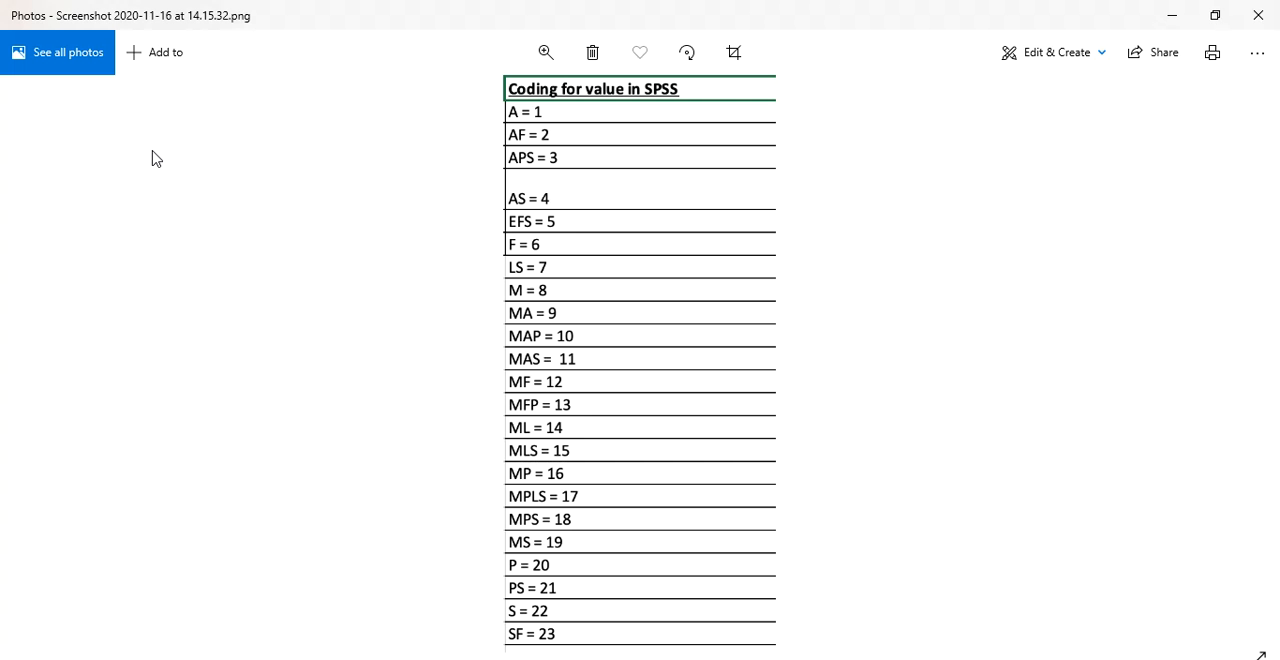
key("alt+Tab")
type("MF")
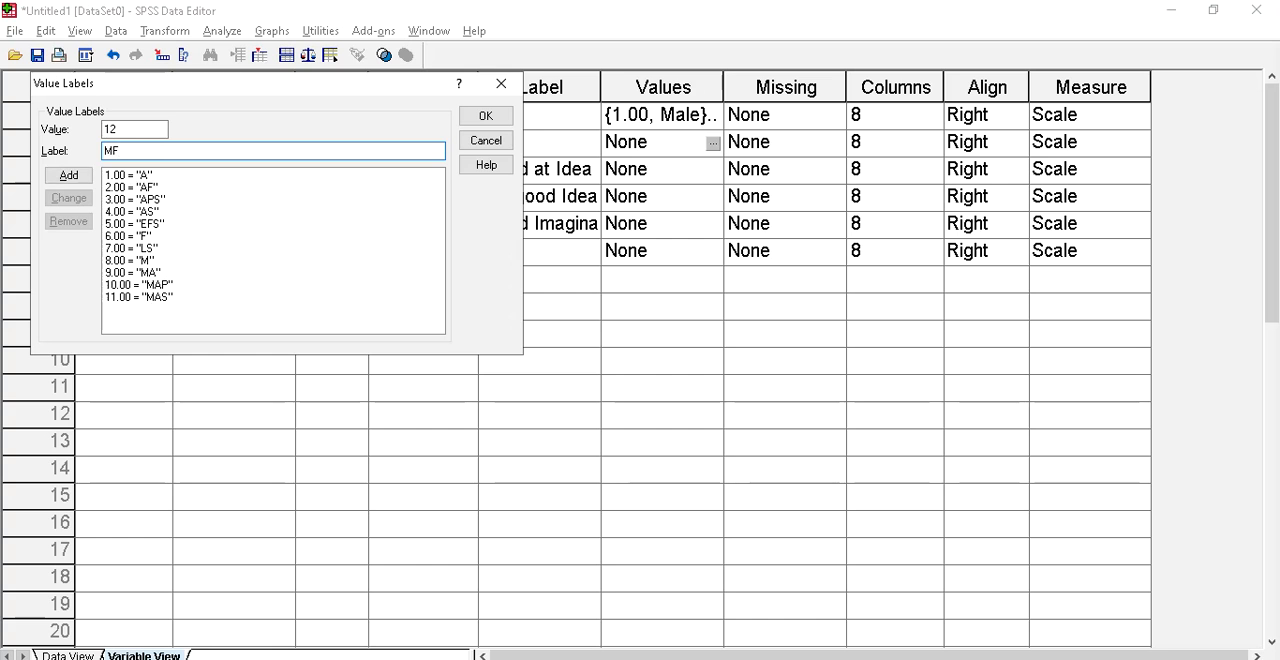
key("Return")
Add the Subject value label 13 = MFP from the coding list in Photos
type("13")
key("Tab")
key("alt+Tab")
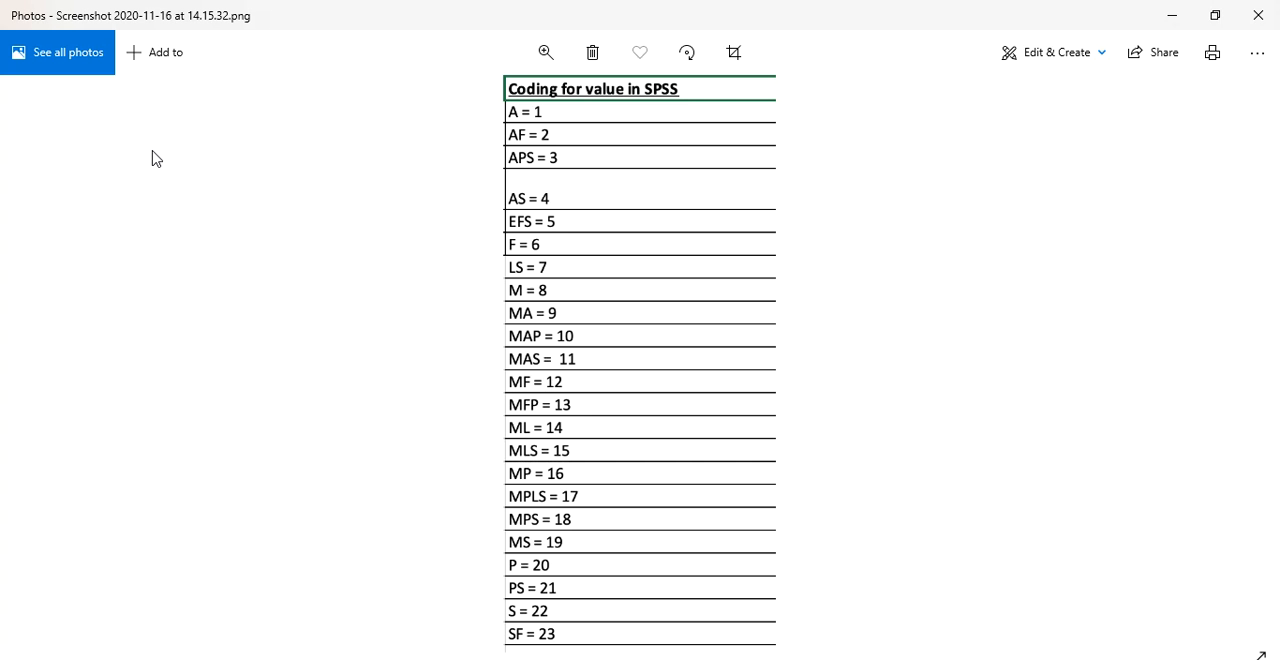
key("alt+Tab")
type("MFP")
key("Return")
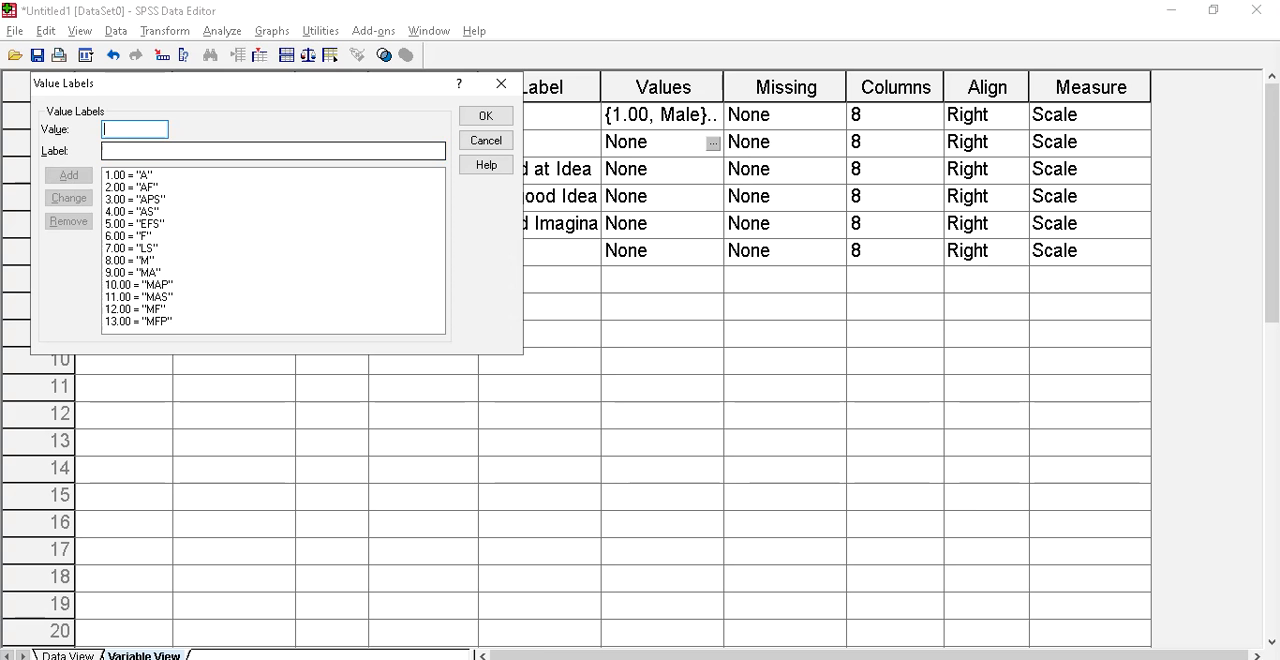
Add the Subject value label 14 = ML from the coding list in Photos
key("alt+Tab")
key("alt+Tab")
type("14")
key("Tab")
type("ML")
key("Return")
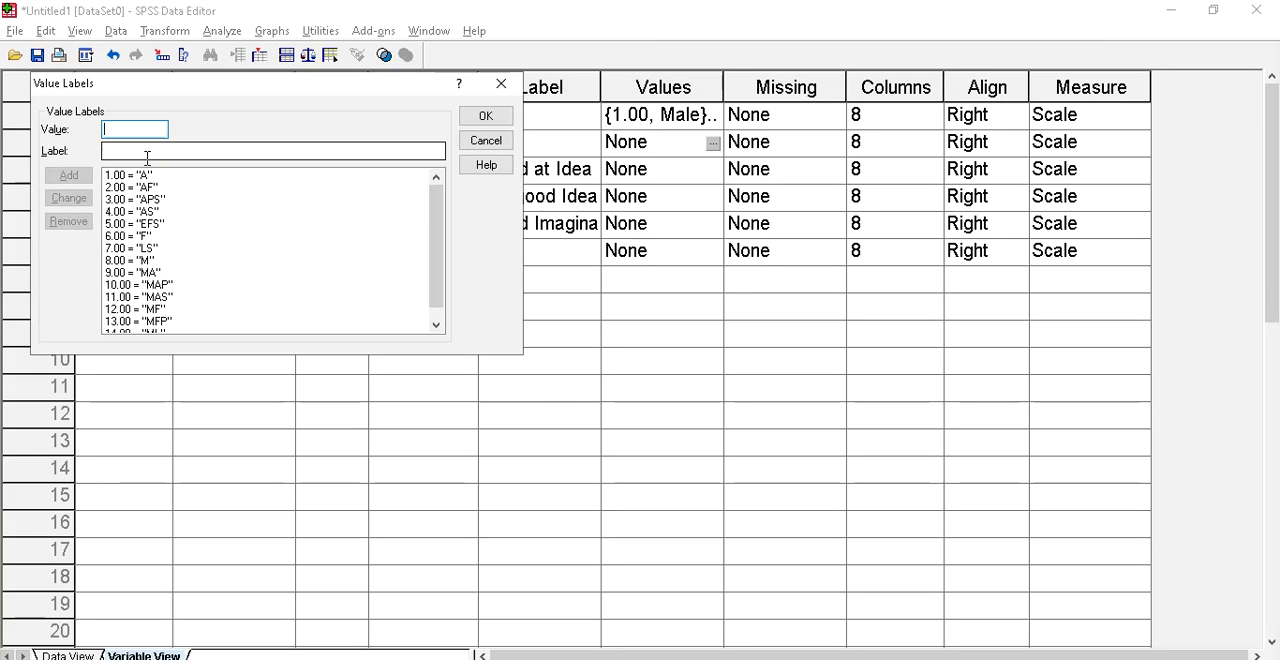
Add the Subject value label 15 = MLS from the coding list in Photos
type("15")
key("alt+Tab")
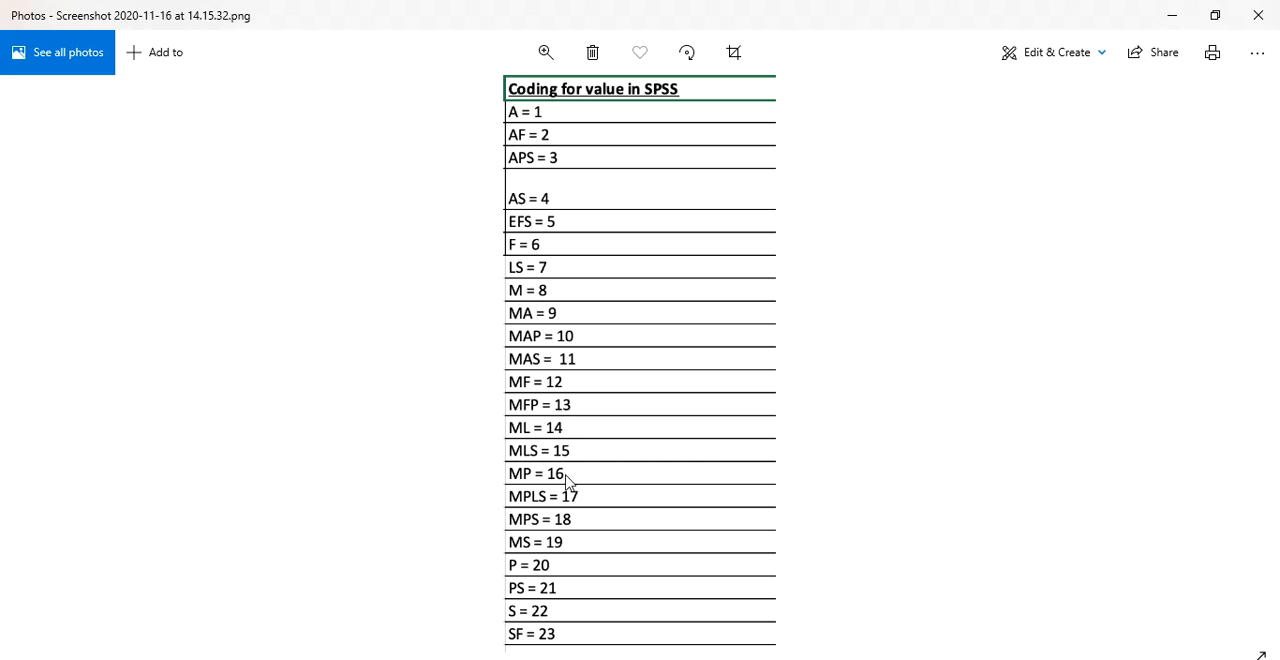
key("alt+Tab")
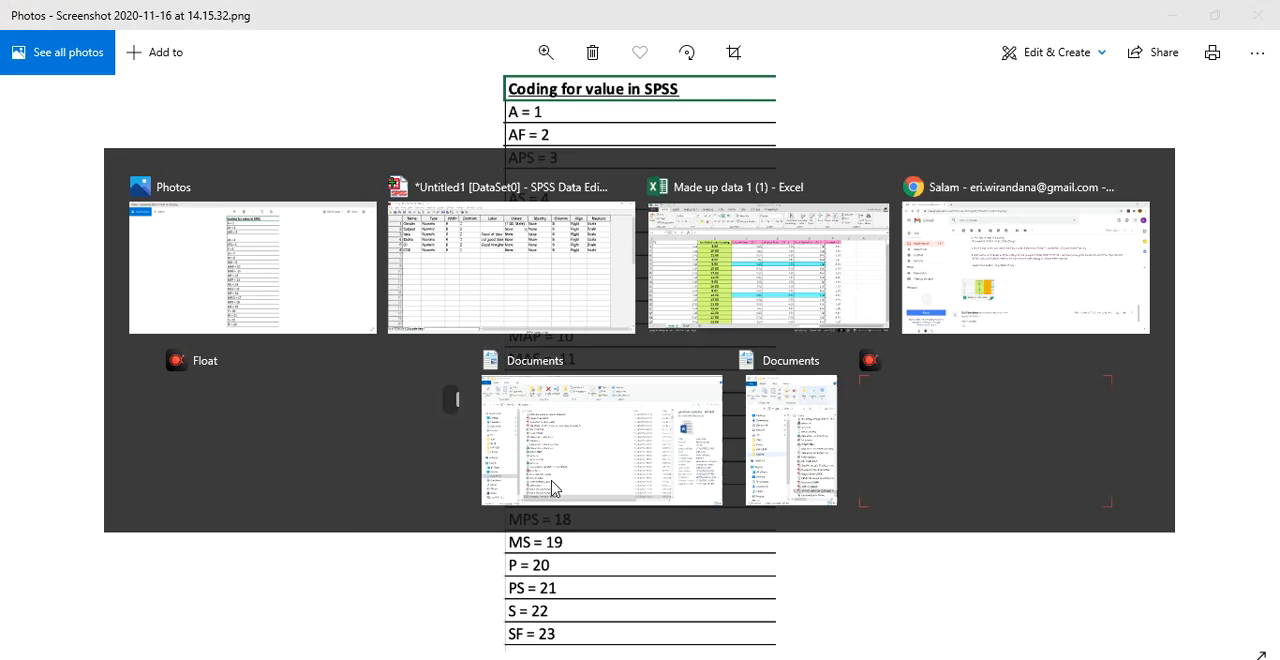
key("Return")
Add the Subject value label 16 = MP from the coding list in Photos
type("16")
key("alt+Tab")
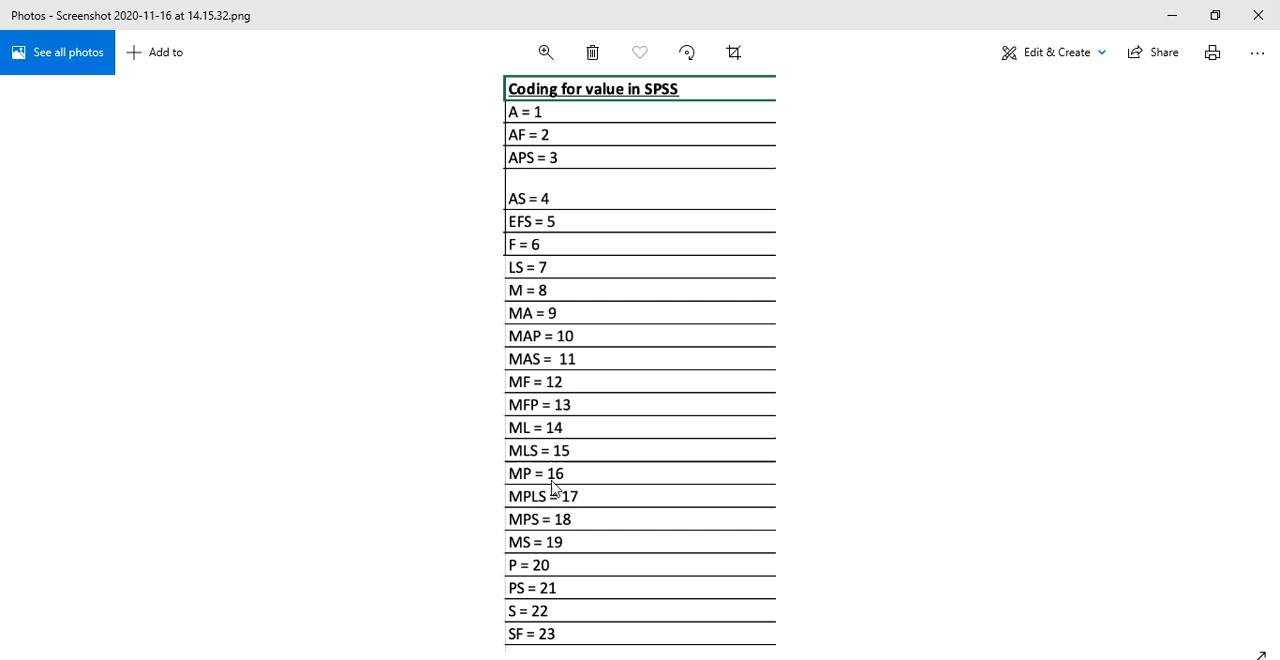
key("alt+Tab")
type("MP")
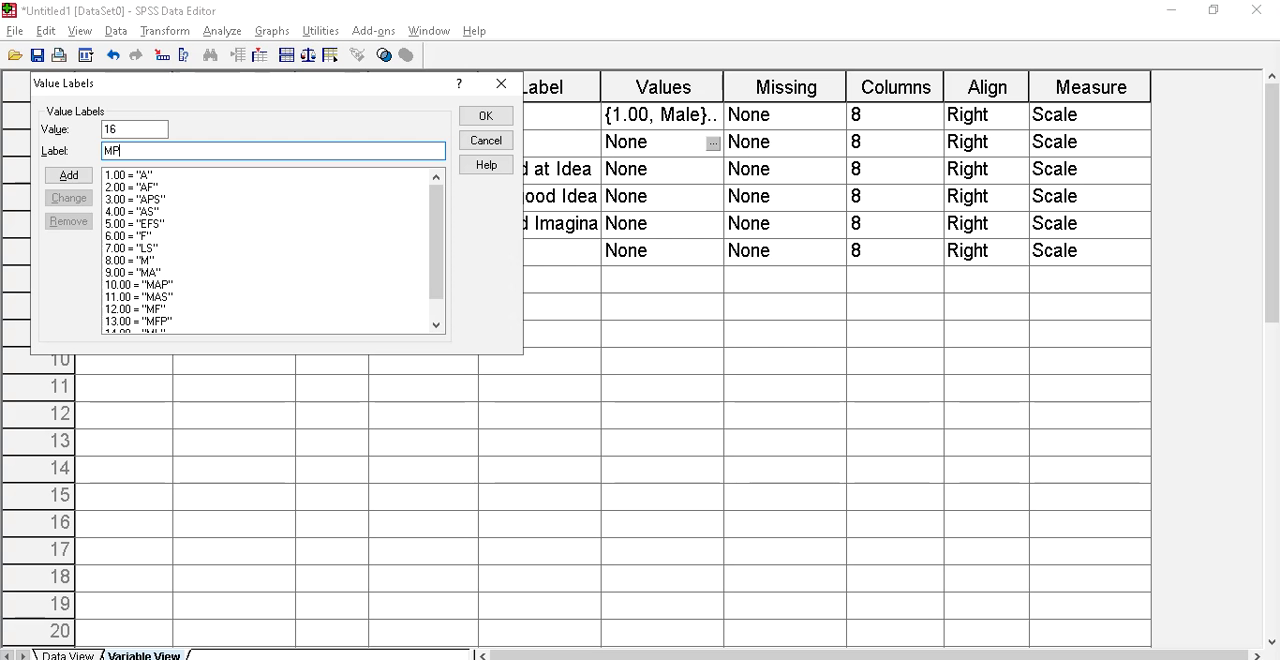
key("Return")
Add the Subject value label 17 = MPLS from the coding list in Photos
type("1")
key("alt+Tab")
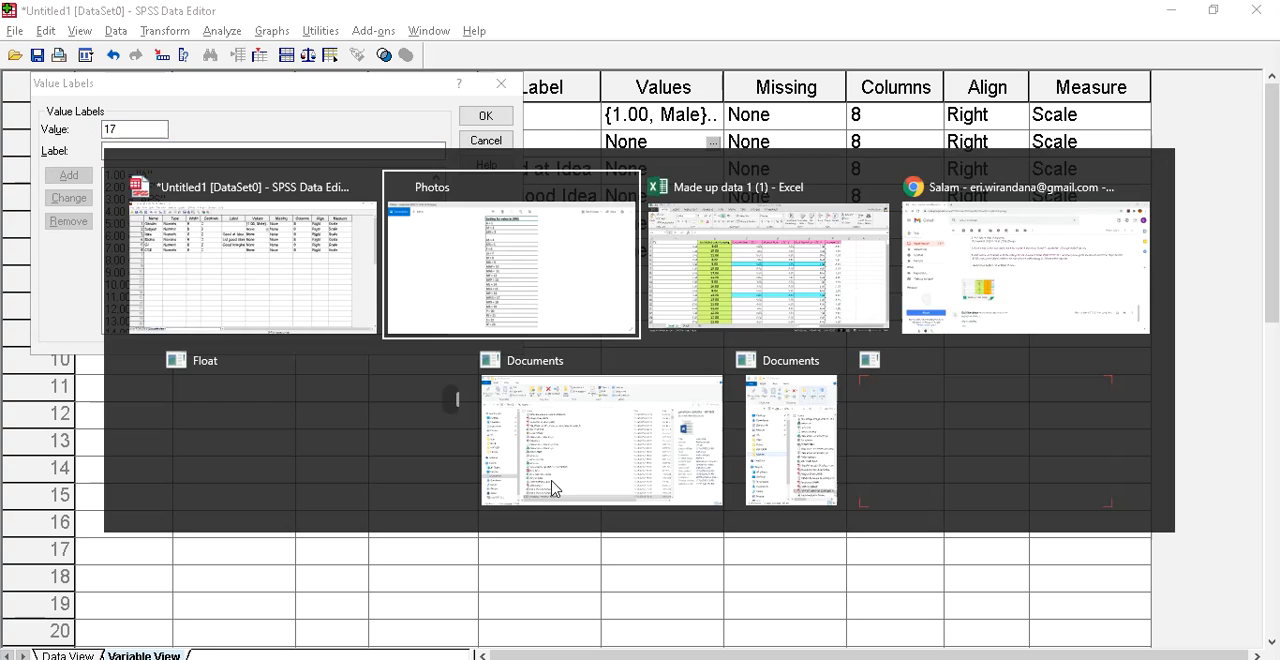
key("alt+Tab")
type("MP")
key("Return")
Add the Subject value label 18 = MPS from the coding list in Photos
type("18")
key("alt+Tab")
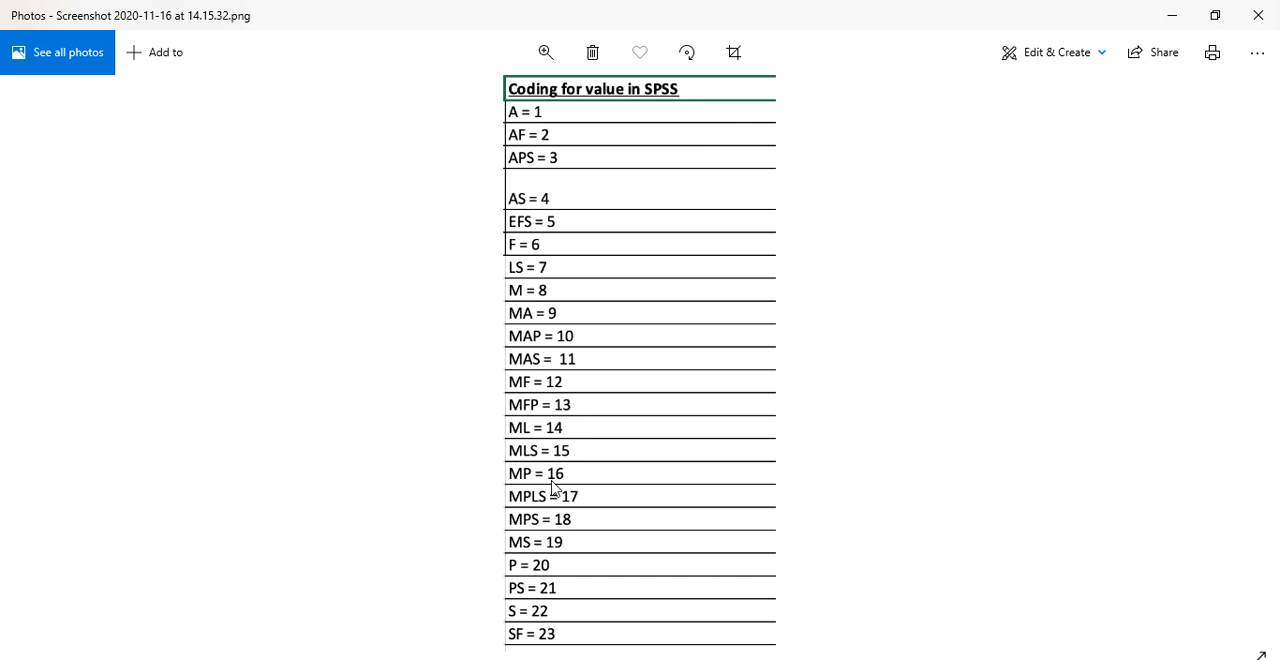
key("alt+Tab")
type("MPS")
key("Return")
Add the Subject value label 19 = MS from the coding list in Photos
type("19")
key("Tab")
key("alt+Tab")
key("alt+Tab")
type("MS")
key("Return")
Add the Subject value label 20 = P to the value label list
type("P")
key("Tab")
left_click(124, 130)
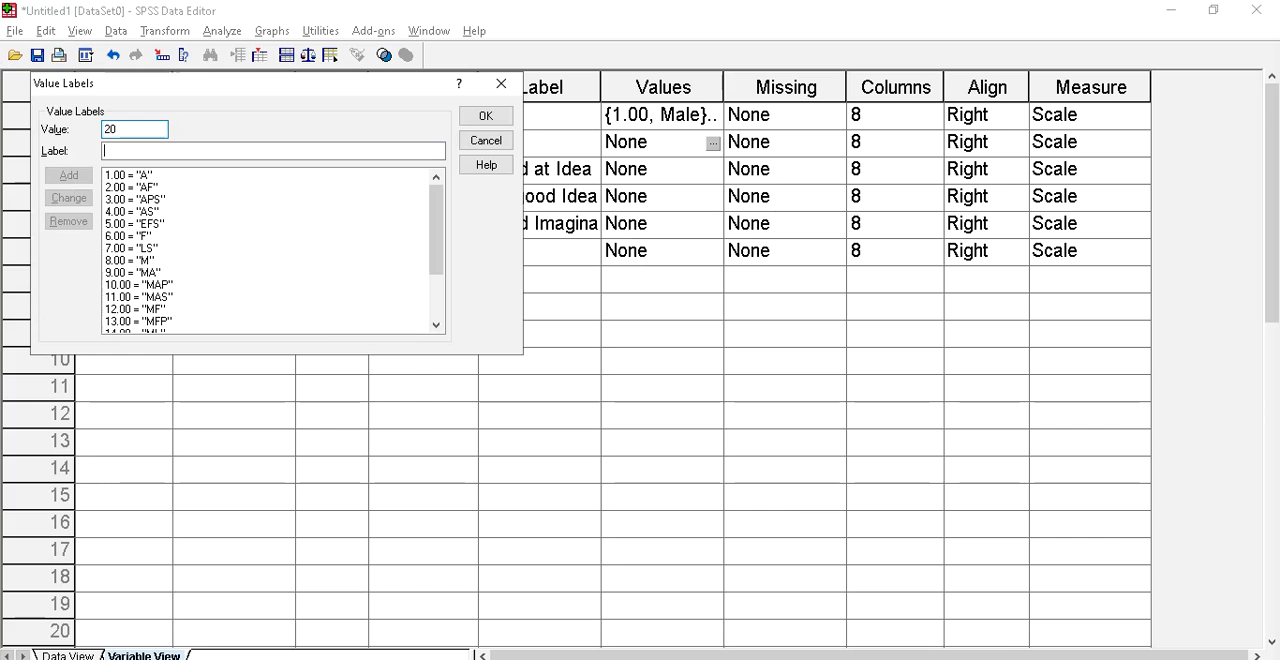
type("P")
key("Return")
Add the Subject value label 21 = PS from the coding list in Photos
key("alt+Tab")
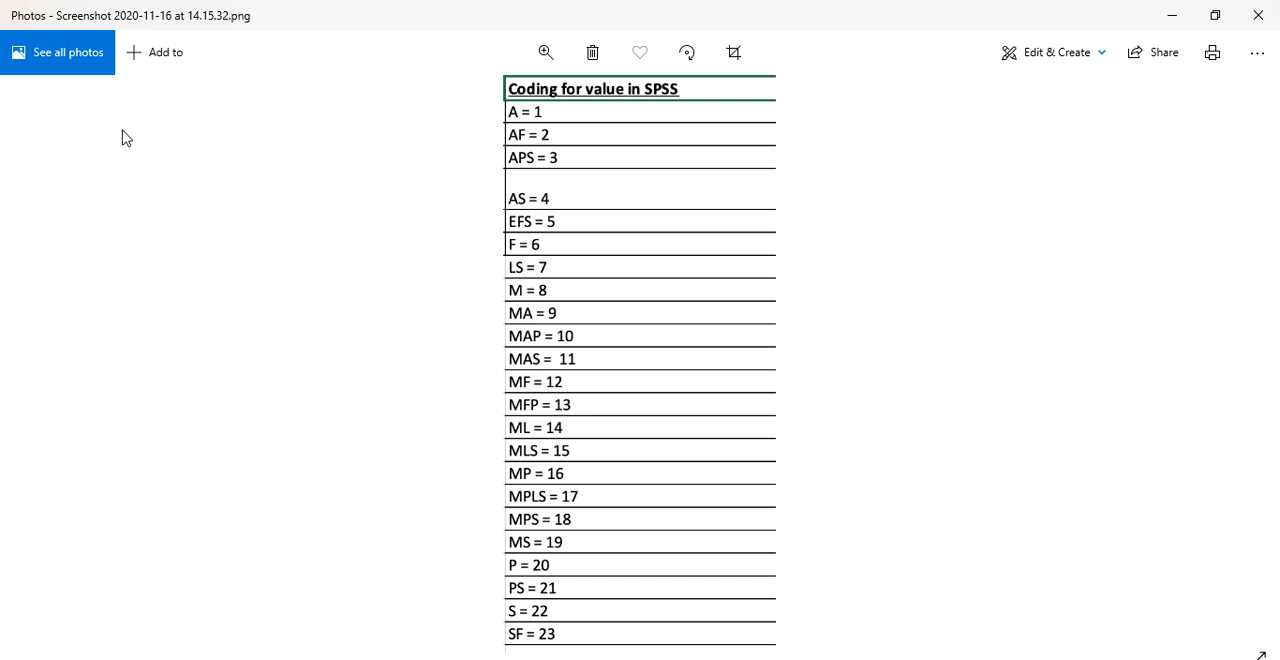
key("alt+Tab")
type("21")
key("Tab")
type("PS")
key("Return")
Add the Subject value label 22 = S from the coding list in Photos
type("22")
key("alt+Tab")
Add the Subject value label 23 = SF from the coding list in Photos and apply all the Subject value labels
key("alt+Tab")
type("S")
key("Return")
type("23")
key("Tab")
key("alt+Tab")
key("alt+Tab")
type("S")
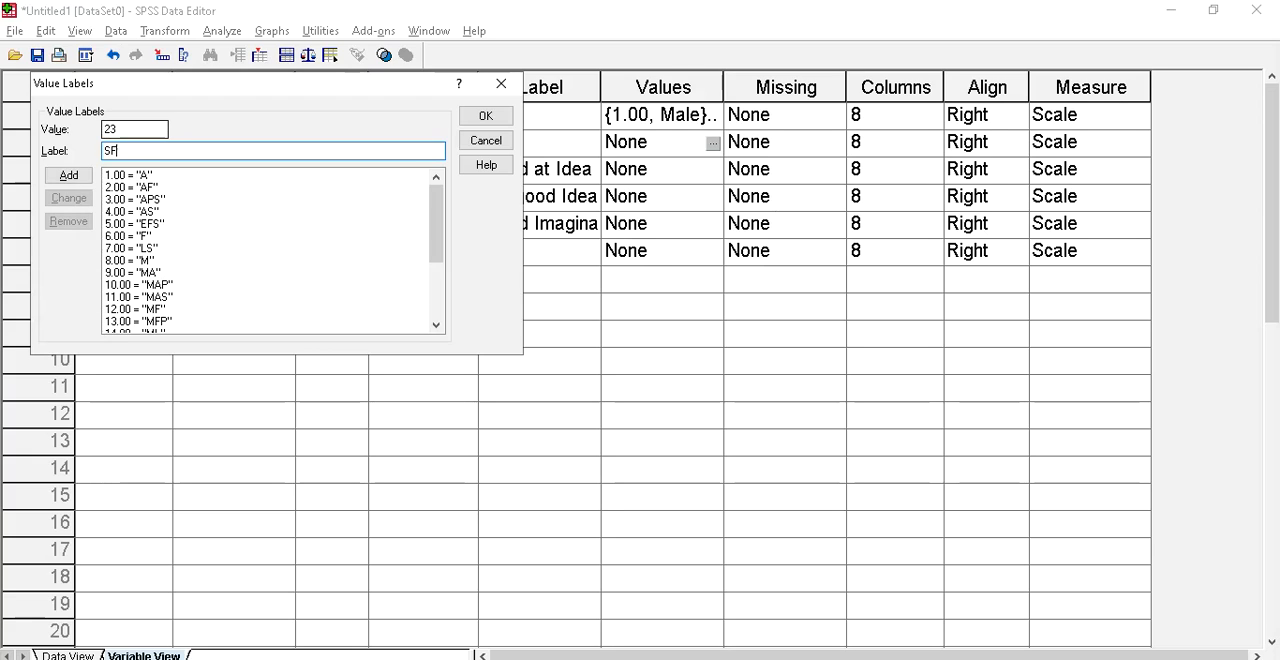
type("F")
key("Return")
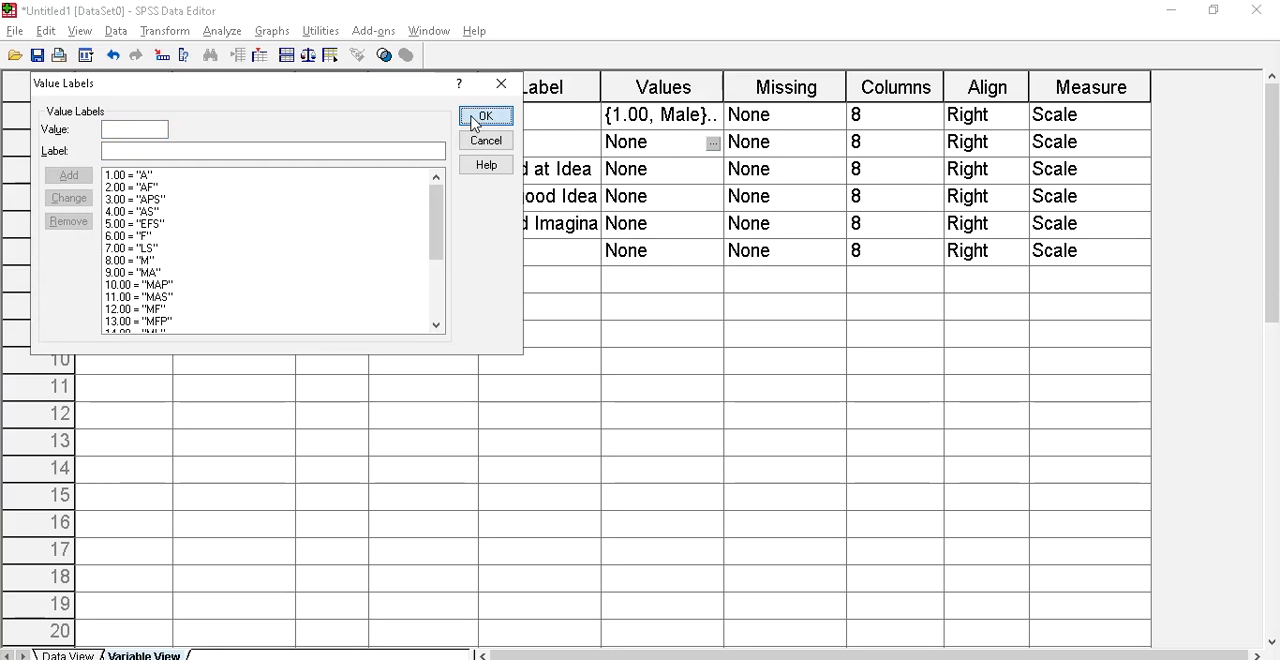
left_click(479, 120)
Save the dataset as an SPSS file named CSE DATA in the SPSS Evaluation folder
left_click(14, 31)
left_click(60, 163)
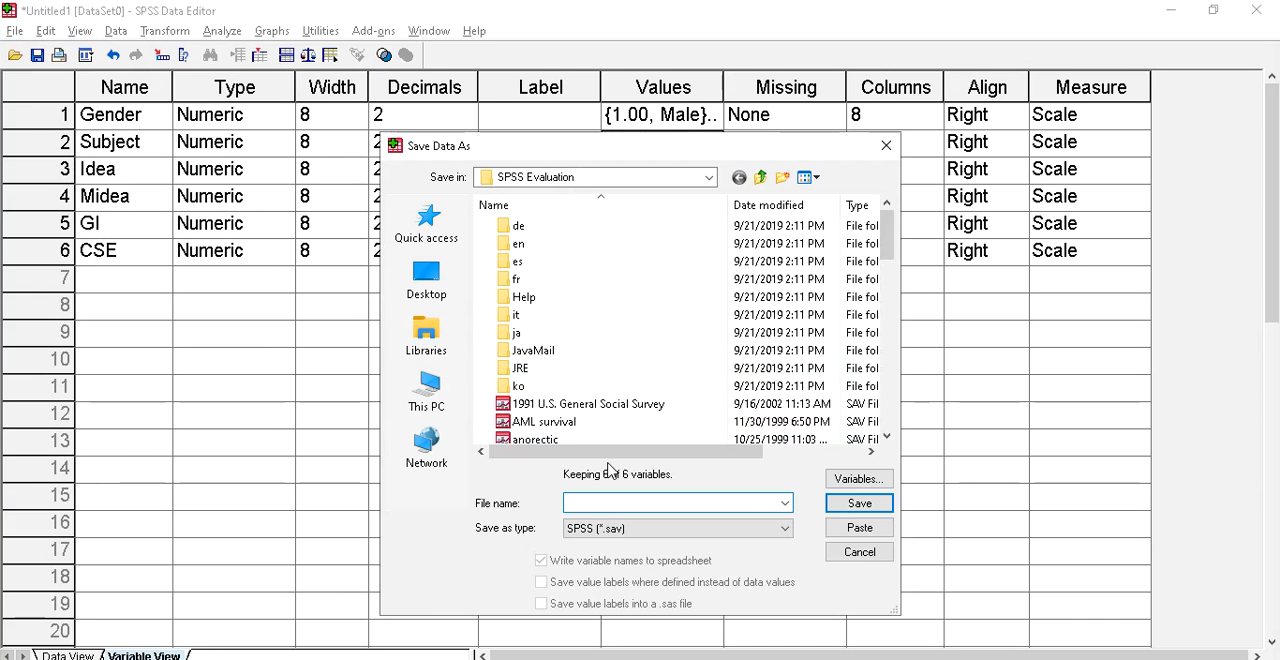
type("CSE DATA")
key("Return")
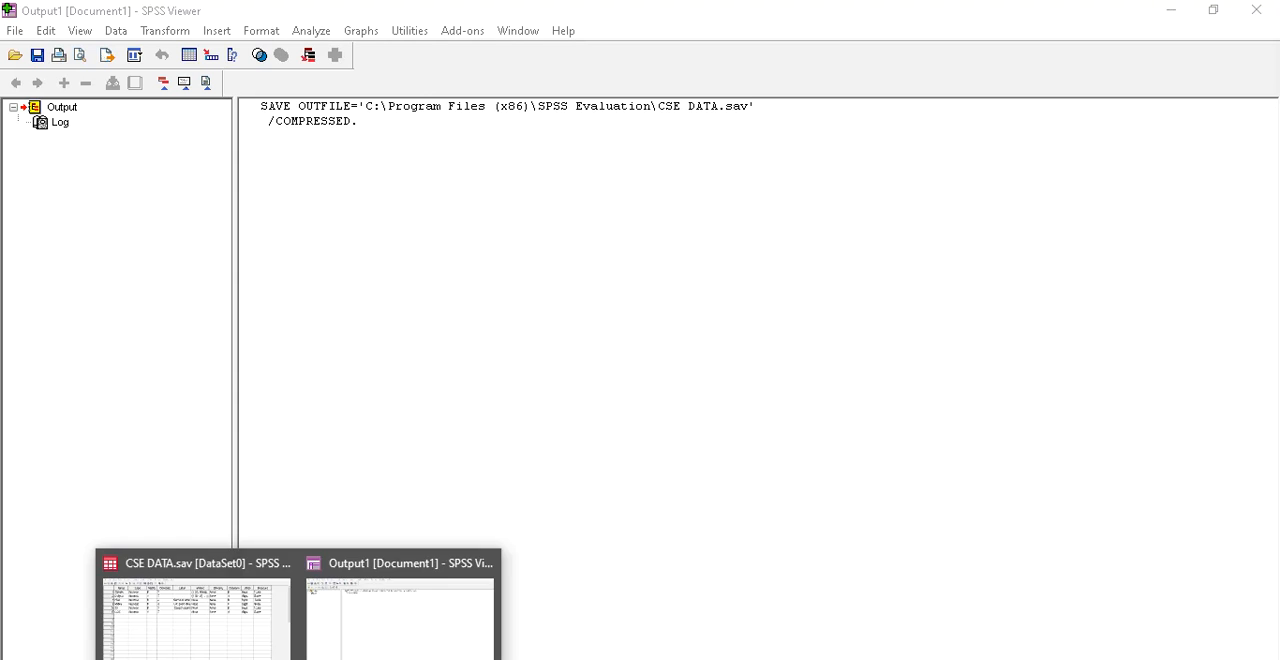
From the data view of CSE DATA, set up an Independent-Samples T Test with Gender as grouping variable, groups 1 and 2
left_click(217, 645)
left_click(90, 653)
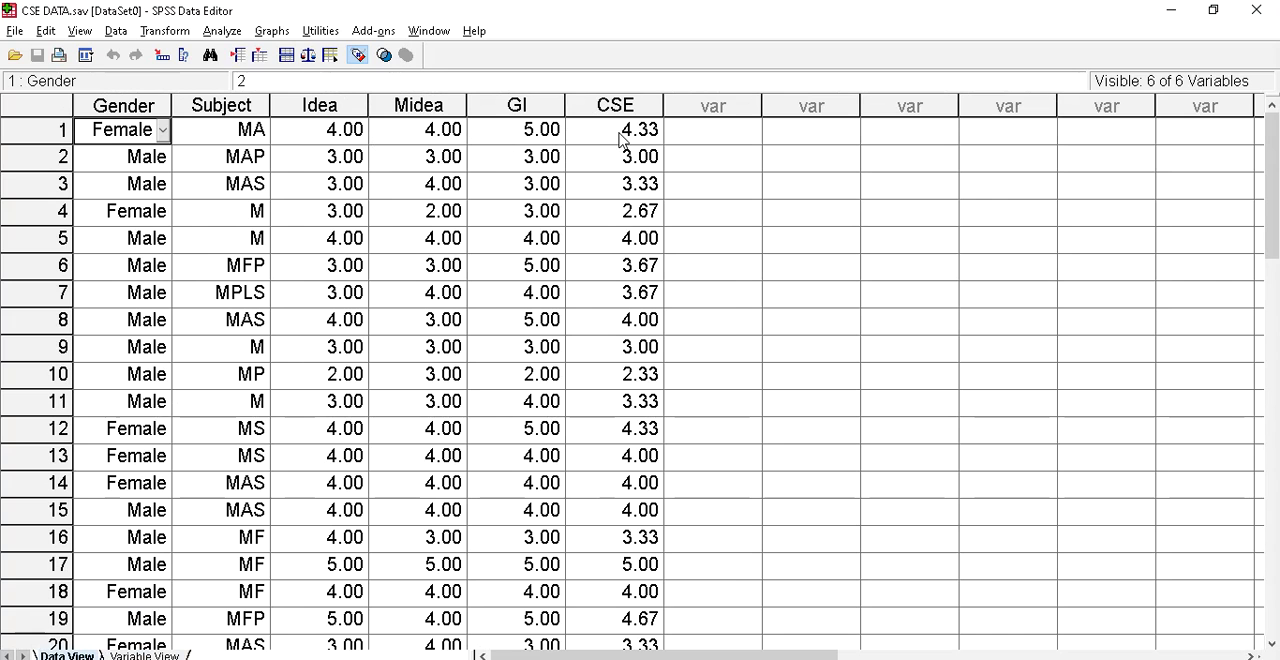
left_click(222, 31)
mouse_move(242, 116)
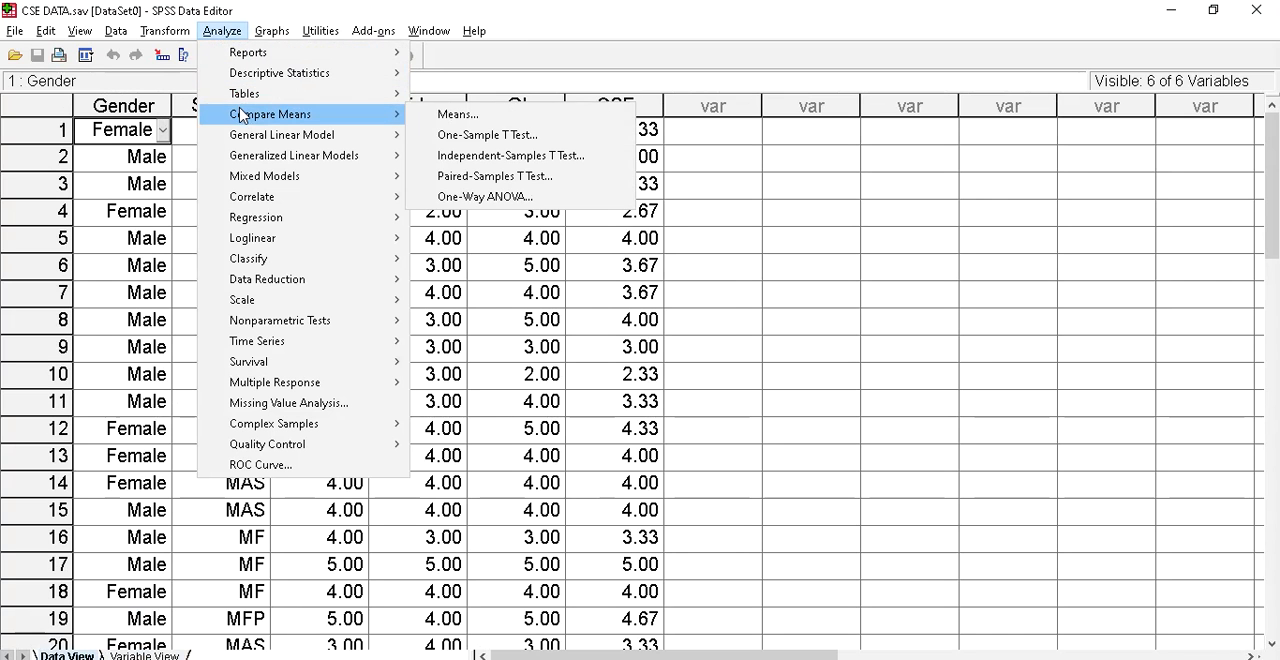
left_click(497, 156)
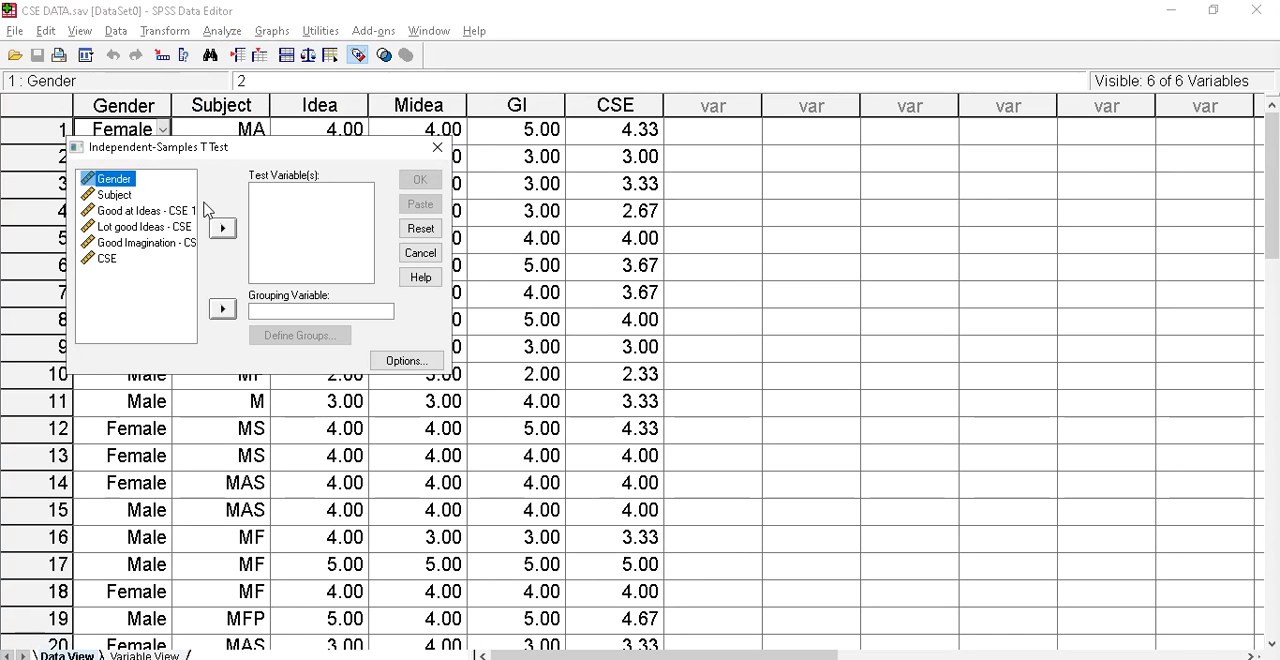
left_click(222, 309)
left_click(307, 335)
left_click(228, 293)
type("2")
left_click(286, 252)
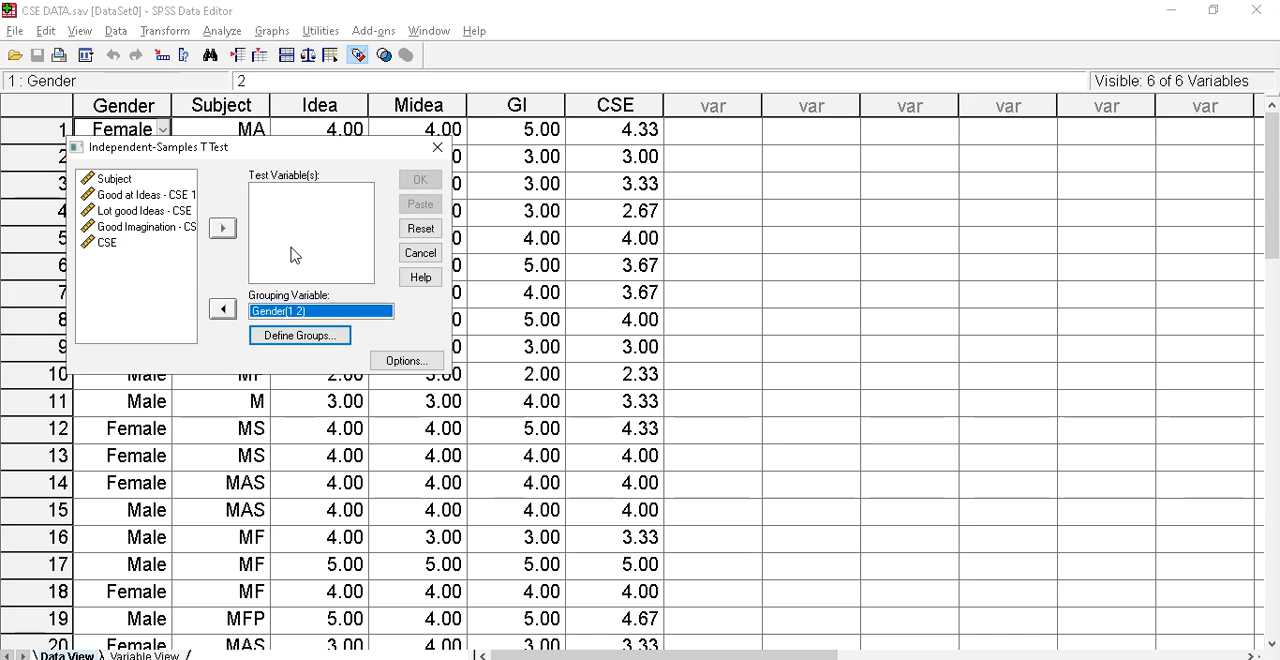
Run the Independent-Samples T Test with CSE as the test variable and view its output tables
left_click(108, 245)
left_click(223, 230)
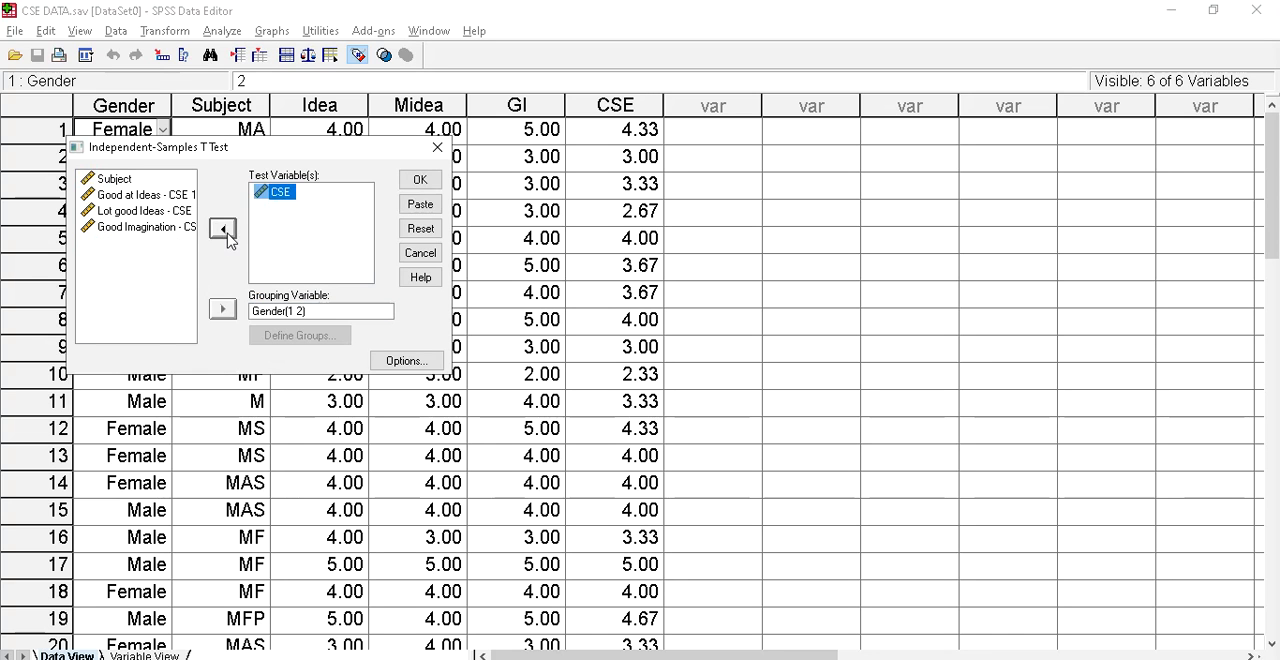
left_click(418, 180)
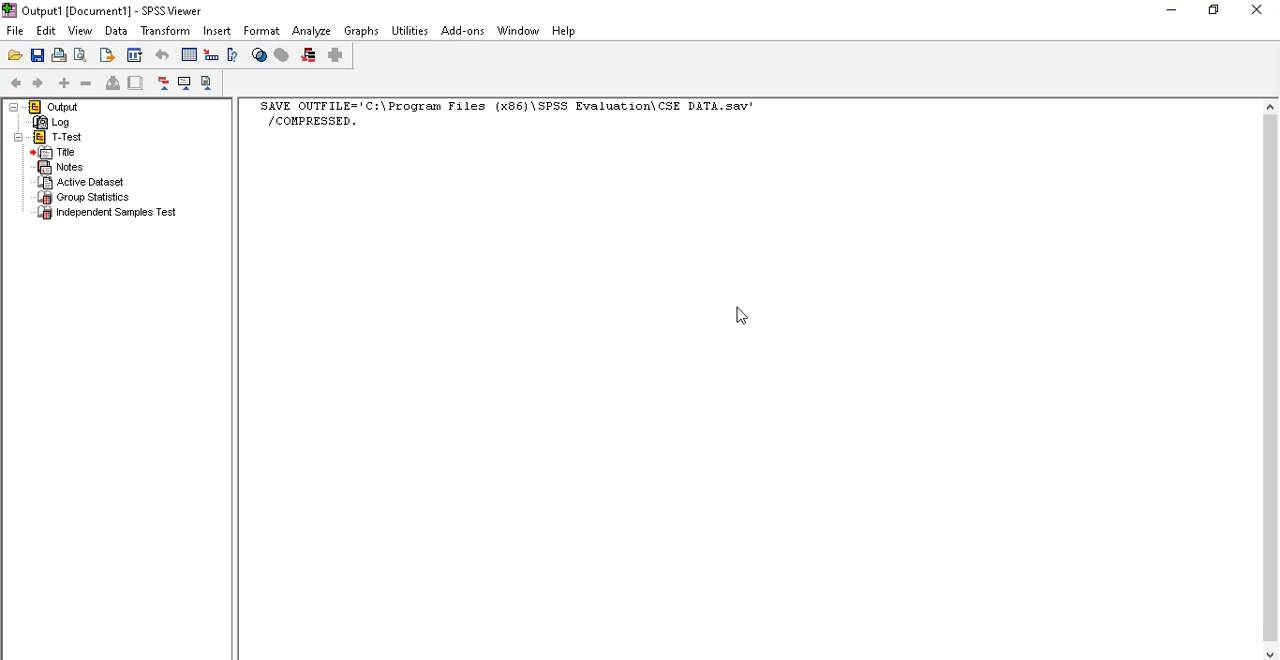
scroll(741, 316, "down", 1)
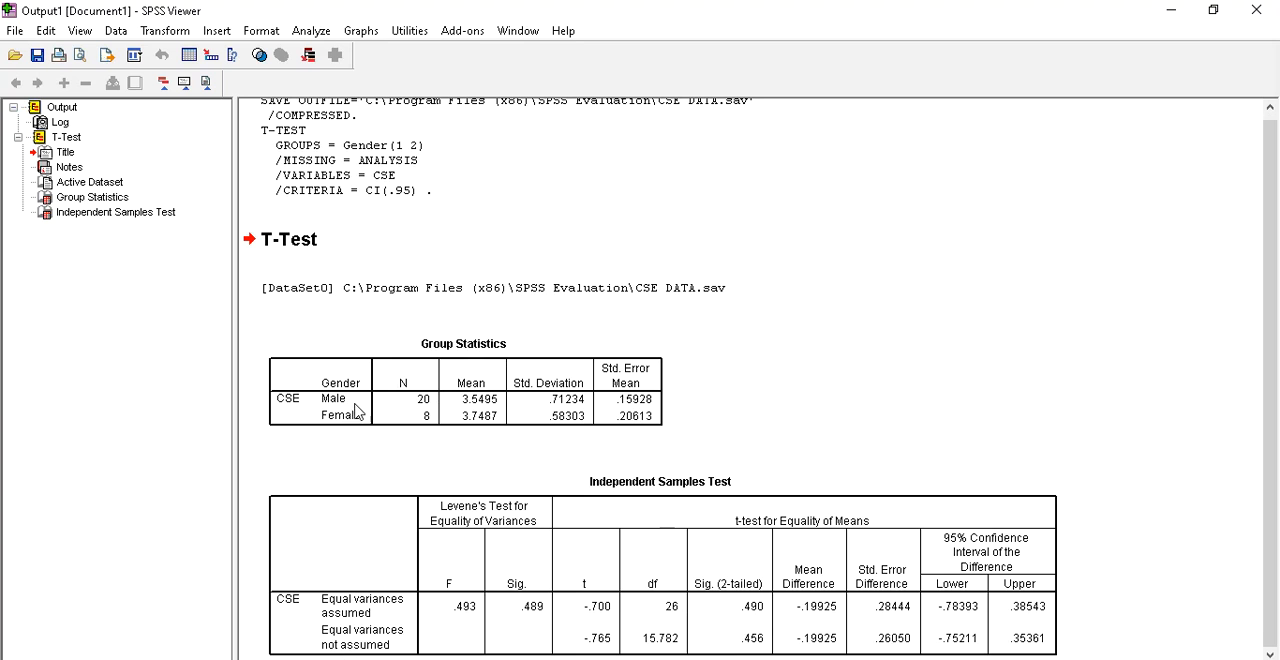
Set up a One-Way ANOVA with CSE as the dependent variable and Subject as the factor
left_click(333, 41)
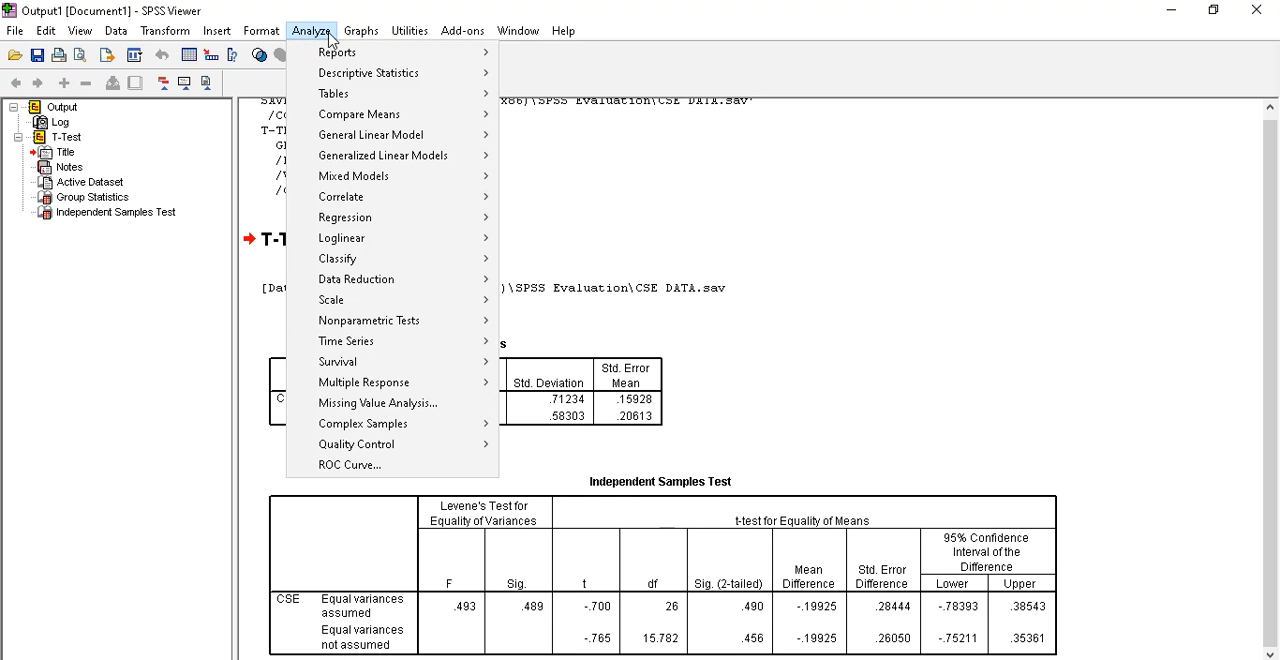
mouse_move(340, 117)
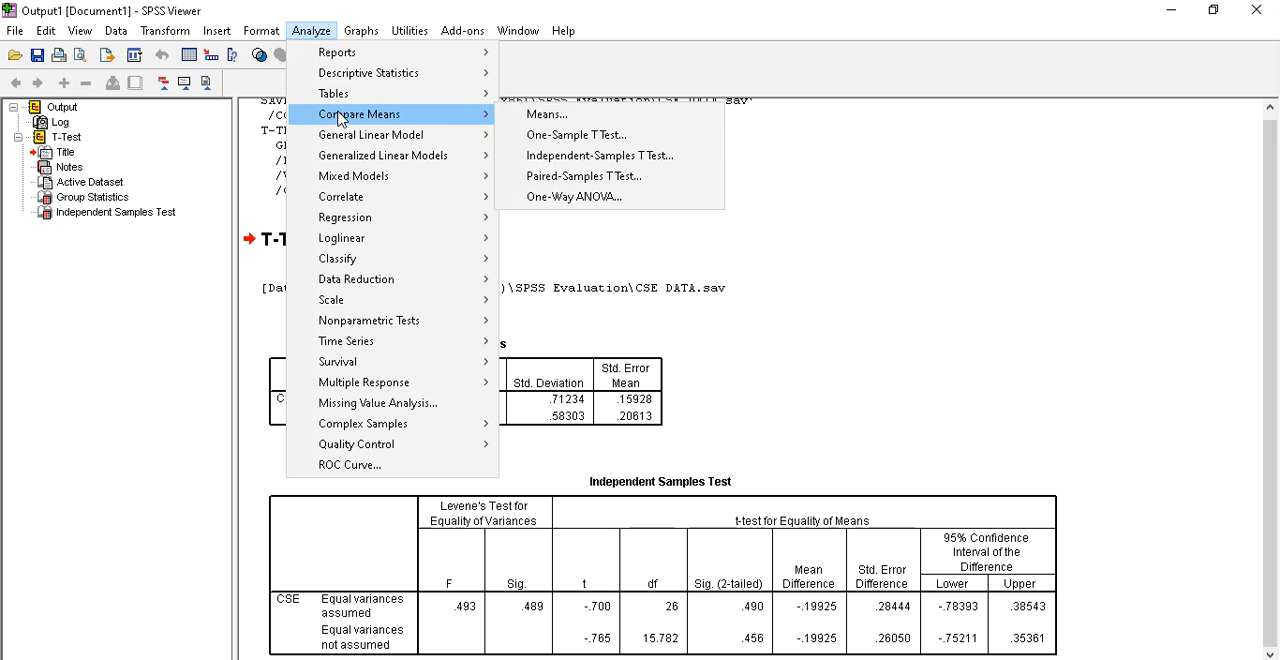
left_click(600, 198)
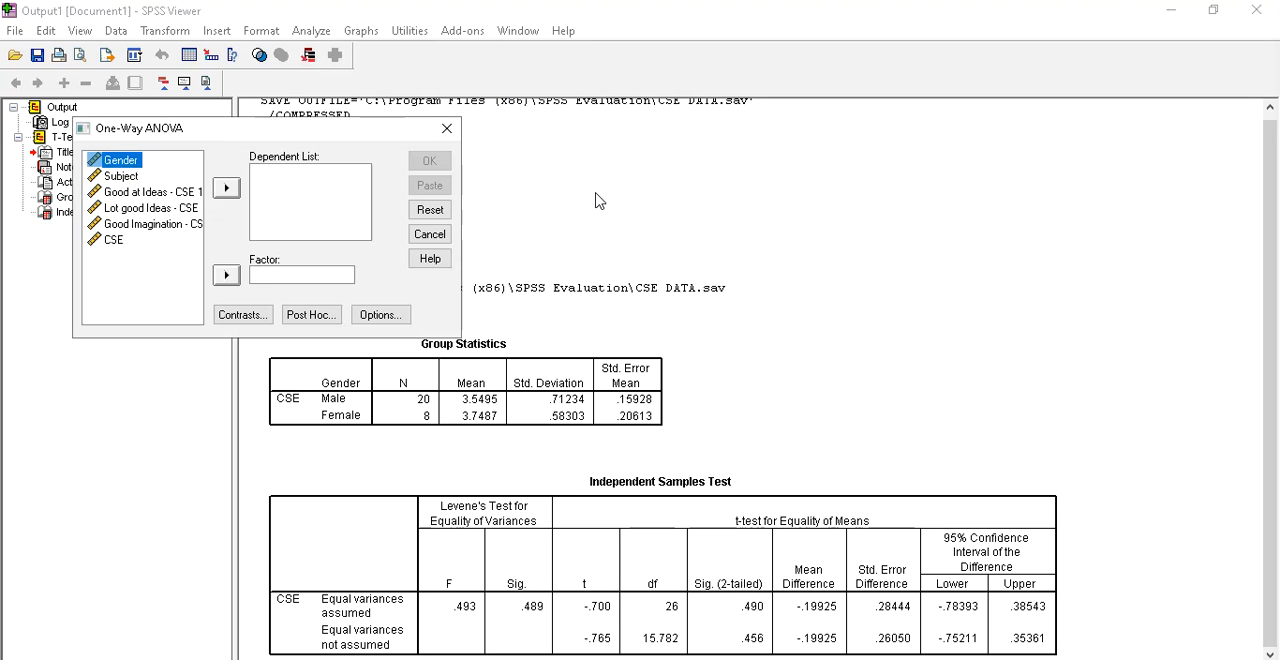
left_click(114, 241)
left_click(226, 188)
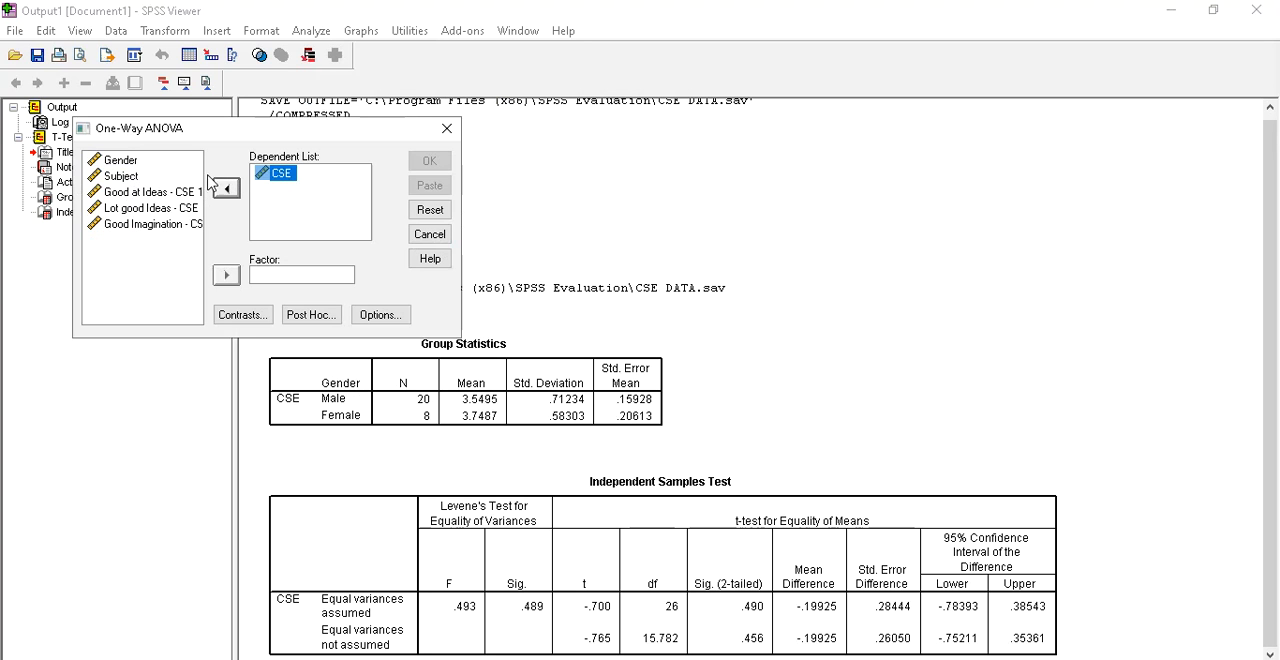
left_click(122, 176)
left_click(226, 275)
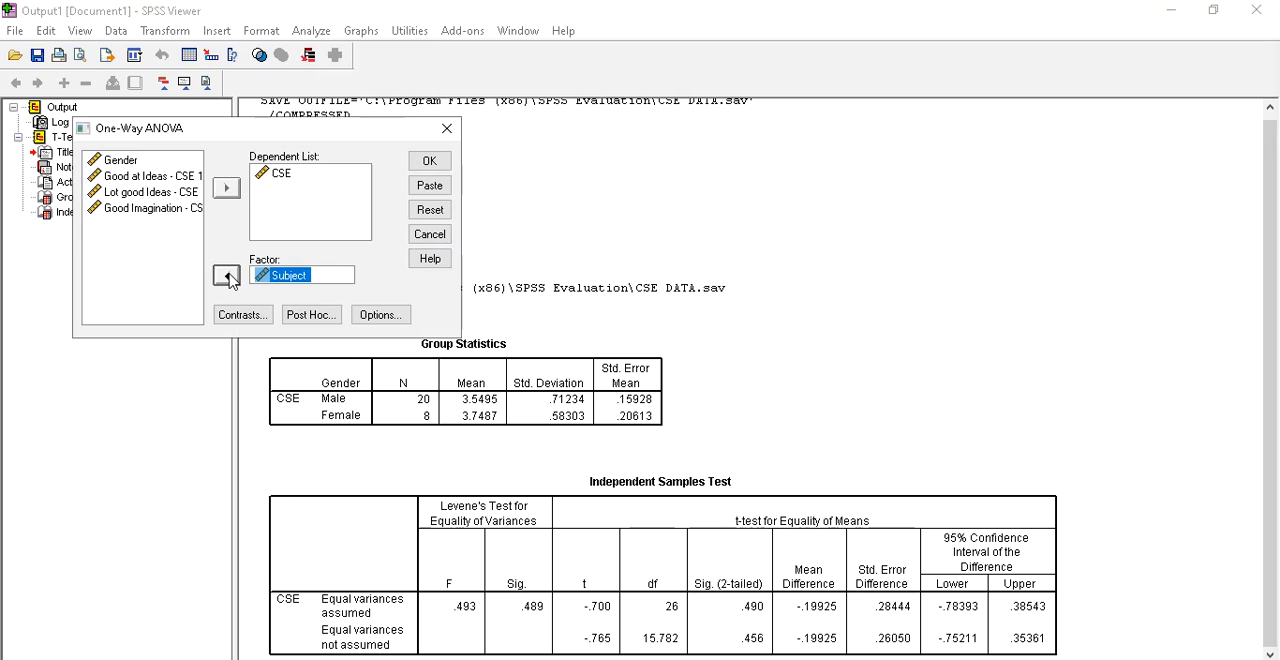
Include descriptive statistics and a means plot in the One-Way ANOVA and run it
left_click(390, 320)
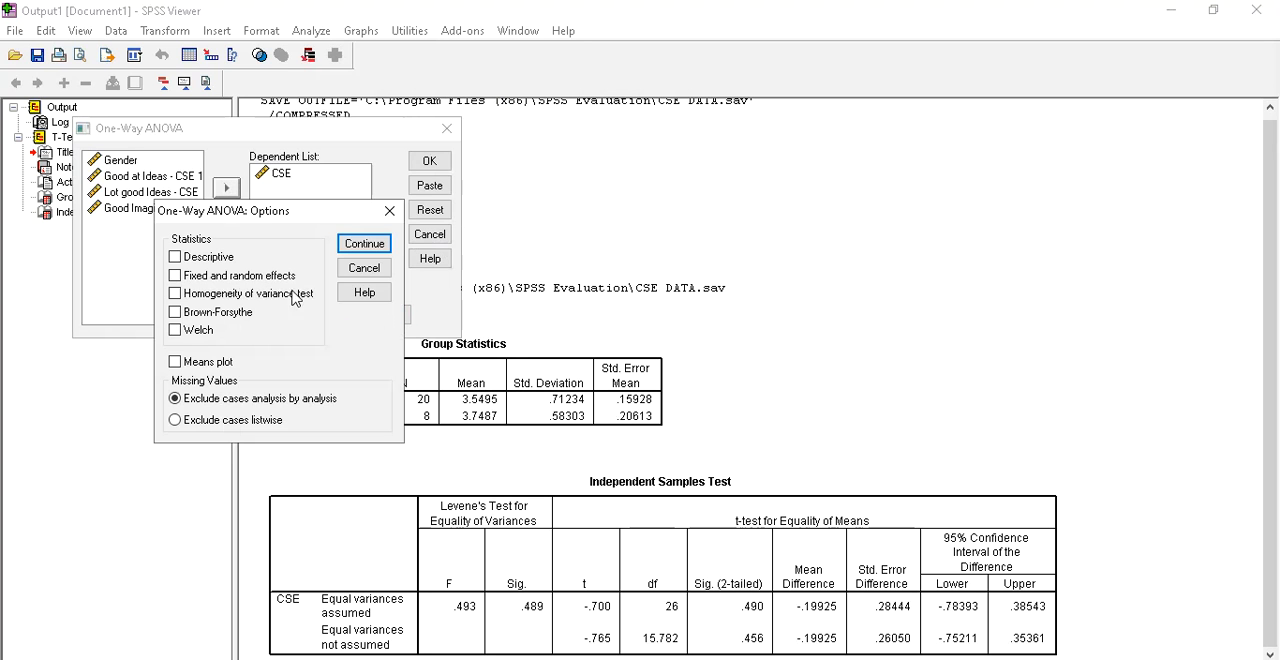
left_click(210, 362)
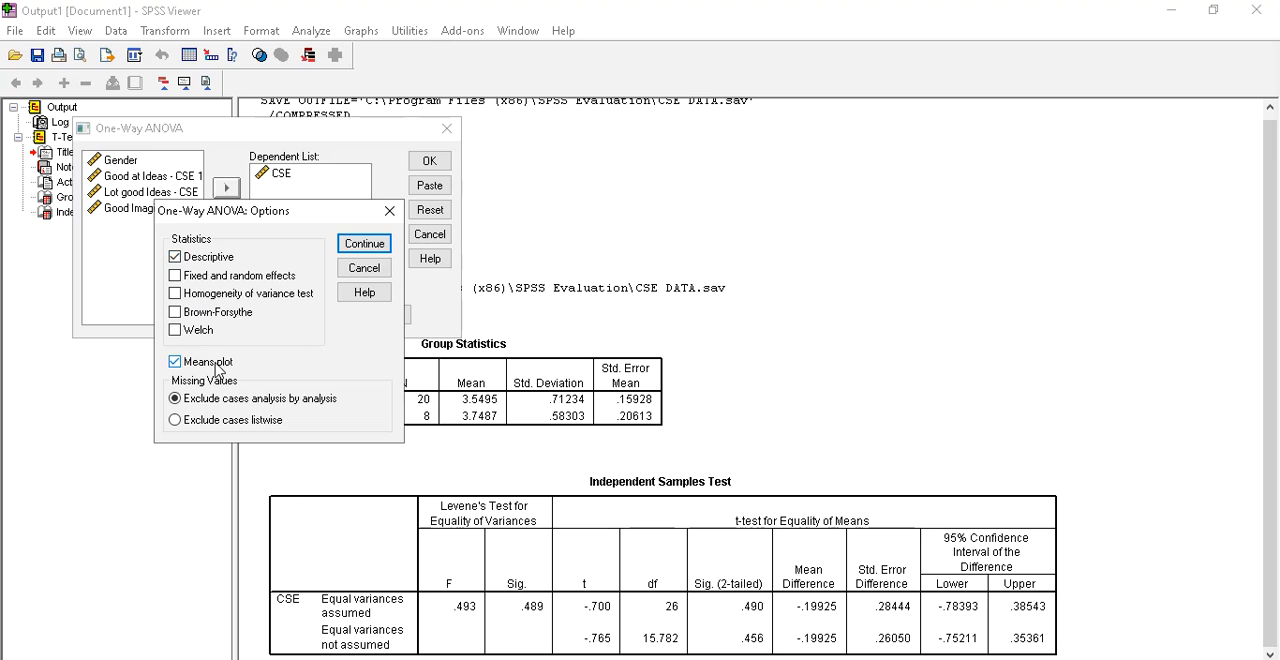
left_click(357, 256)
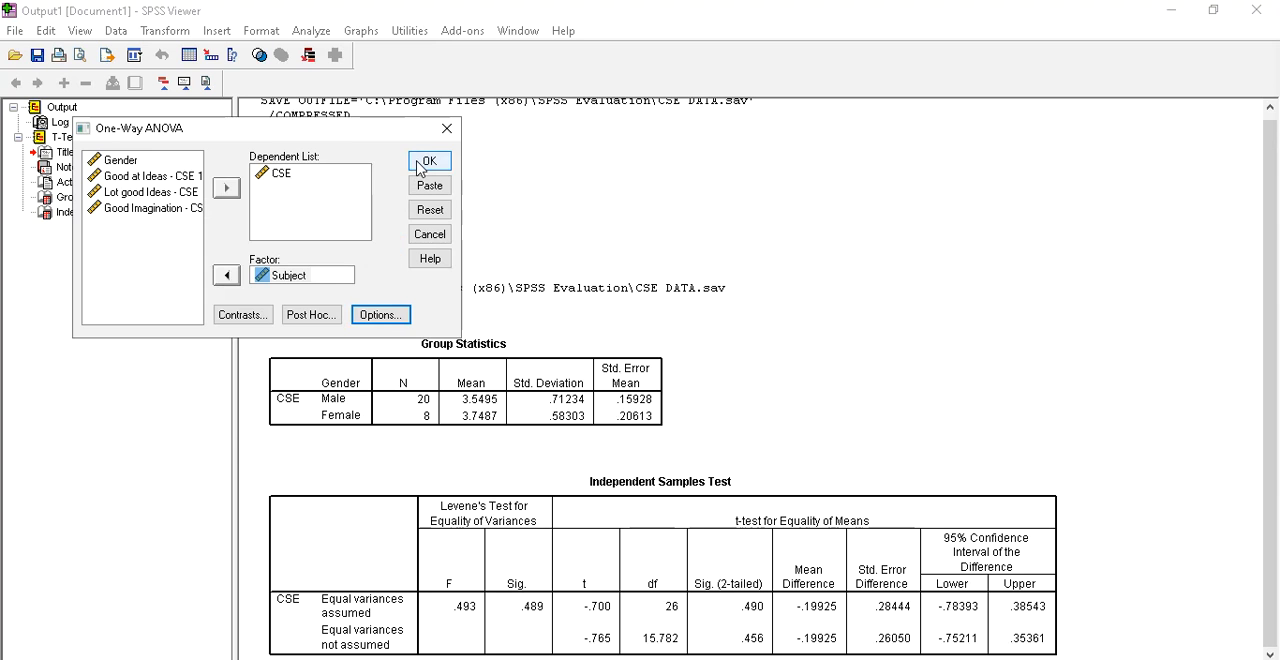
left_click(429, 161)
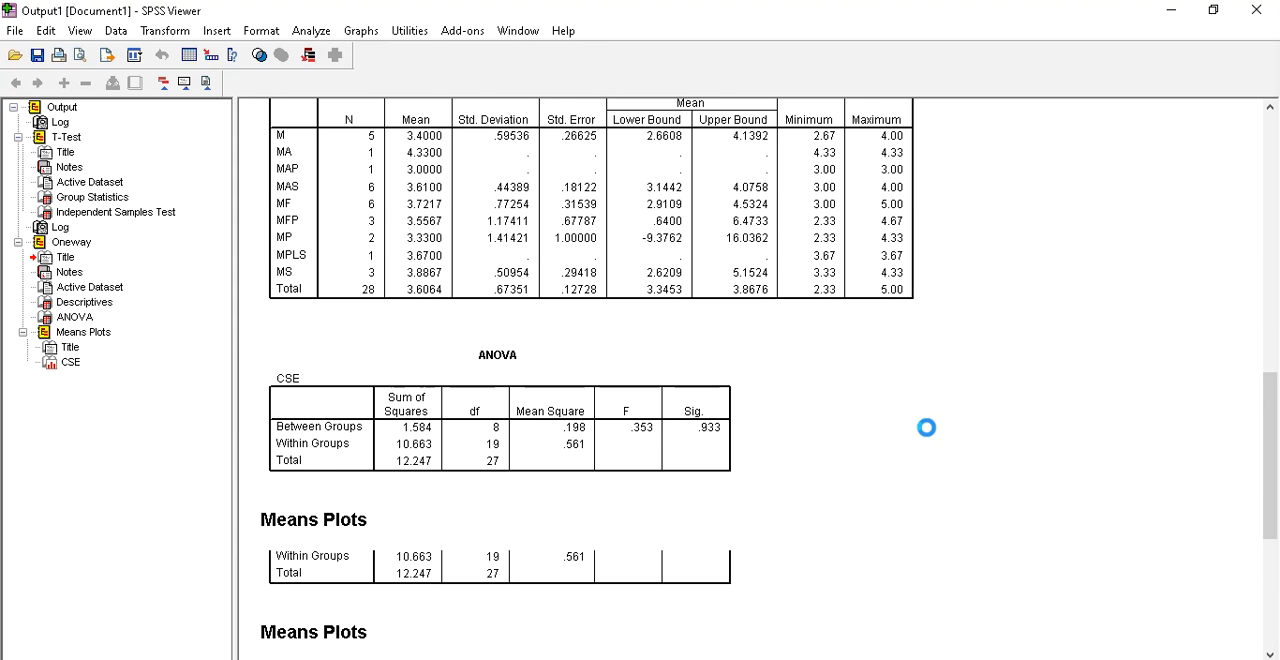
Examine the Descriptives table, ANOVA table and means plot of CSE by Subject, and compare with the T-Test output
scroll(705, 340, "down", 3)
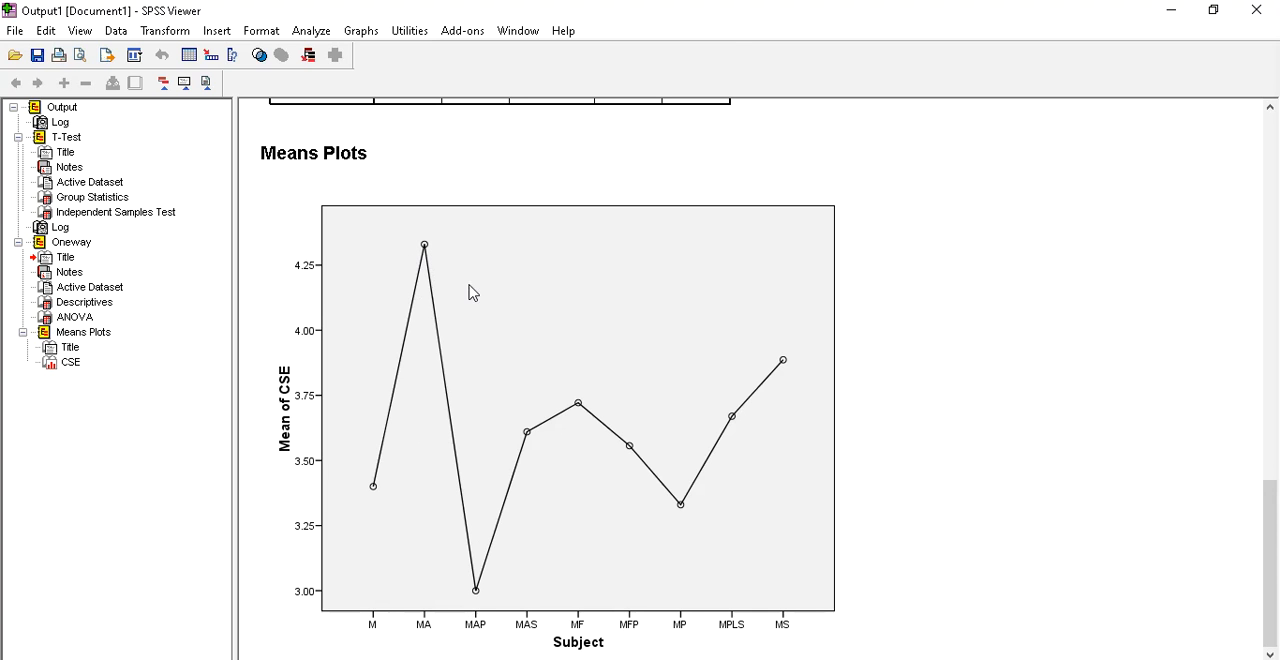
scroll(550, 347, "up", 5)
scroll(550, 347, "up", 2)
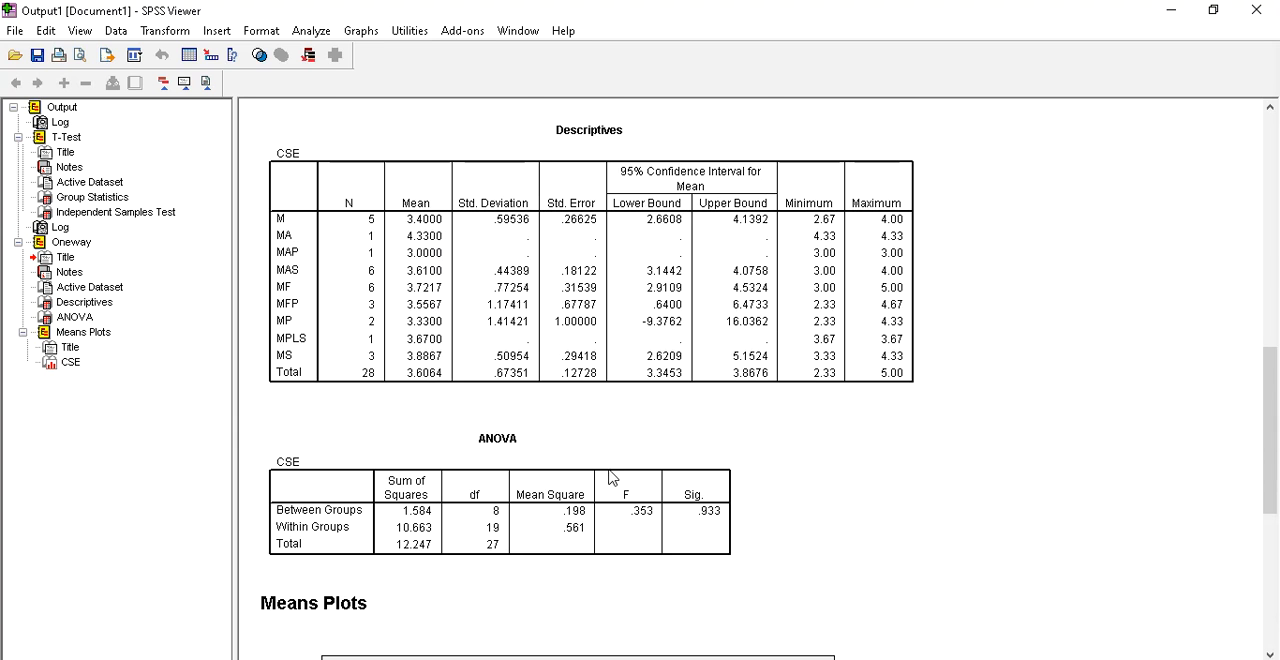
scroll(620, 480, "down", 7)
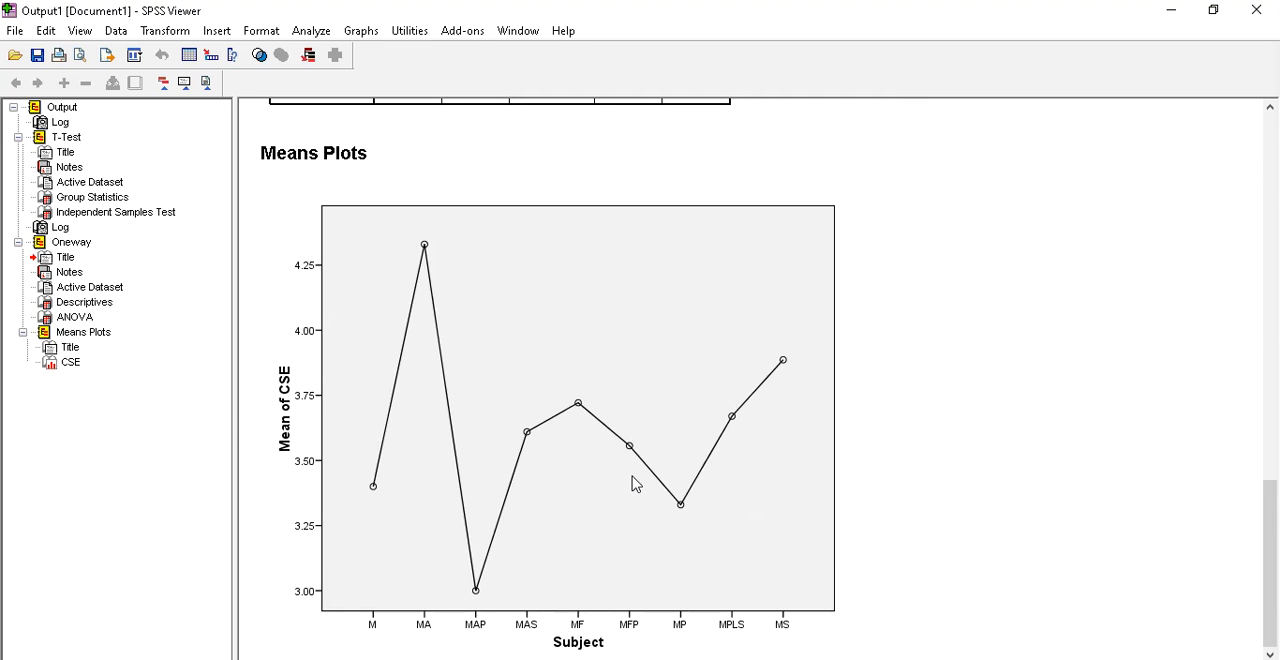
scroll(635, 484, "up", 10)
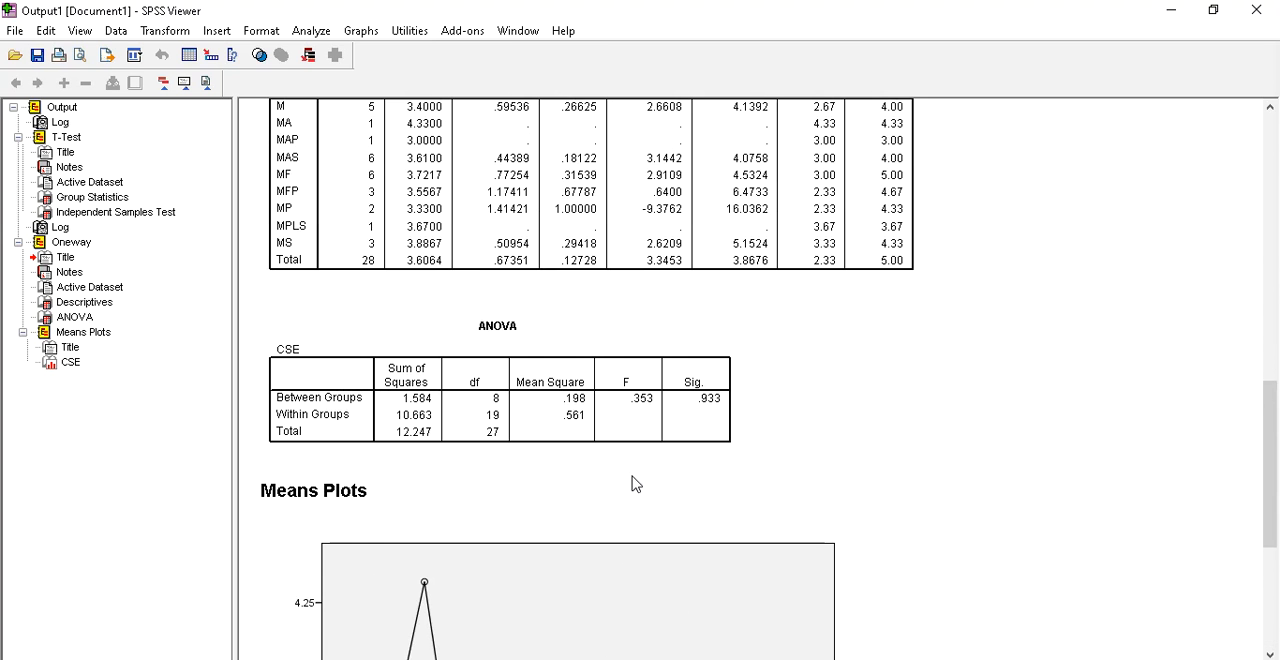
scroll(636, 484, "up", 8)
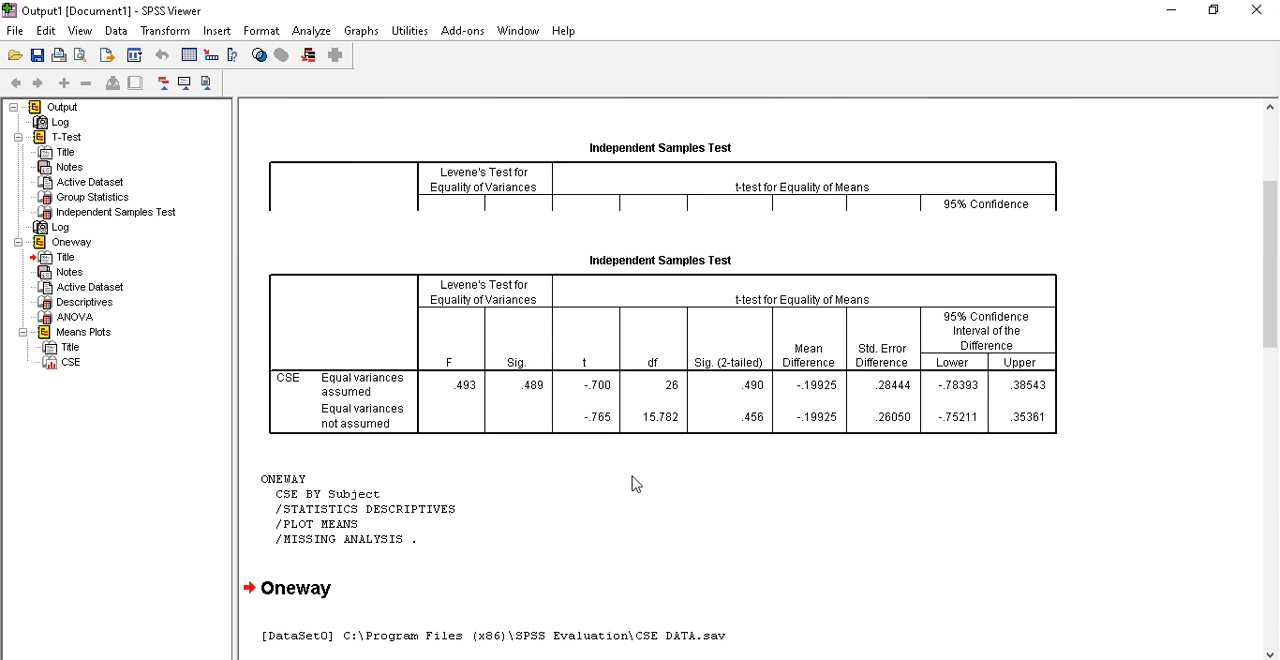
scroll(636, 484, "down", 18)
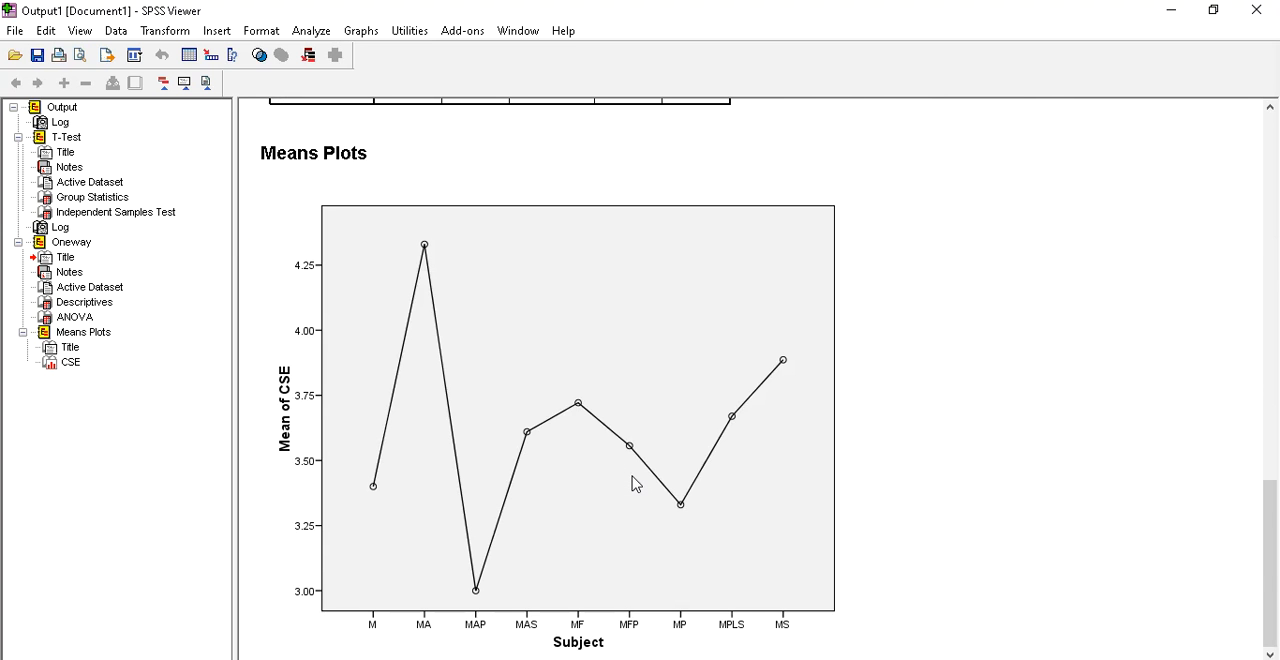
left_click_drag(1275, 500, 1274, 528)
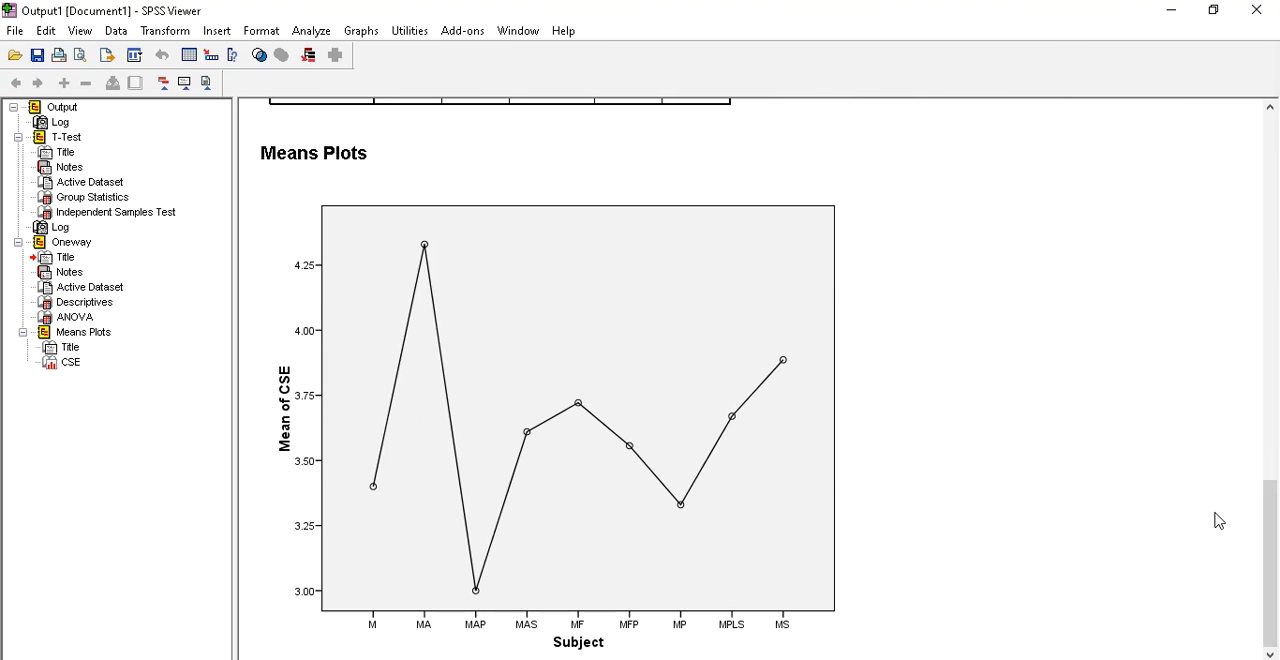